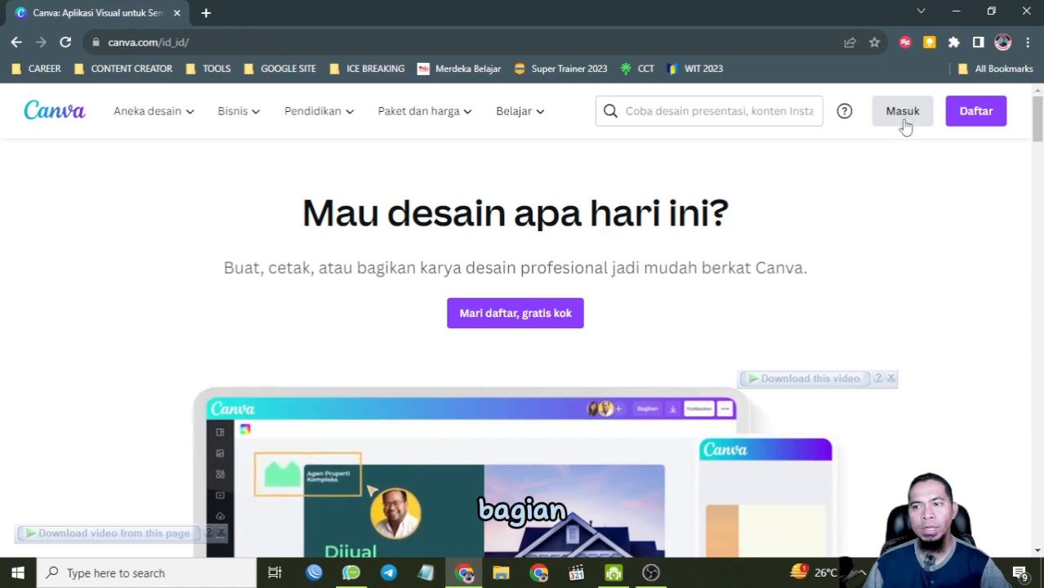
Log in with the belajar.id account option using the teacher's saved e-mail address
left_click(902, 114)
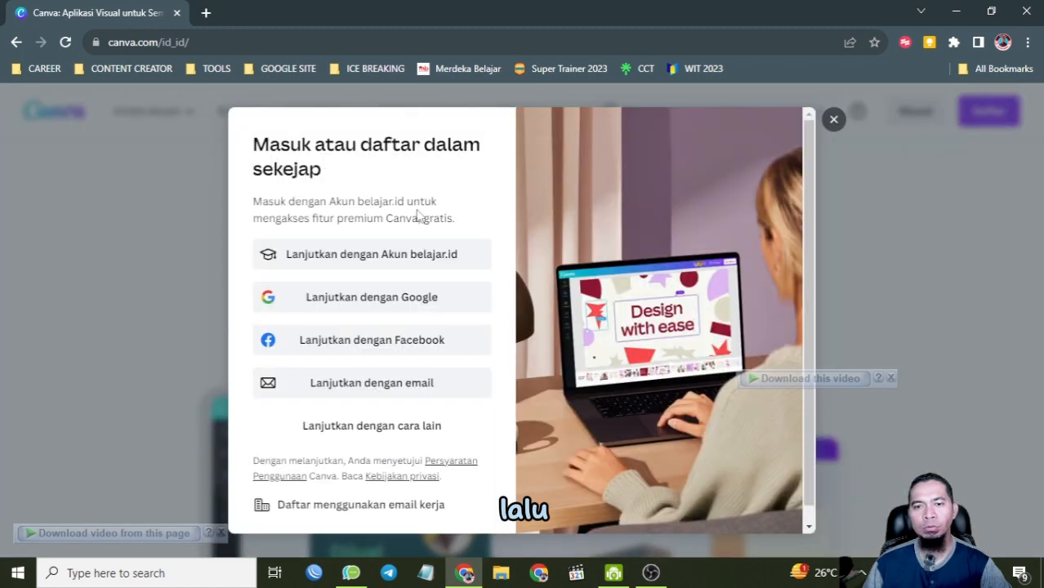
left_click(337, 254)
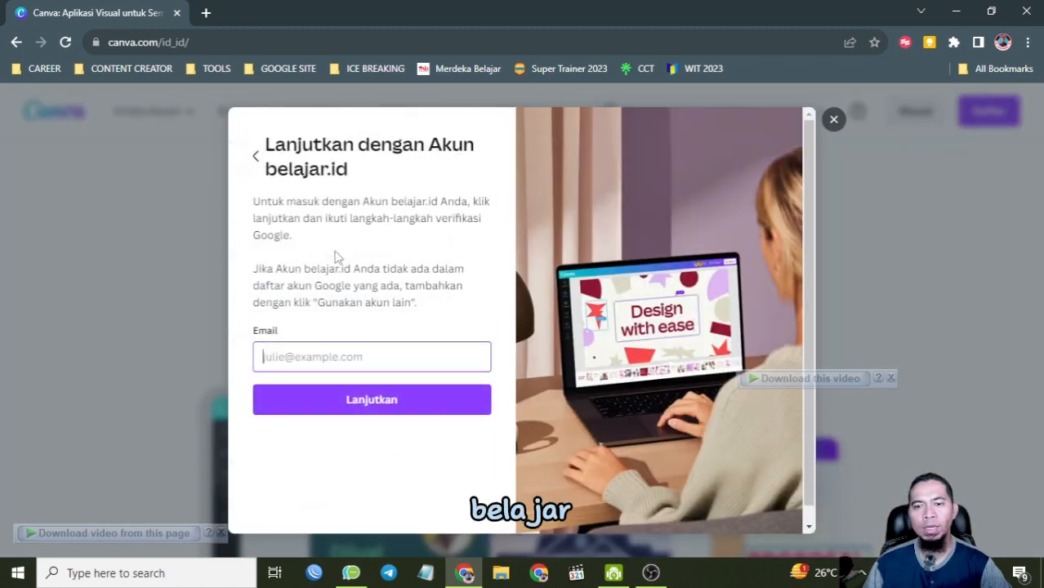
left_click(331, 356)
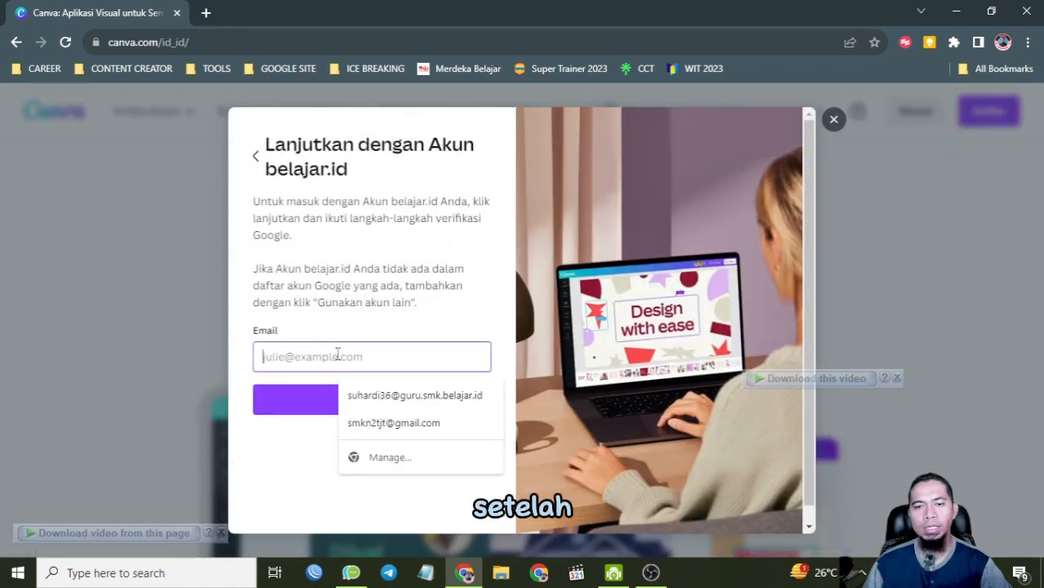
left_click(391, 396)
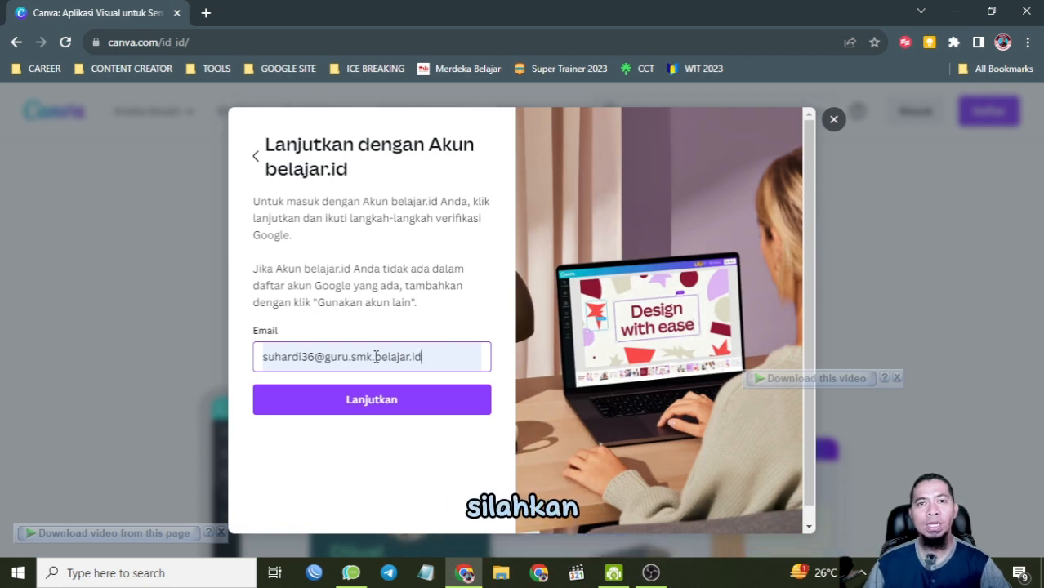
left_click(366, 411)
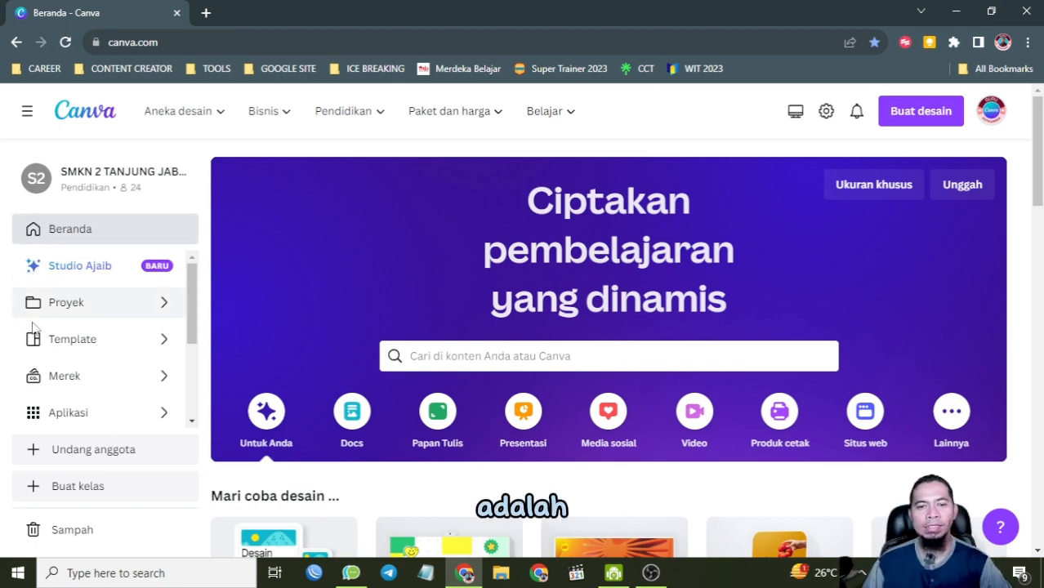
Browse the templates in the Pendidikan category and show the Presentasi Pendidikan collection
left_click(163, 340)
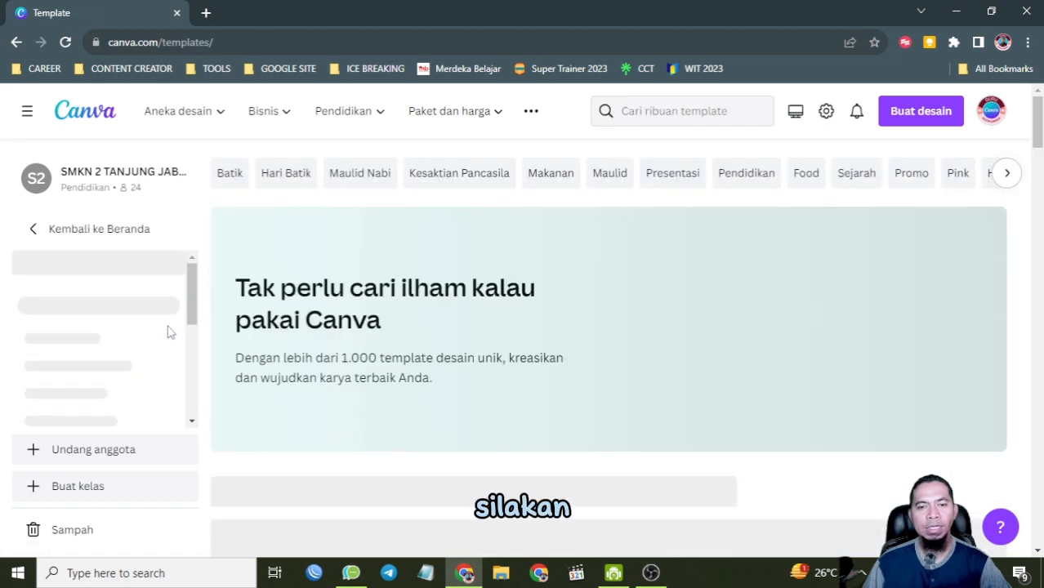
scroll(155, 332, "up", 2)
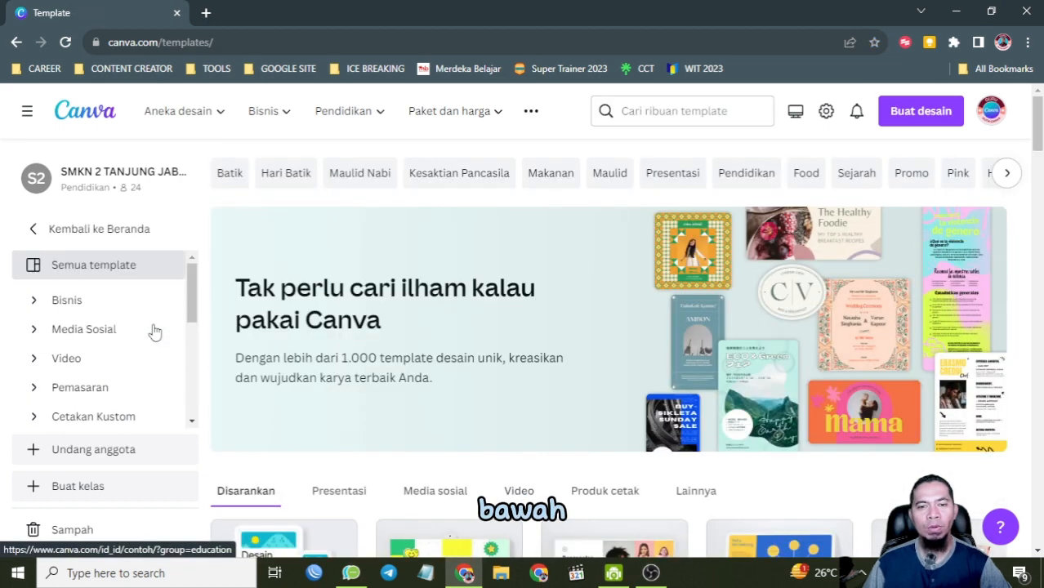
scroll(104, 327, "down", 2)
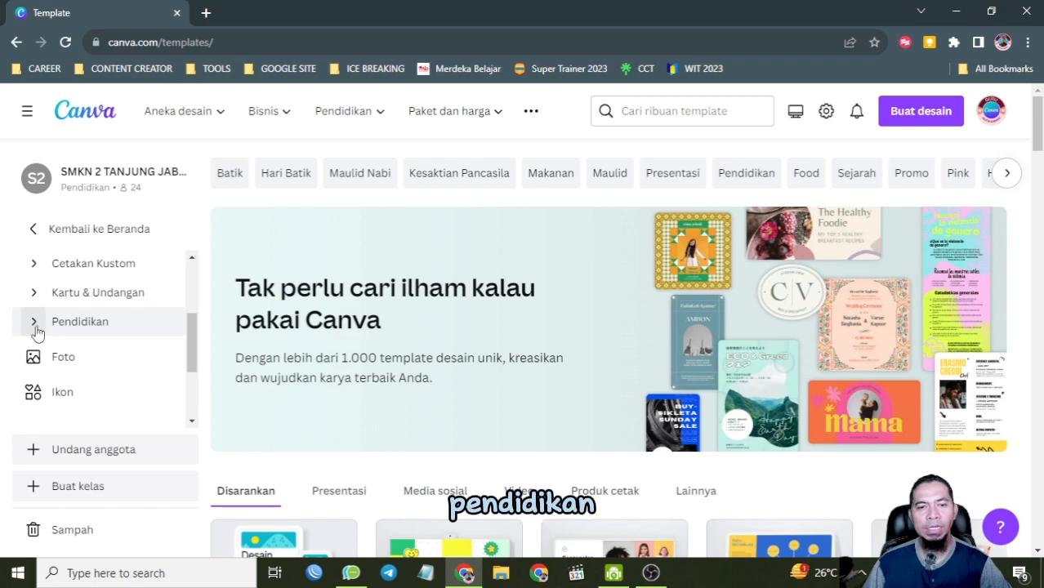
left_click(34, 327)
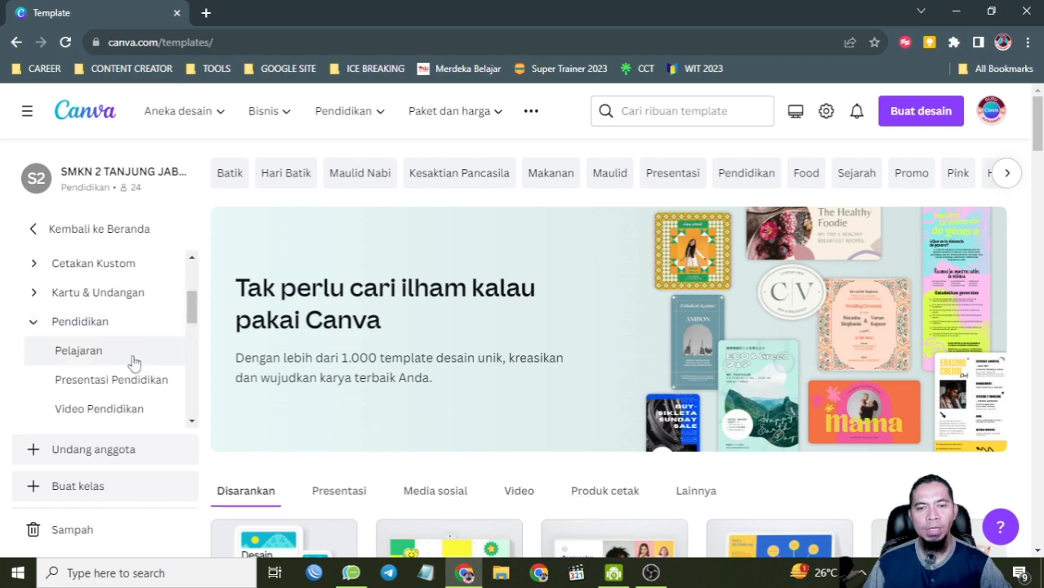
left_click(113, 380)
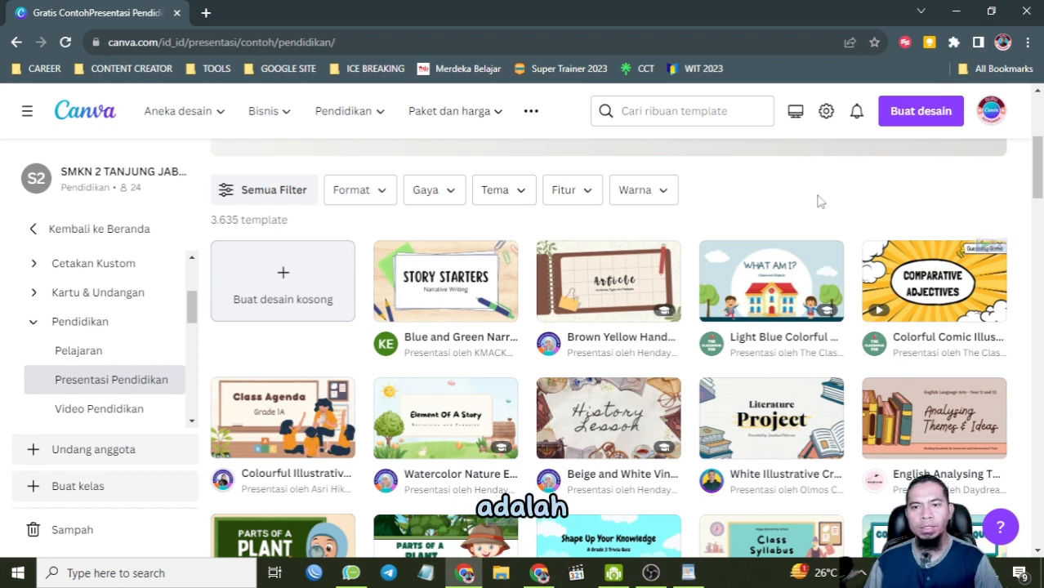
Find the Green Illustration English Lesson Presentation template and open it for customizing
scroll(819, 201, "down", 2)
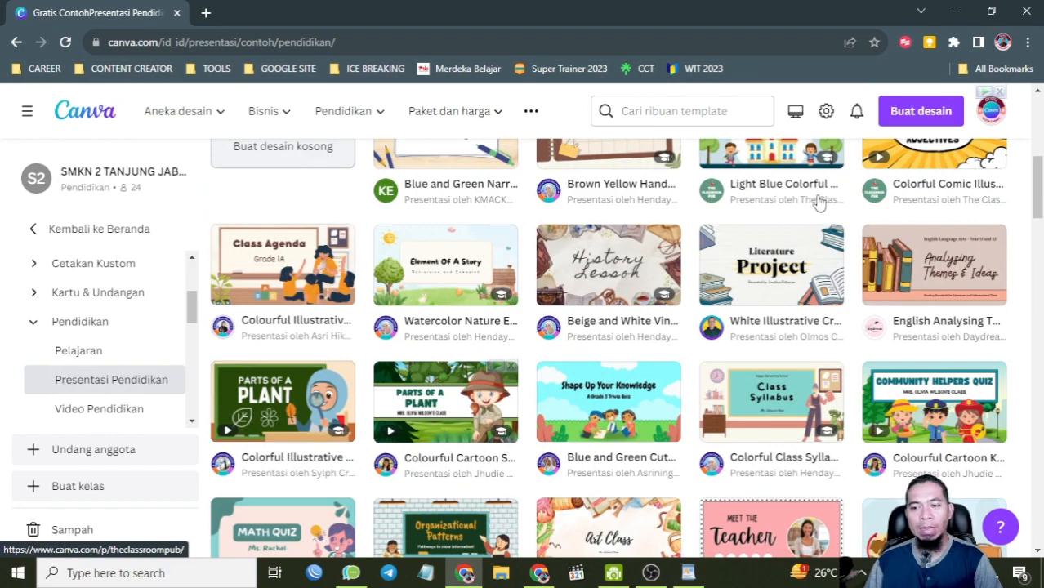
scroll(820, 201, "down", 3)
scroll(929, 210, "down", 5)
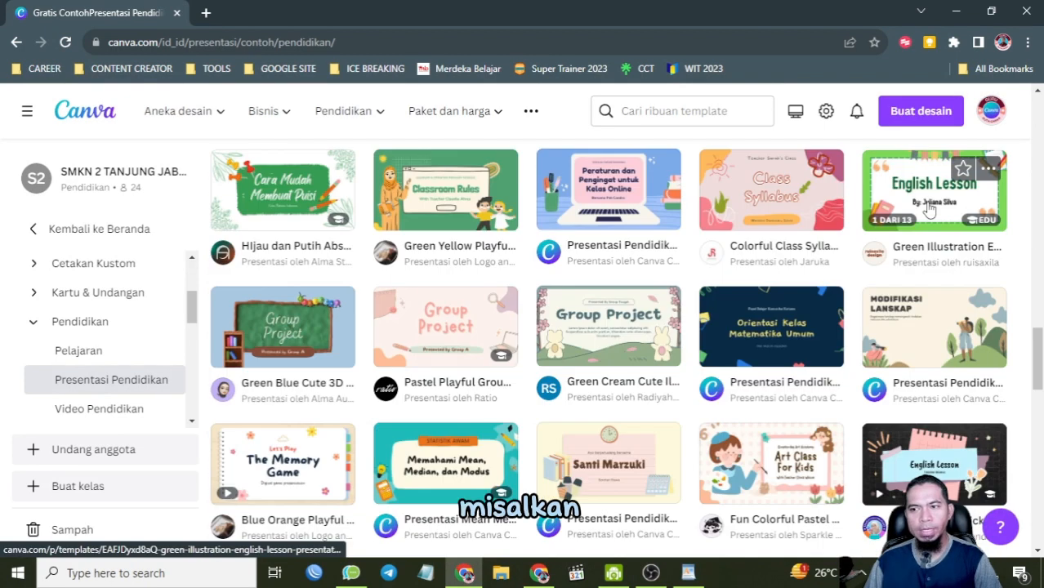
left_click(929, 210)
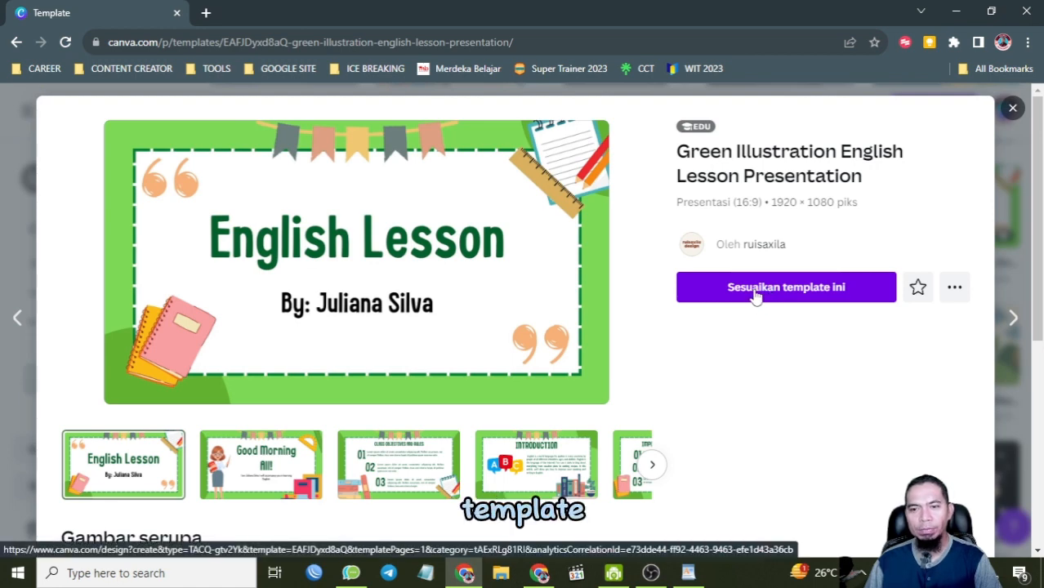
left_click(755, 295)
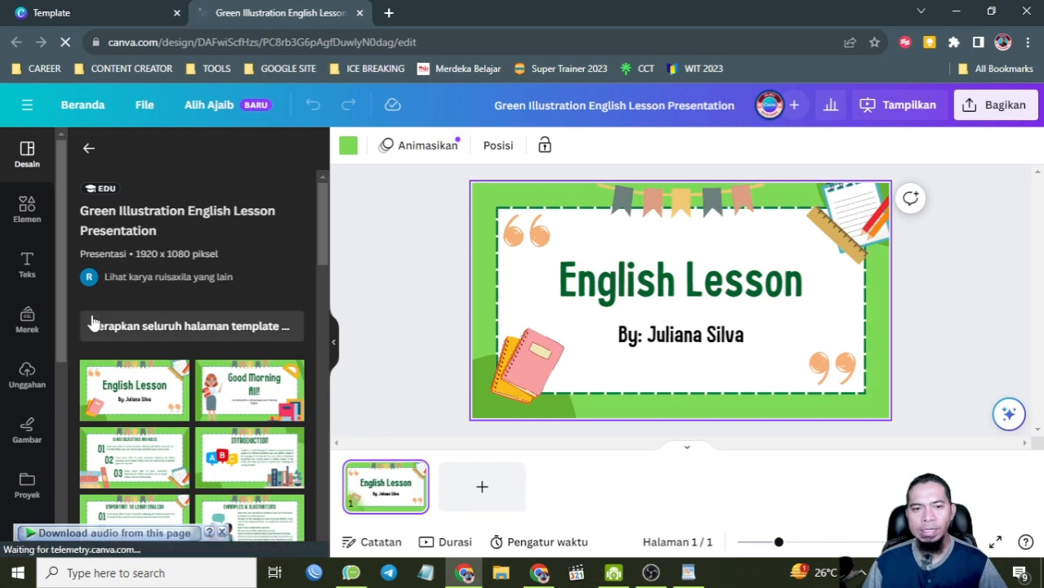
Search the design elements for "guru sekolah" and restrict the results to Grafis
left_click(27, 208)
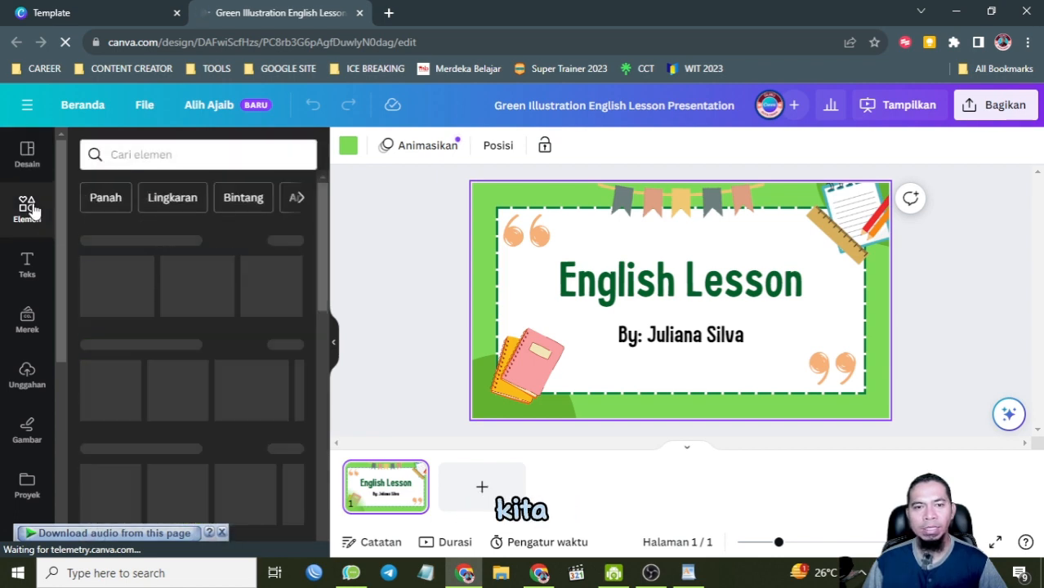
left_click(138, 155)
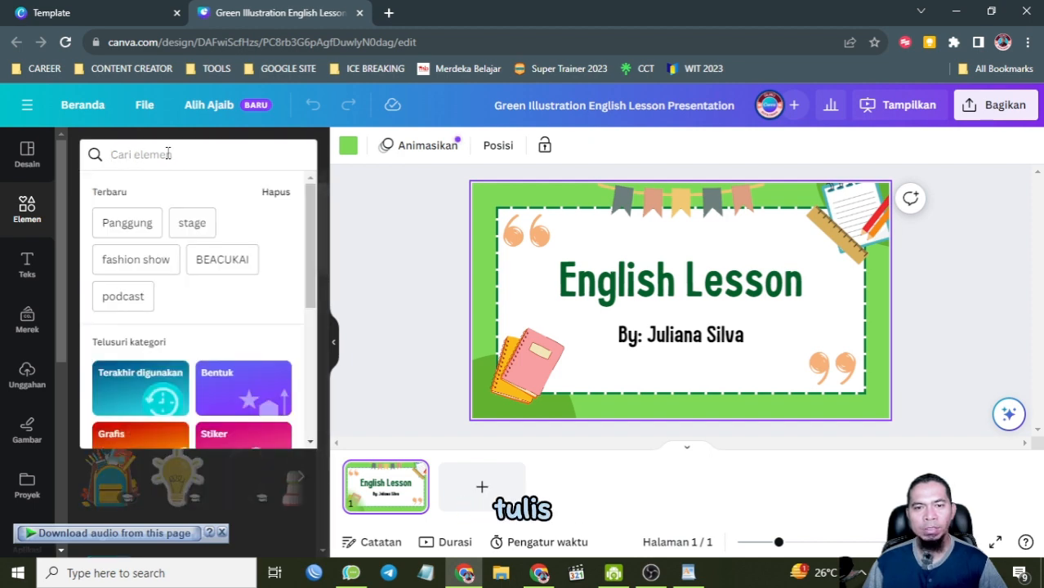
type("guru sekolah")
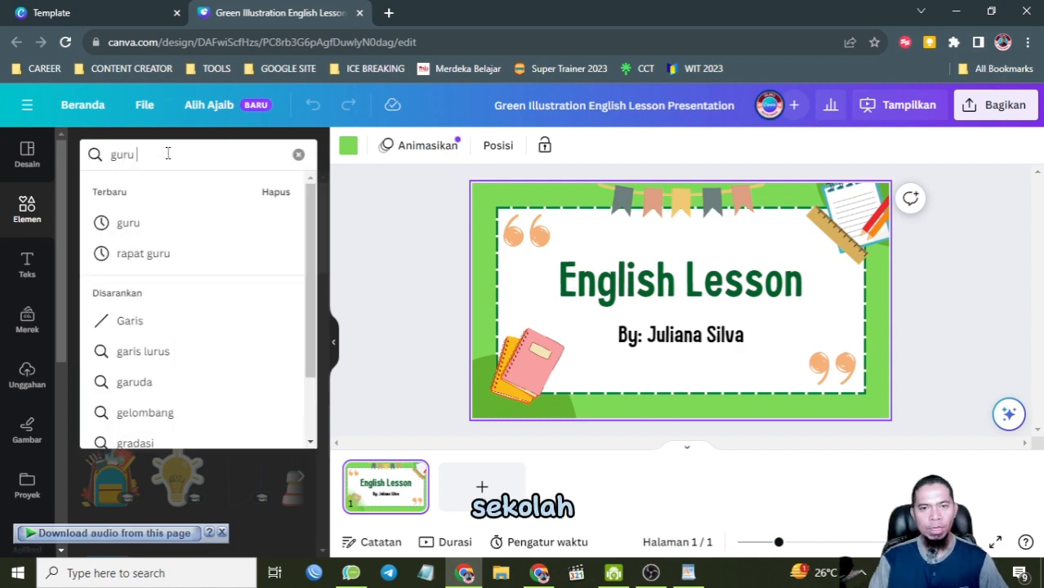
key("Return")
left_click(150, 191)
Insert the standing teacher in a brown outfit, place her over the books beside the title, and enlarge her
scroll(227, 310, "down", 3)
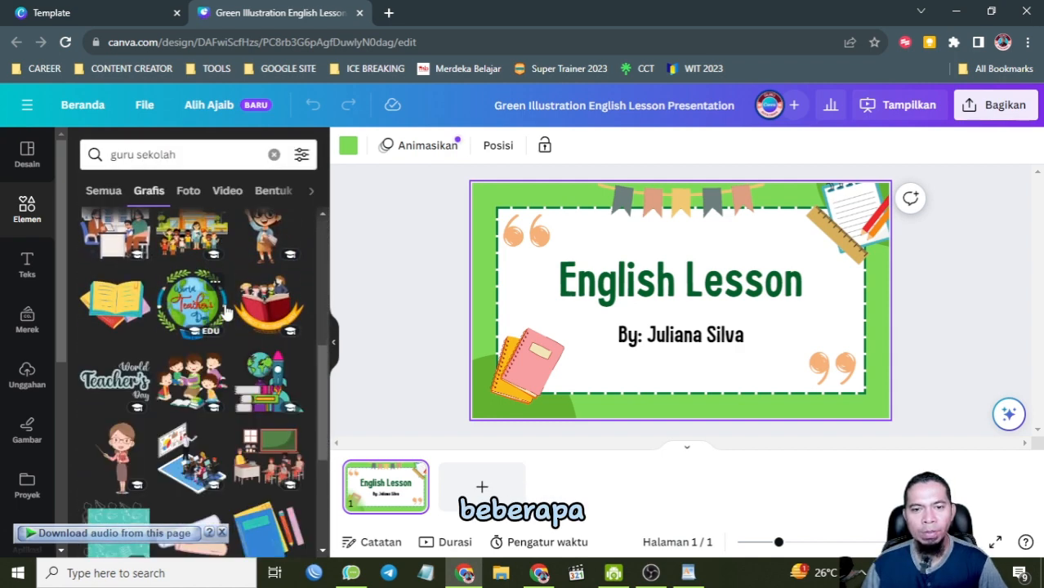
scroll(227, 311, "up", 2)
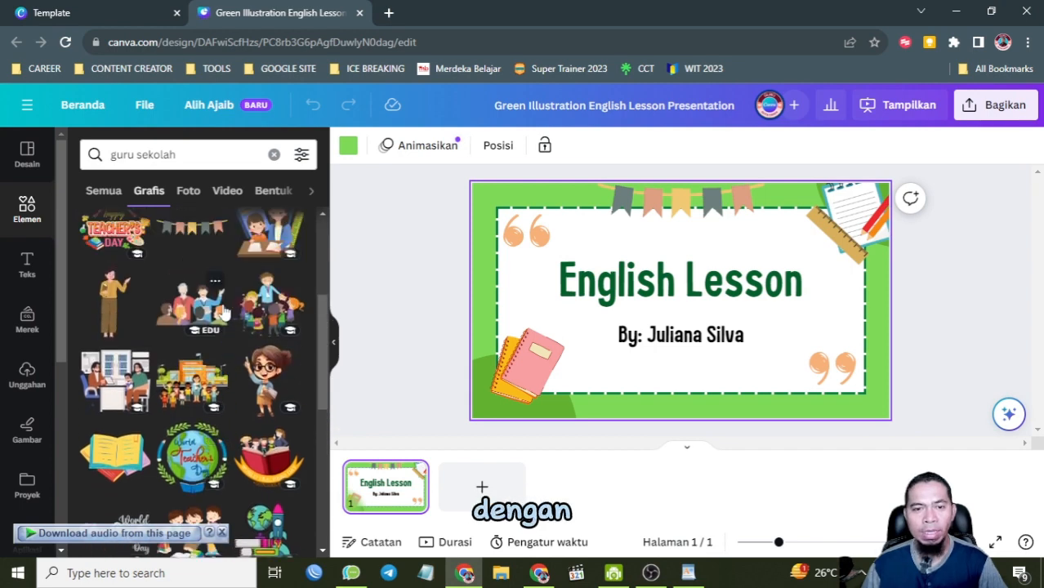
left_click(108, 300)
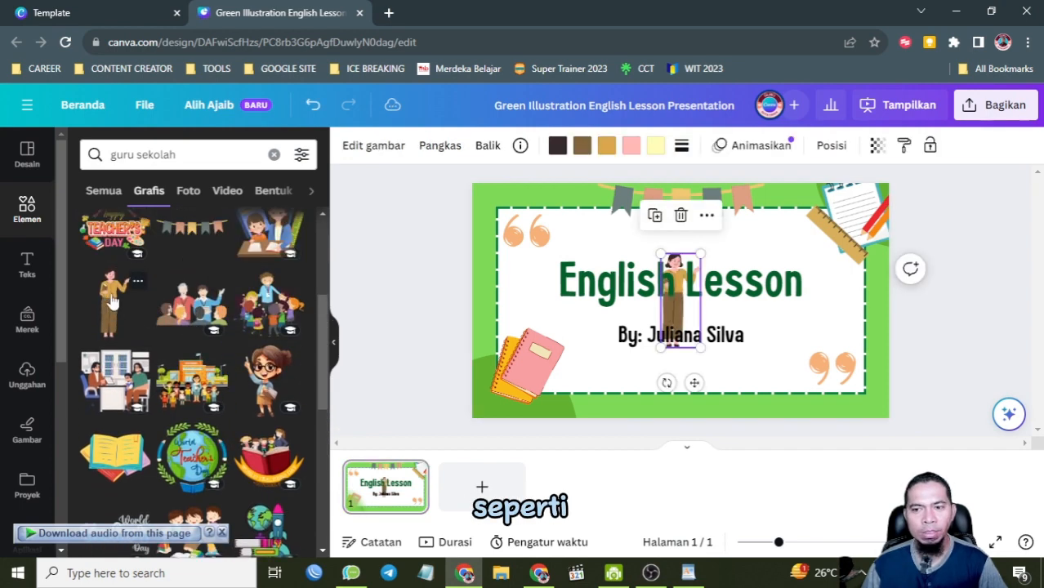
left_click_drag(691, 378, 543, 433)
left_click_drag(550, 309, 602, 278)
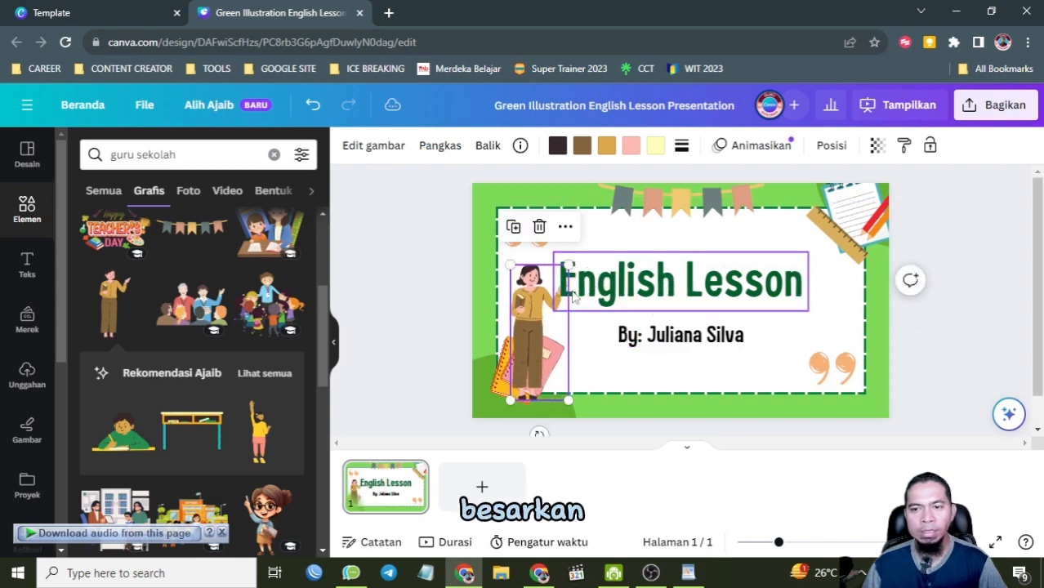
Replace the "English Lesson" title with a new default heading text positioned above the byline
left_click_drag(658, 294, 669, 297)
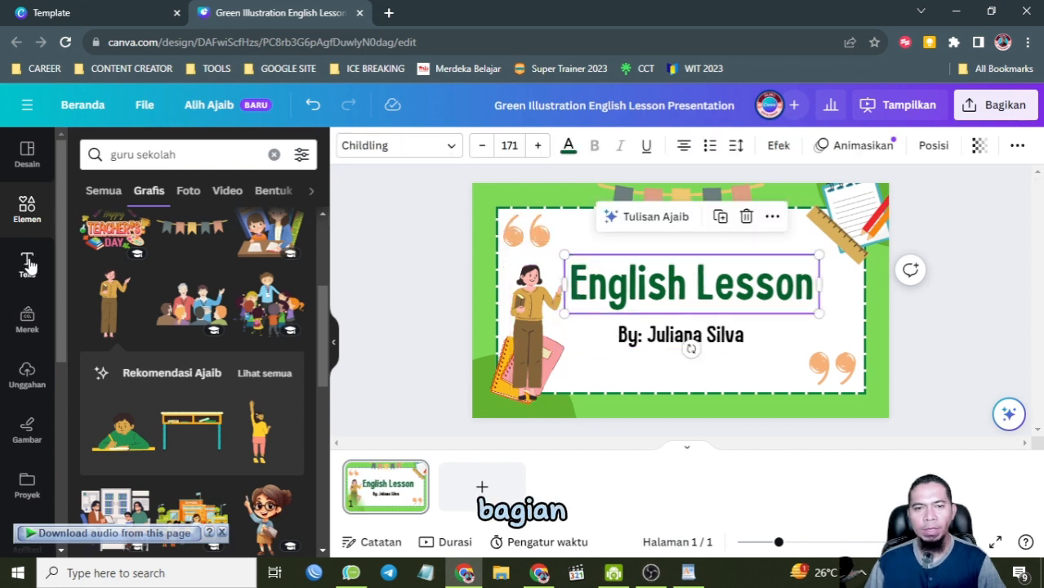
left_click(27, 264)
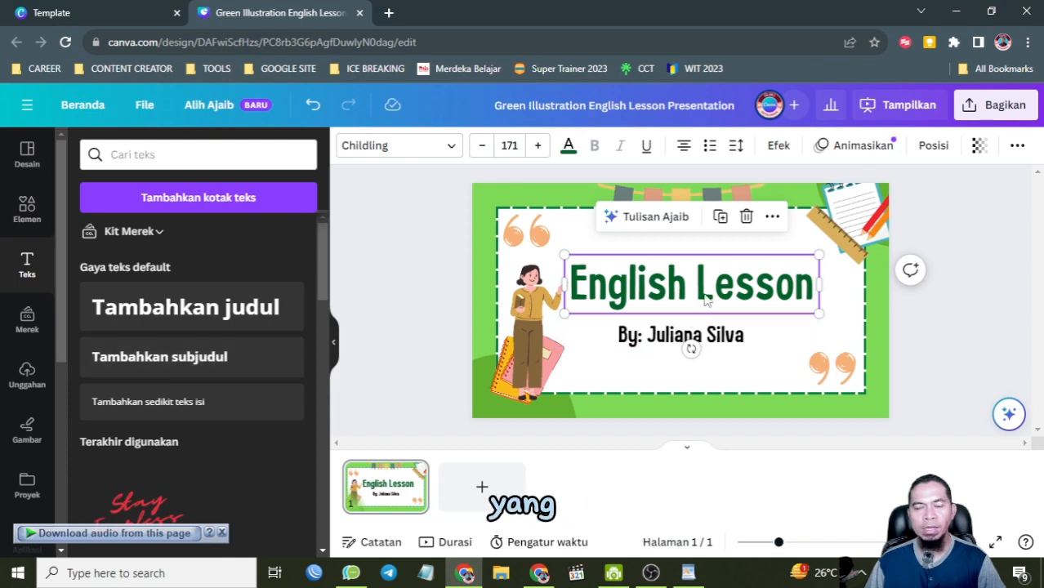
double_click(767, 306)
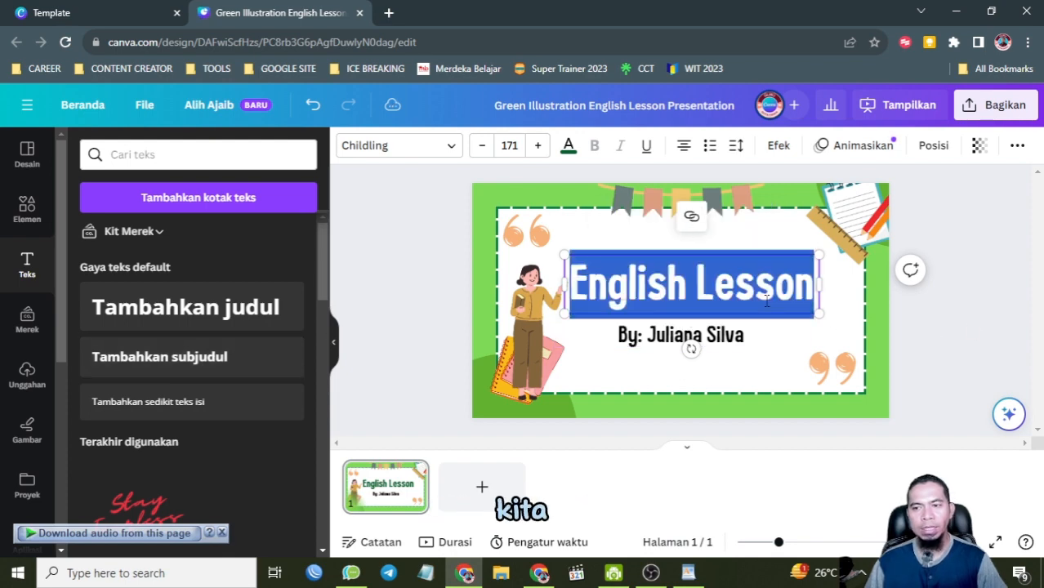
key("BackSpace")
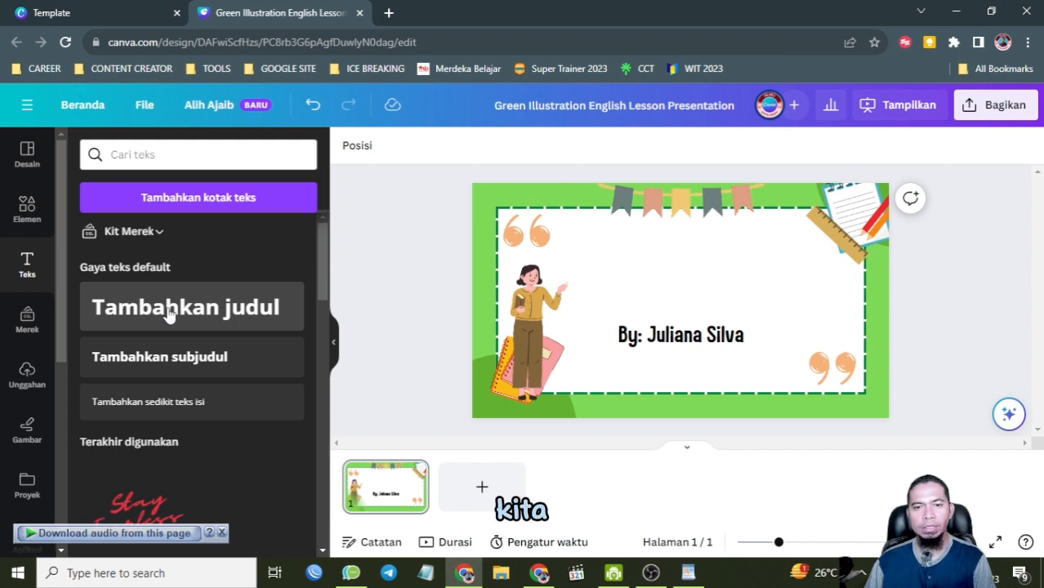
left_click(167, 311)
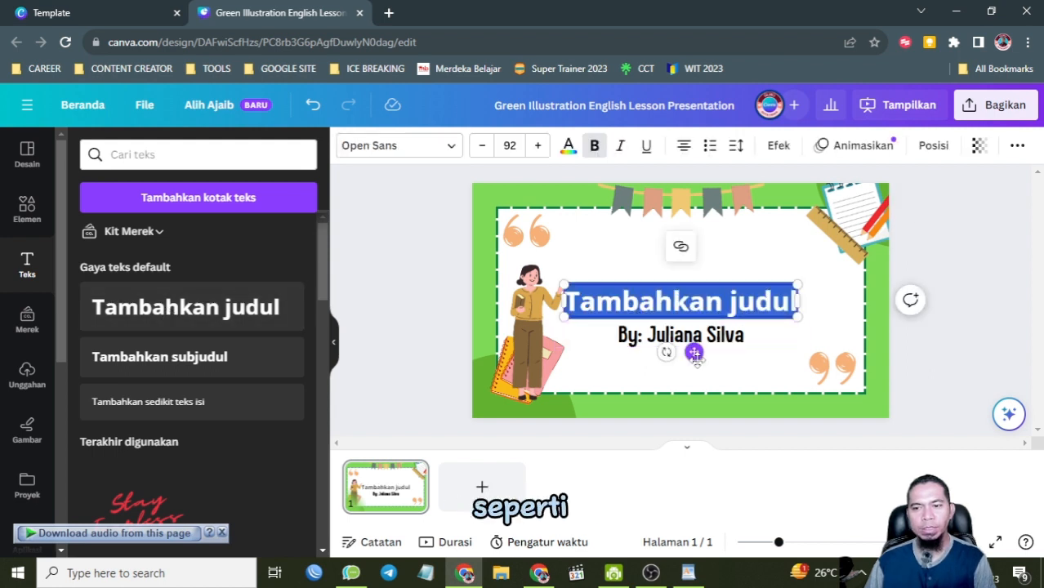
left_click_drag(695, 353, 705, 333)
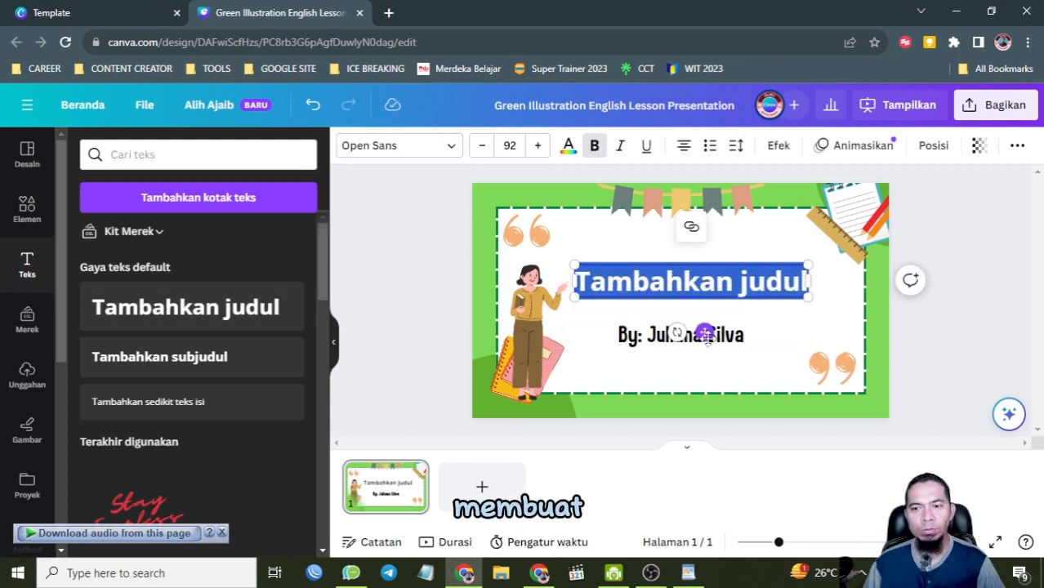
Switch to the WordPad slide outline and copy "Penelitian Tindakan Kelas" from the Slide 1 title line
left_click(690, 574)
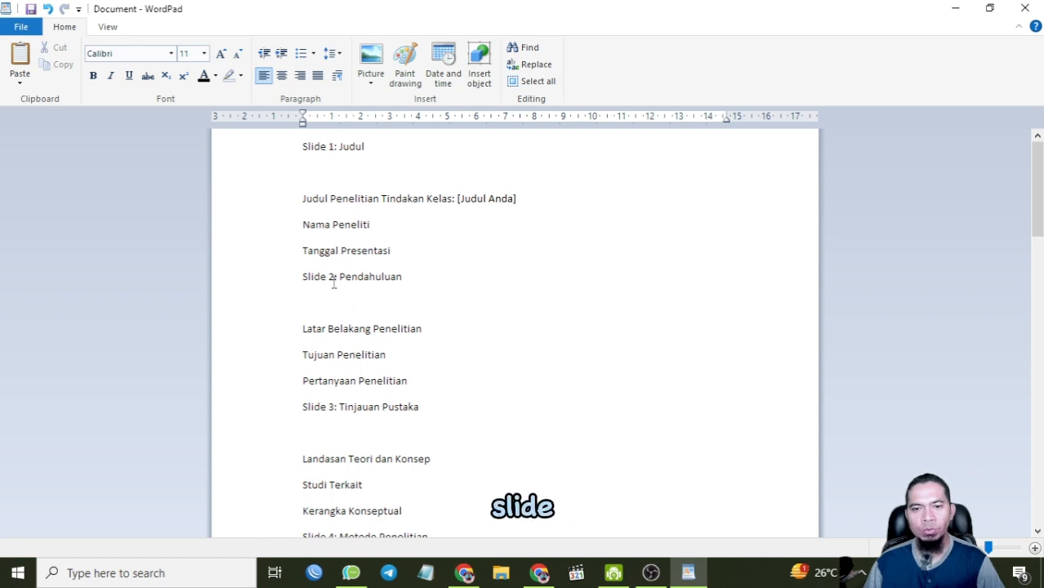
scroll(395, 432, "down", 1)
scroll(395, 432, "down", 3)
scroll(396, 431, "up", 3)
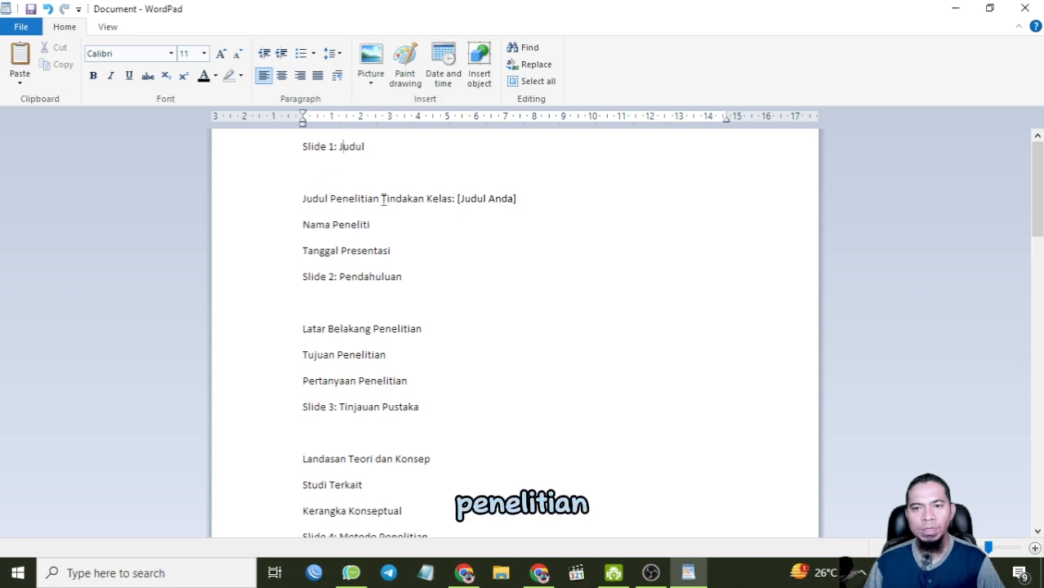
left_click_drag(331, 198, 447, 199)
key("ctrl+c")
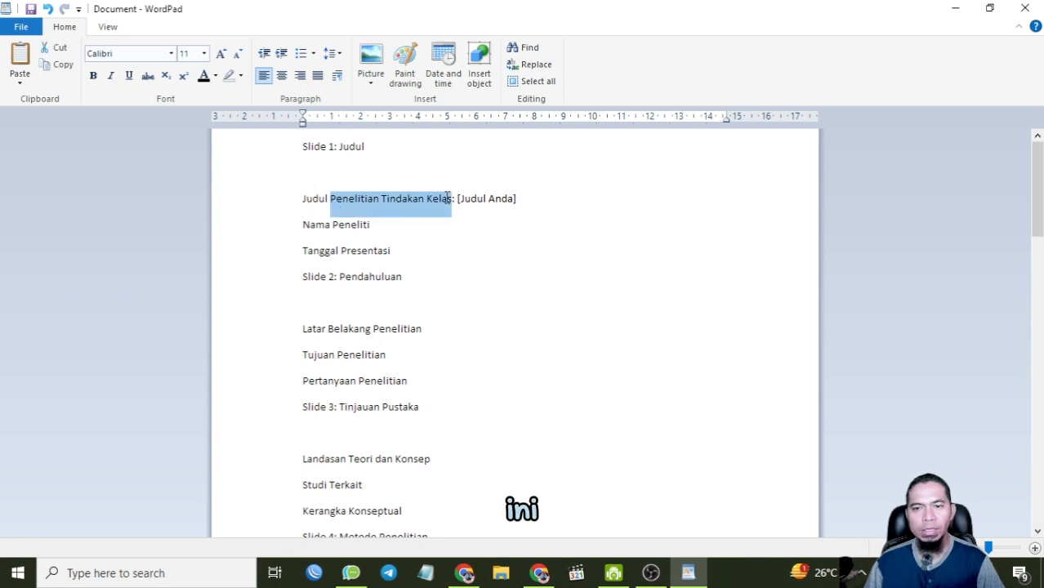
Switch back to Canva and replace the placeholder heading with the copied "Penelitian Tindakan Kelas"
left_click(465, 572)
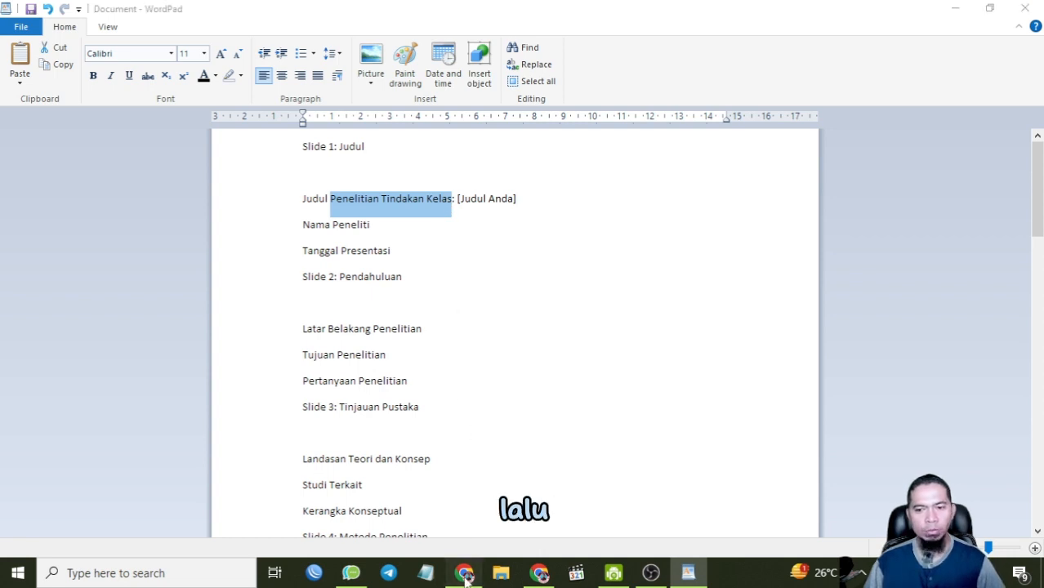
double_click(676, 286)
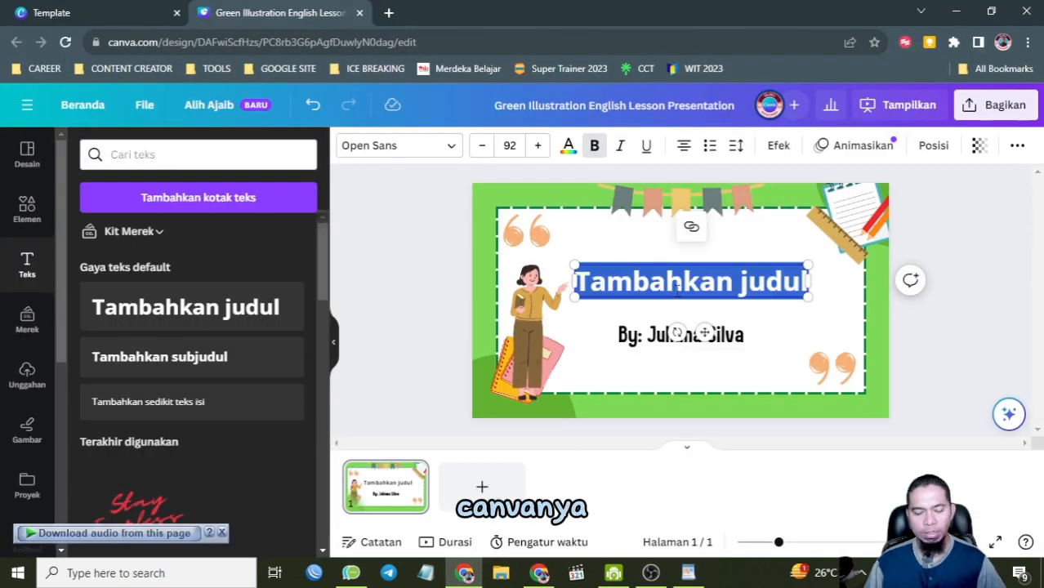
key("ctrl+v")
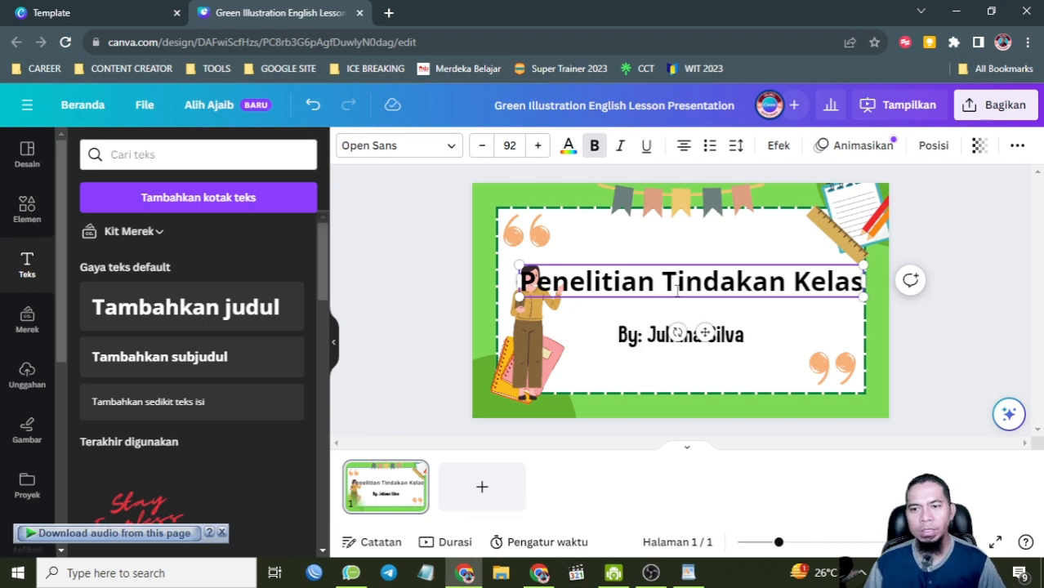
Reduce the font size of the whole "Penelitian Tindakan Kelas" heading to 87
left_click_drag(521, 281, 866, 281)
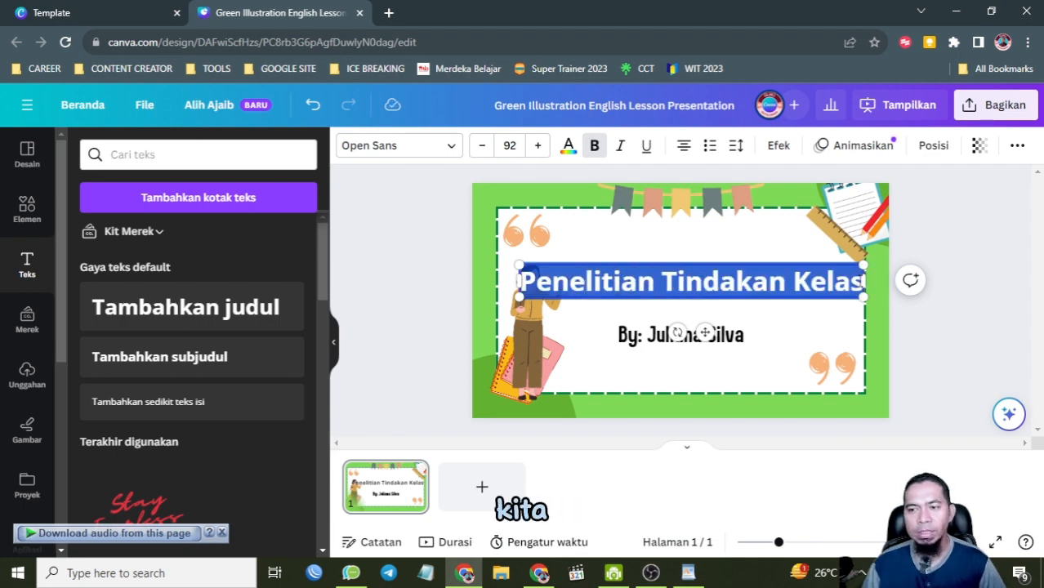
left_click(481, 145)
left_click(481, 145)
left_click(481, 145)
left_click(481, 145)
left_click(481, 145)
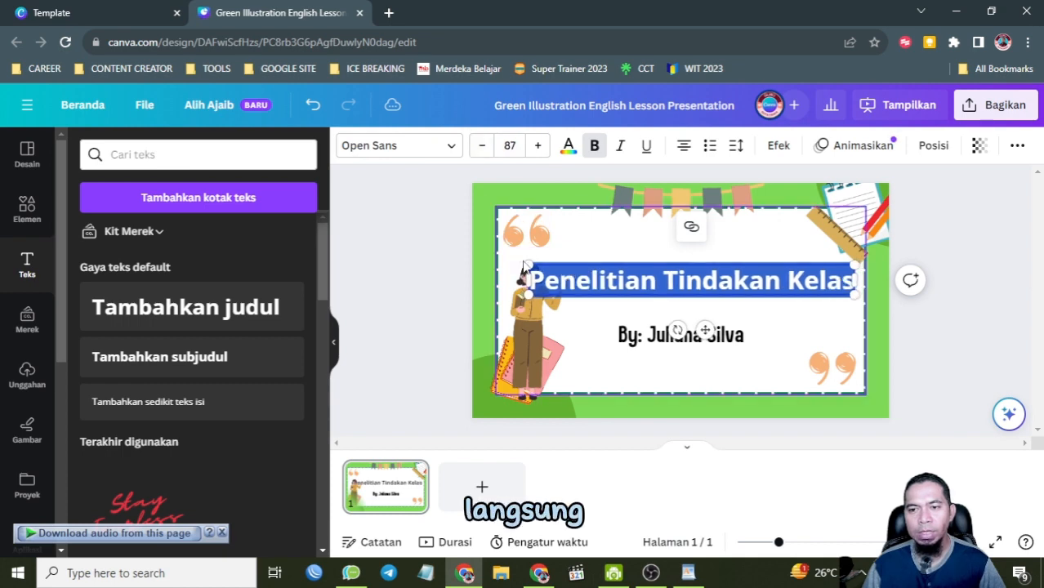
Scale the "Penelitian Tindakan Kelas" heading down to font size 71,4 and move it higher on the slide
left_click_drag(524, 266, 539, 263)
left_click_drag(575, 263, 586, 265)
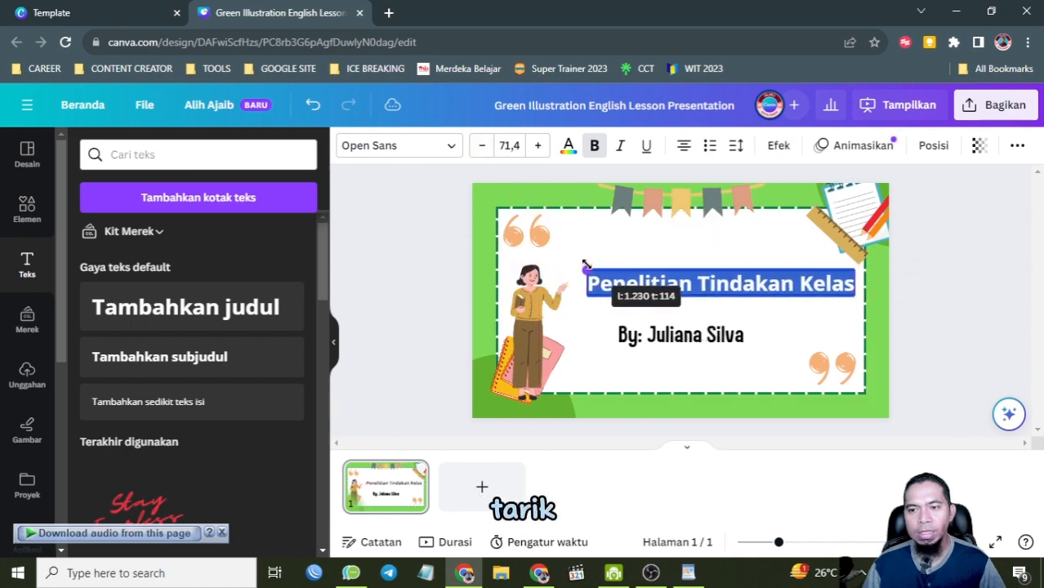
left_click_drag(733, 330, 710, 296)
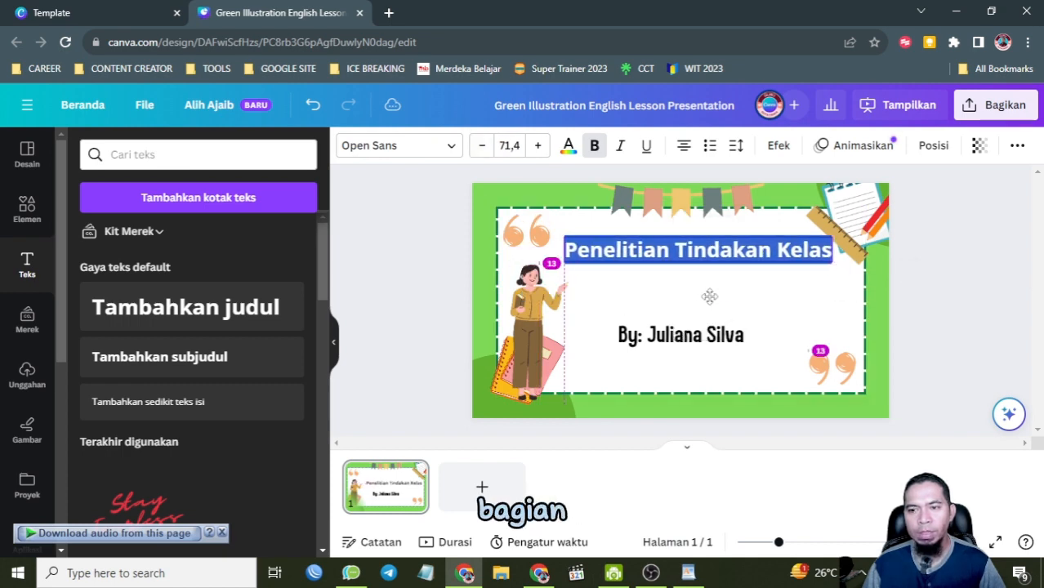
Delete the teacher illustration and add a default subheading text between the heading and the byline
left_click(517, 318)
key("Delete")
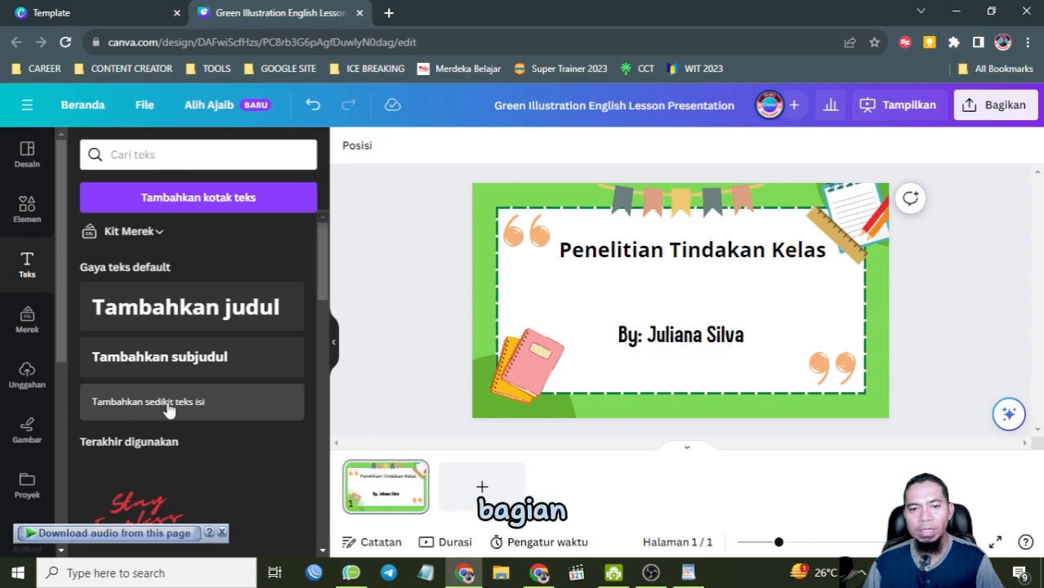
left_click(163, 357)
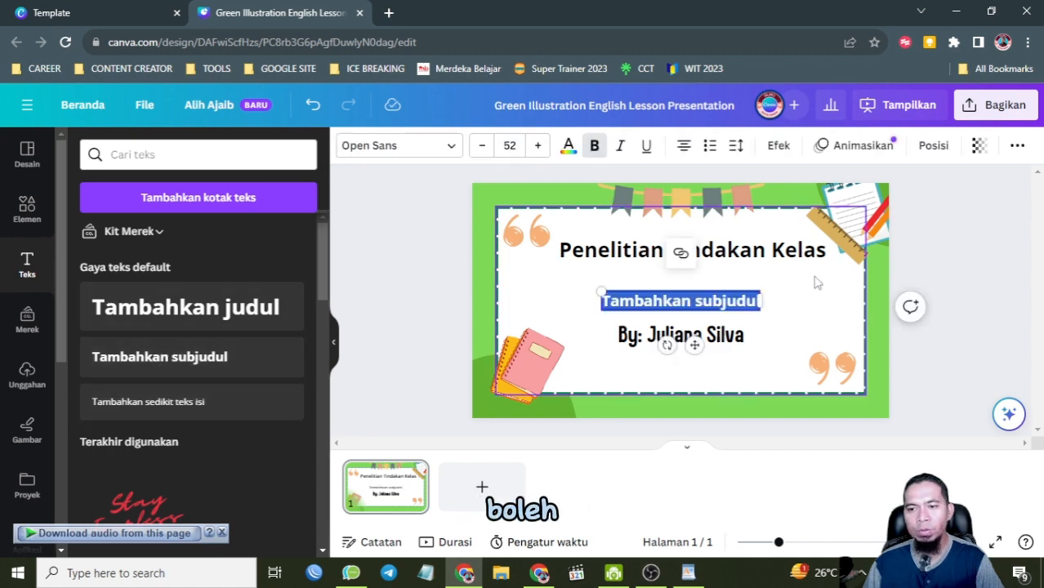
left_click_drag(694, 345, 695, 330)
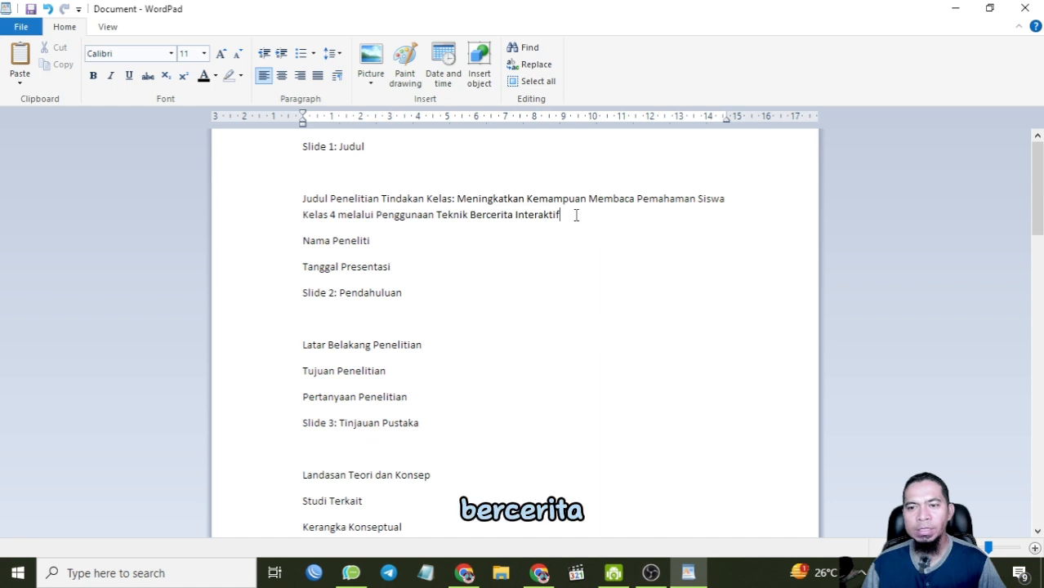
Copy "Meningkatkan Kemampuan Membaca Pemahaman Siswa Kelas 4 melalui Penggunaan Teknik Bercerita Interaktif" from the WordPad outline and paste it over the Canva subheading placeholder
left_click_drag(459, 199, 549, 214)
key("ctrl+c")
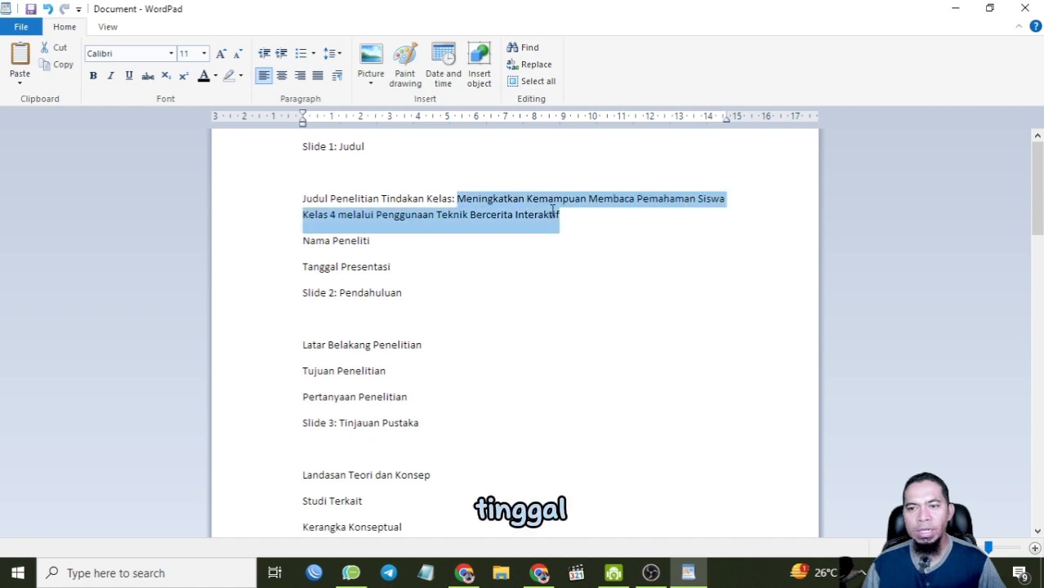
left_click(464, 573)
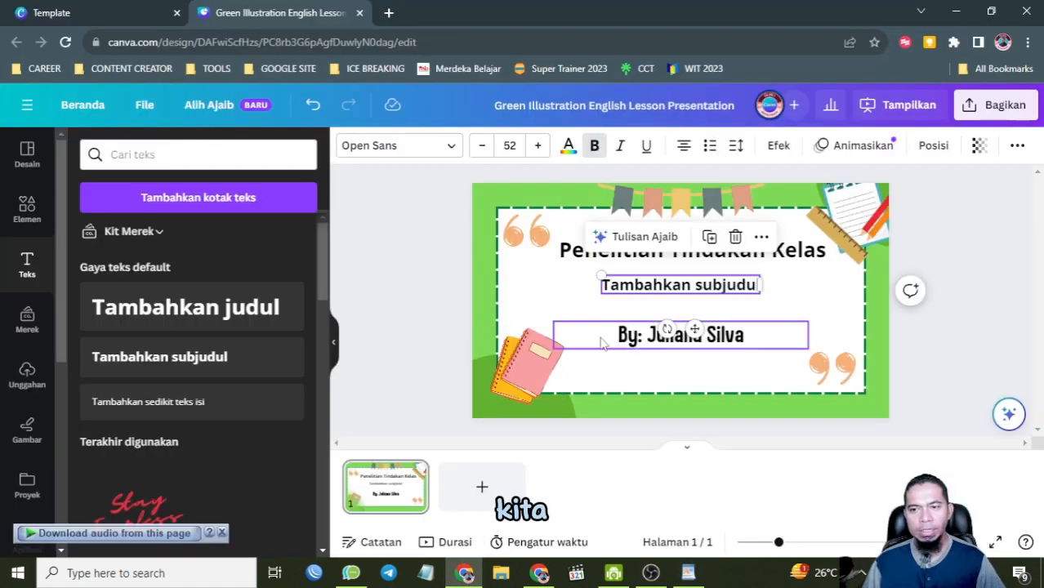
double_click(666, 285)
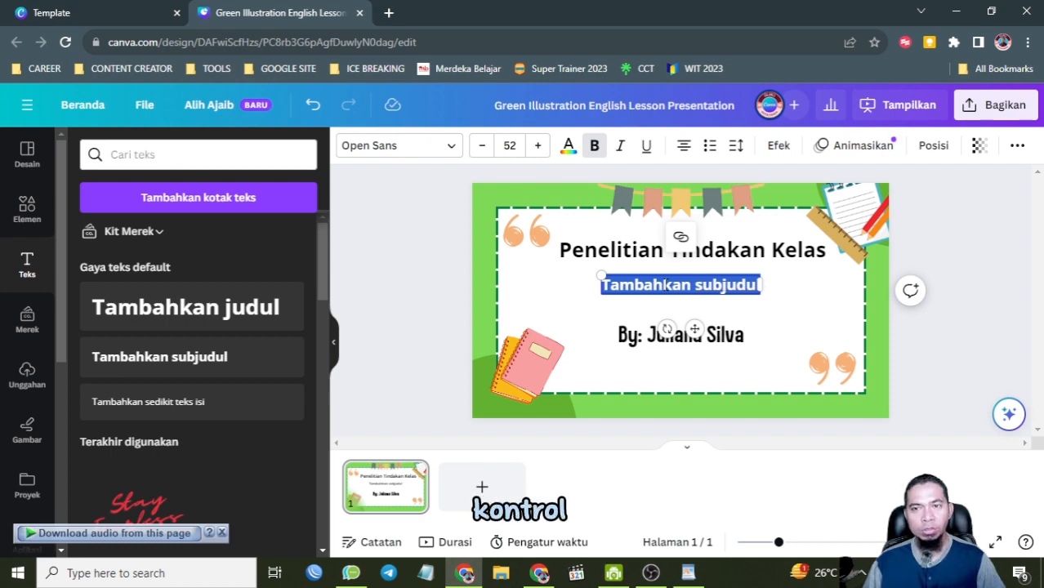
key("ctrl+v")
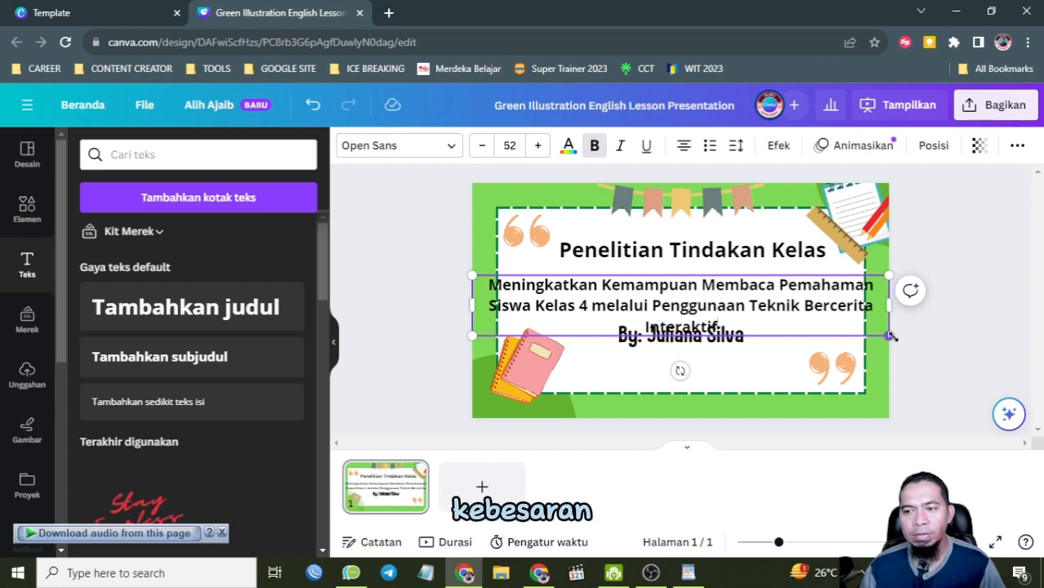
Shrink the subtitle to font size 36,1, place it directly under the heading and widen its box to fit two lines
left_click_drag(890, 336, 761, 317)
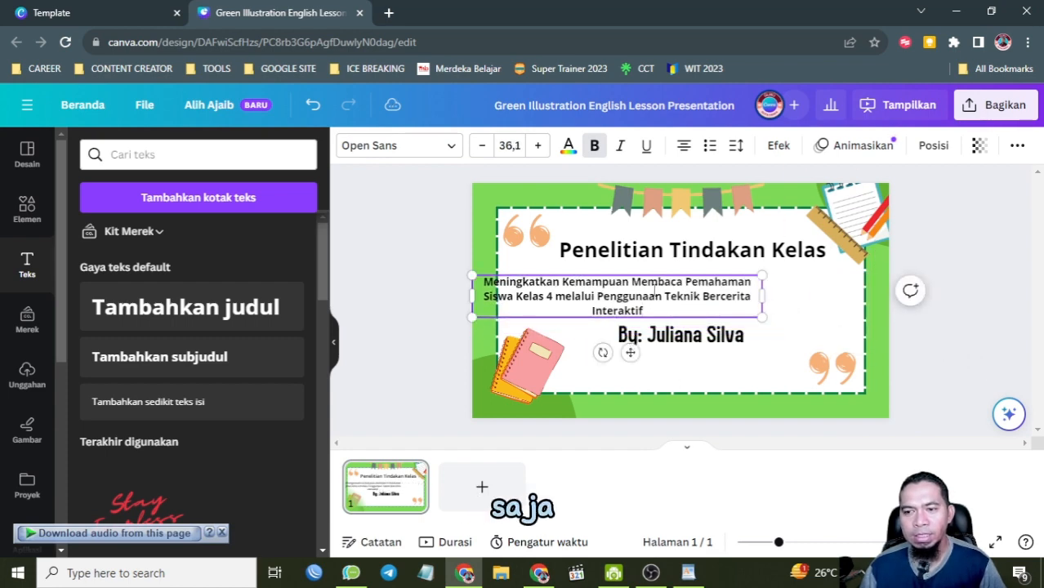
left_click_drag(653, 290, 735, 280)
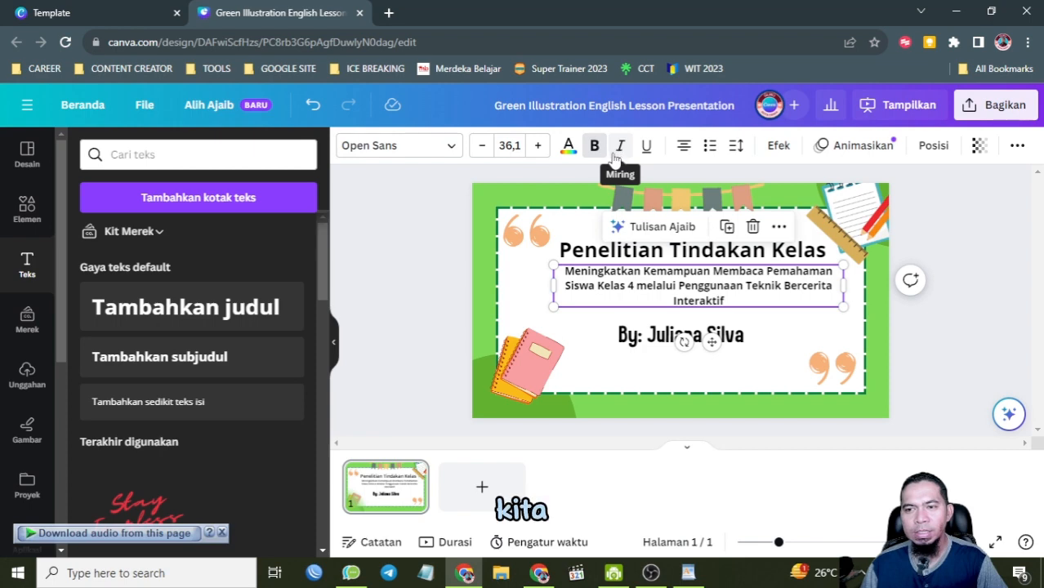
left_click(598, 156)
left_click(598, 156)
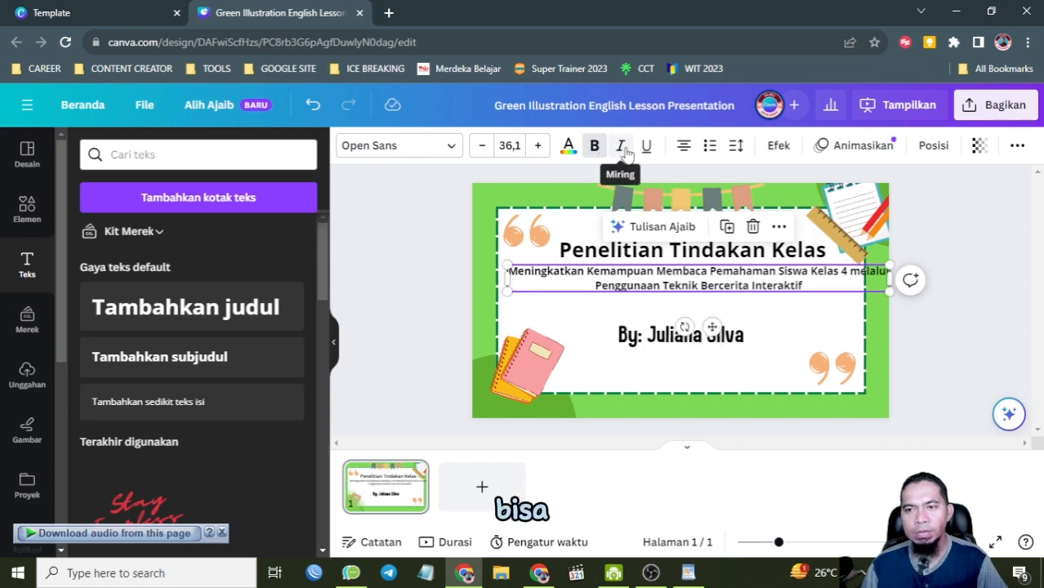
Italicize the subtitle, trying an underline on it and removing the underline again
left_click(622, 147)
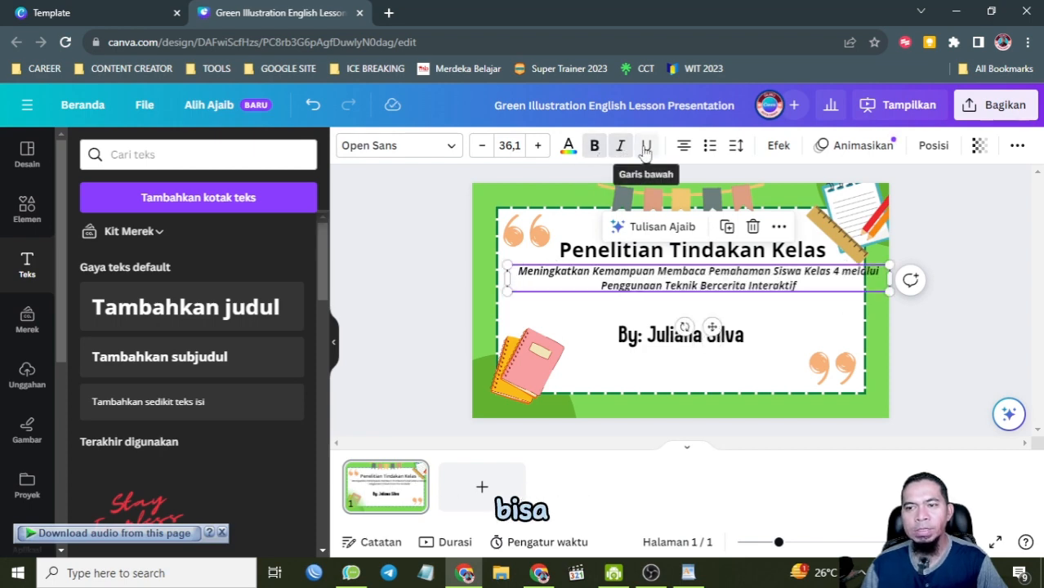
left_click(645, 149)
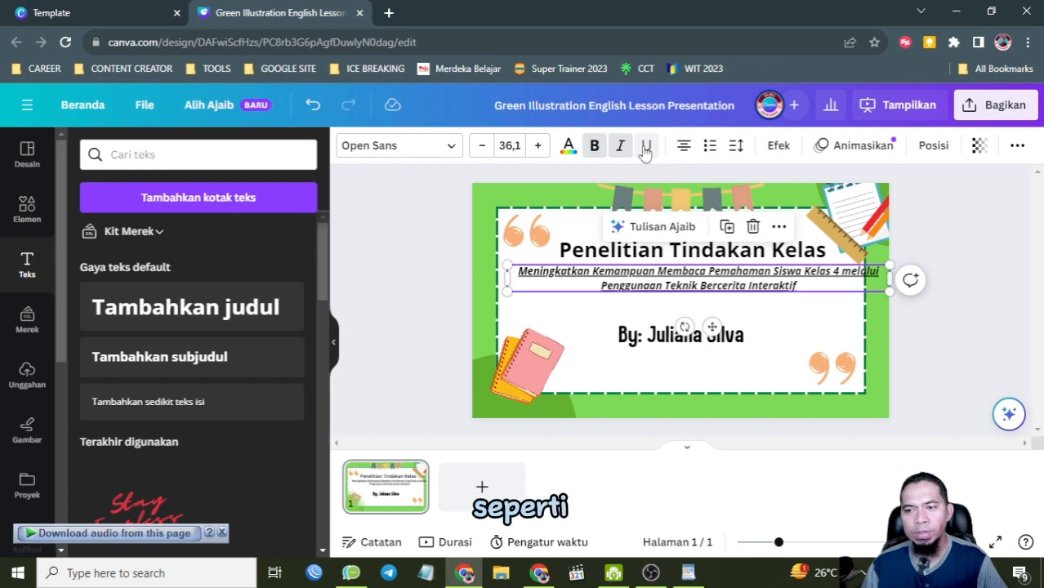
left_click(645, 148)
Replace the template's byline text with the presenter's full name
double_click(656, 347)
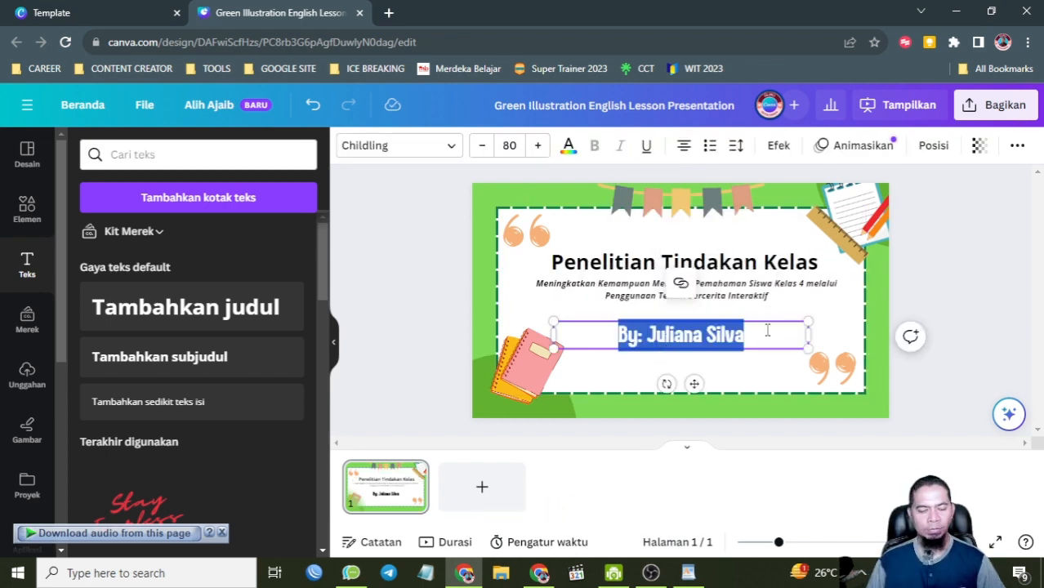
type("Suhardy Am")
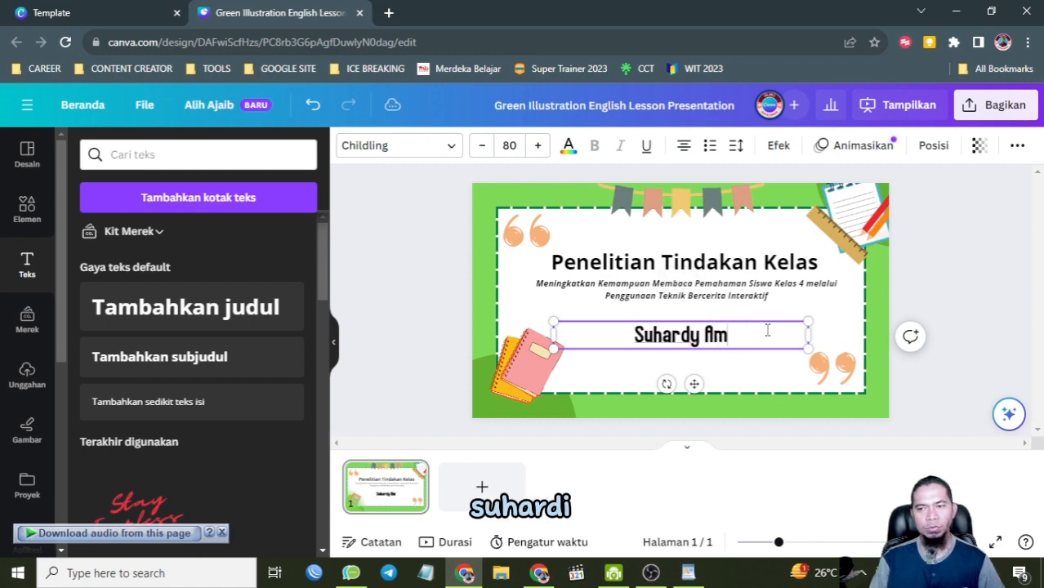
type("ir")
Reduce the font size of the presenter's name below the subtitle
left_click_drag(767, 330, 611, 333)
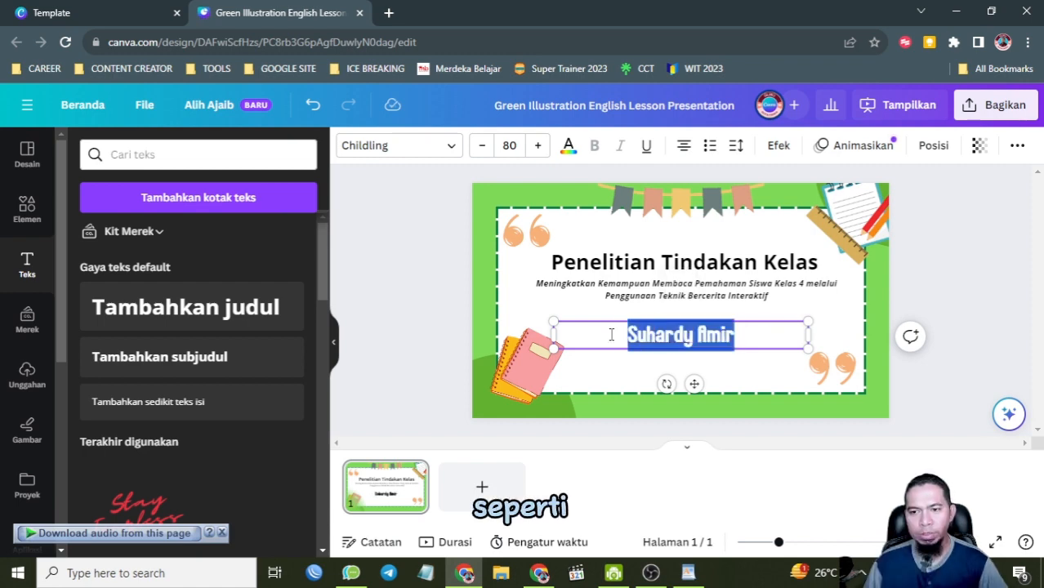
left_click(486, 146)
left_click(486, 146)
left_click(485, 147)
left_click(486, 146)
left_click(941, 320)
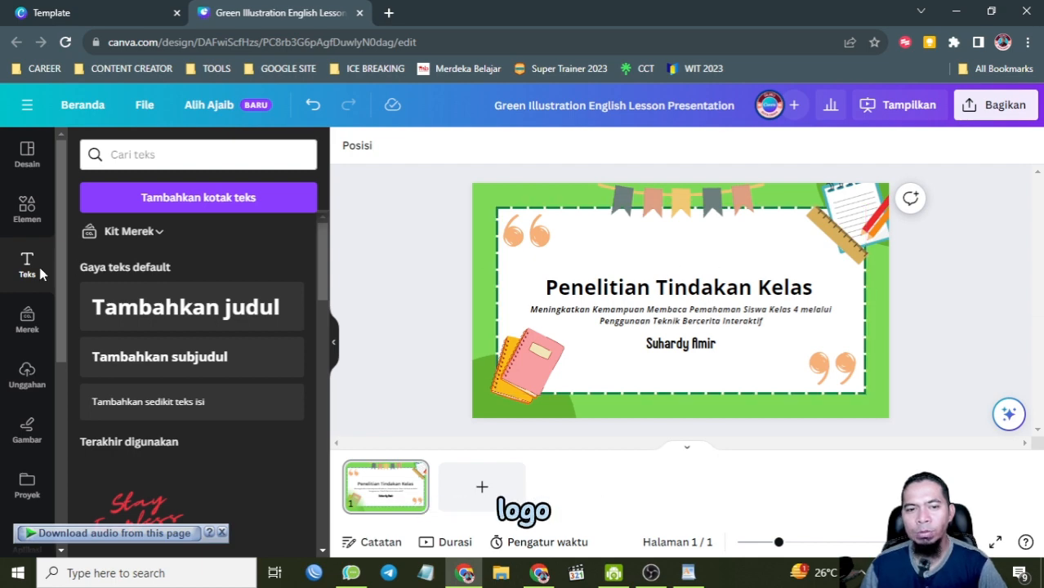
Upload the school logo file "SMK PUSAT KEUNGGULAN_FIX" from the LOGO SMK folder on drive D
left_click(27, 374)
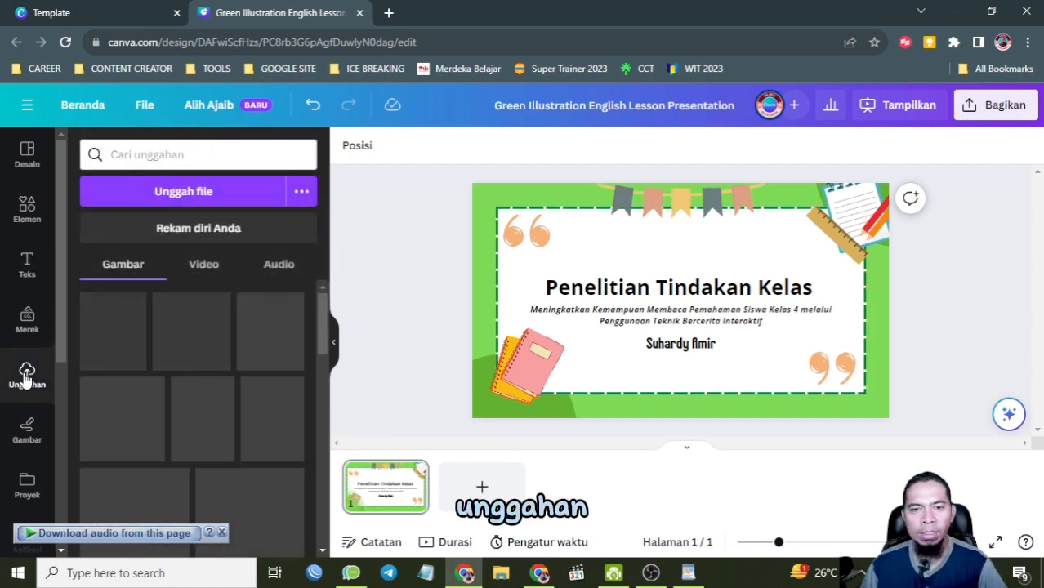
left_click(153, 193)
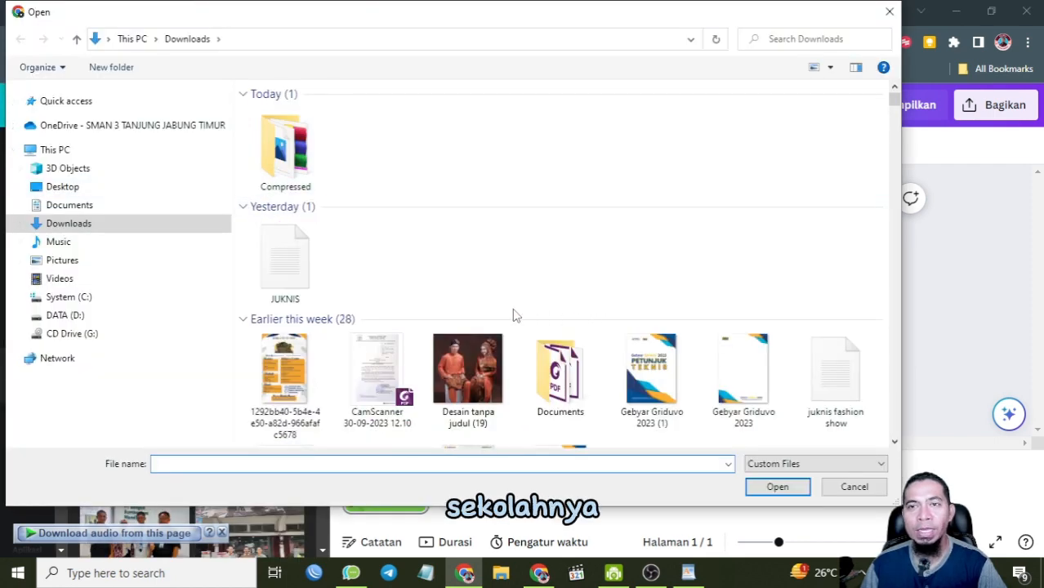
left_click(86, 316)
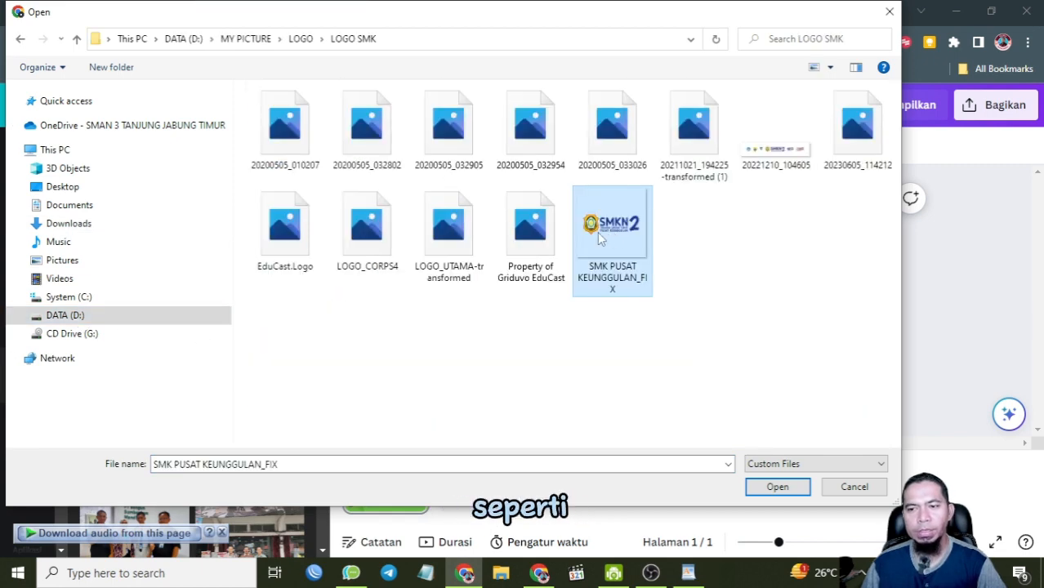
left_click(776, 487)
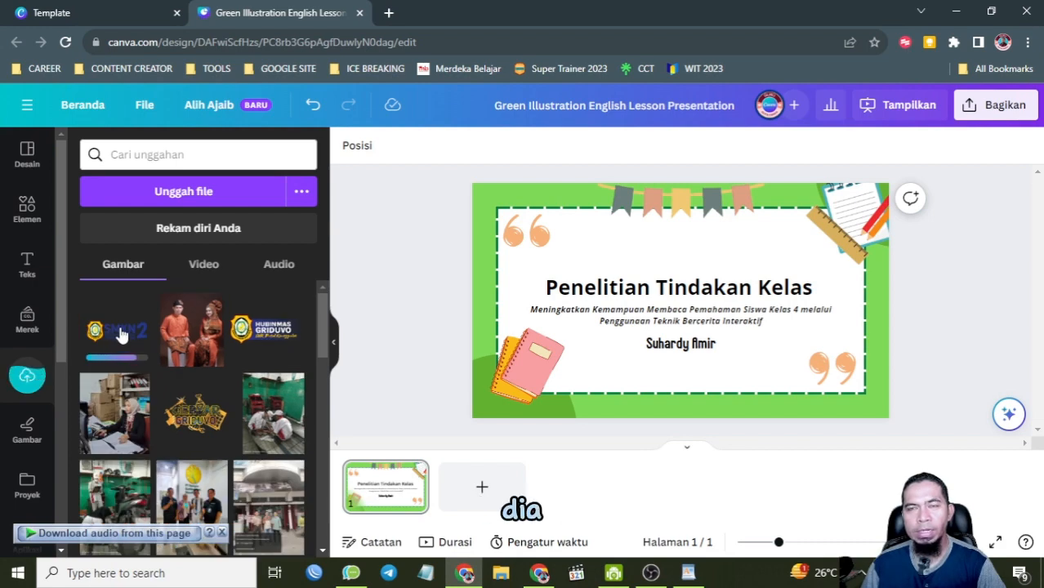
Insert the uploaded SMKN 2 logo on the slide, shrink it and place it centred above the heading
left_click(117, 337)
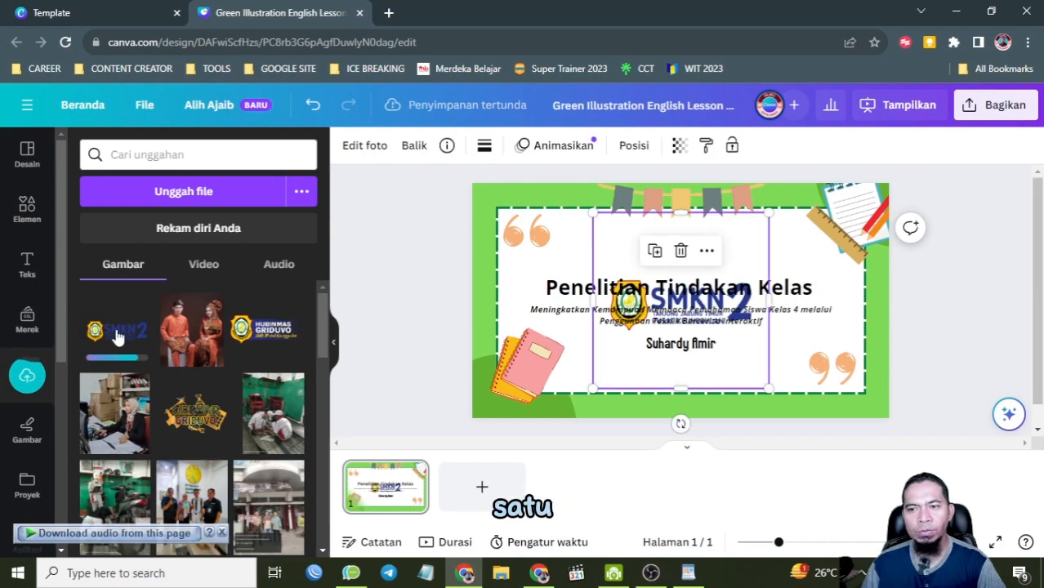
left_click_drag(745, 257, 744, 194)
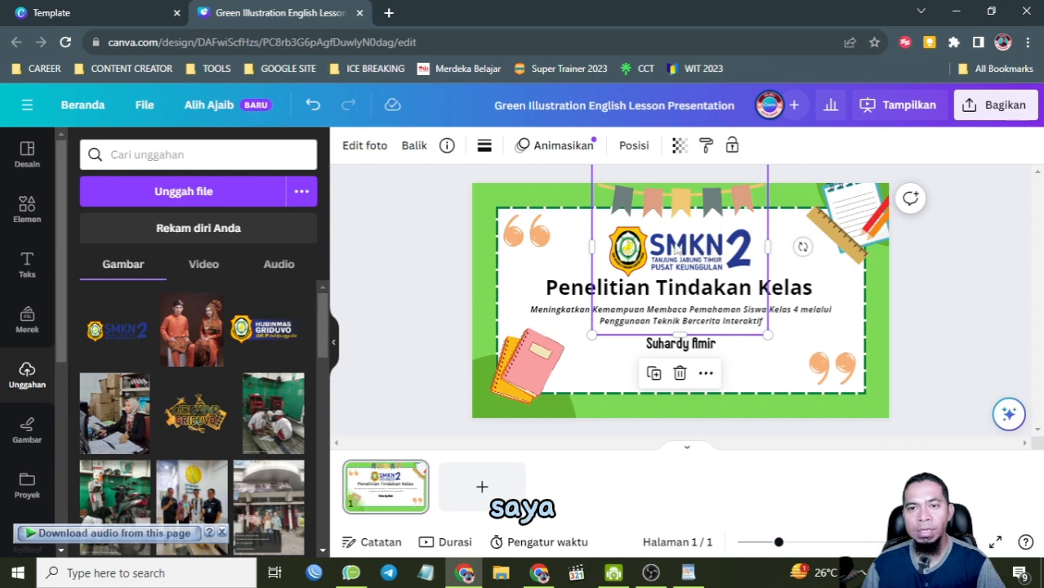
left_click_drag(767, 335, 692, 259)
left_click_drag(642, 205, 681, 248)
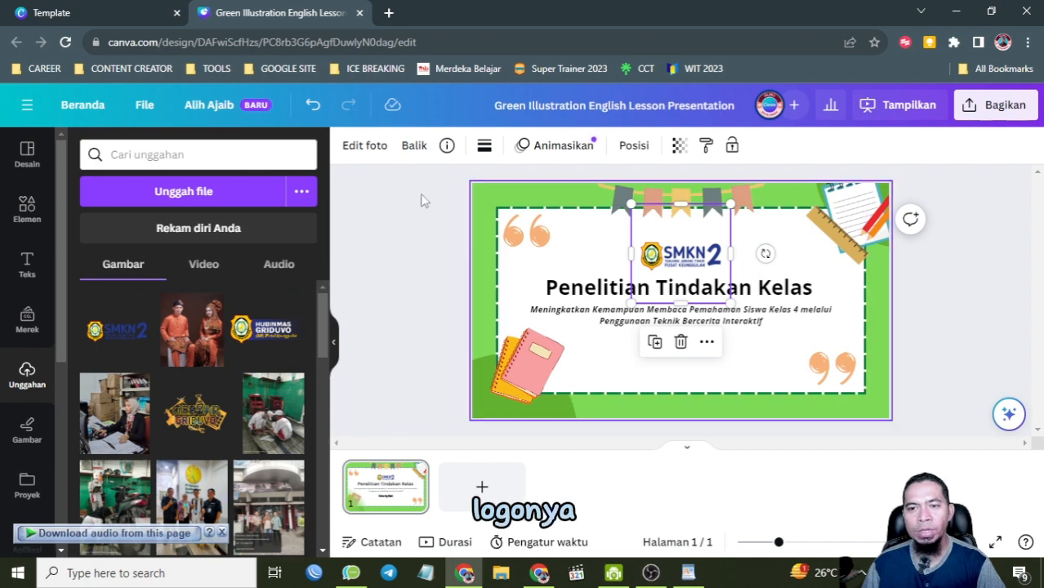
Remove the background of the SMKN 2 logo and nudge it into place above the heading
left_click(365, 147)
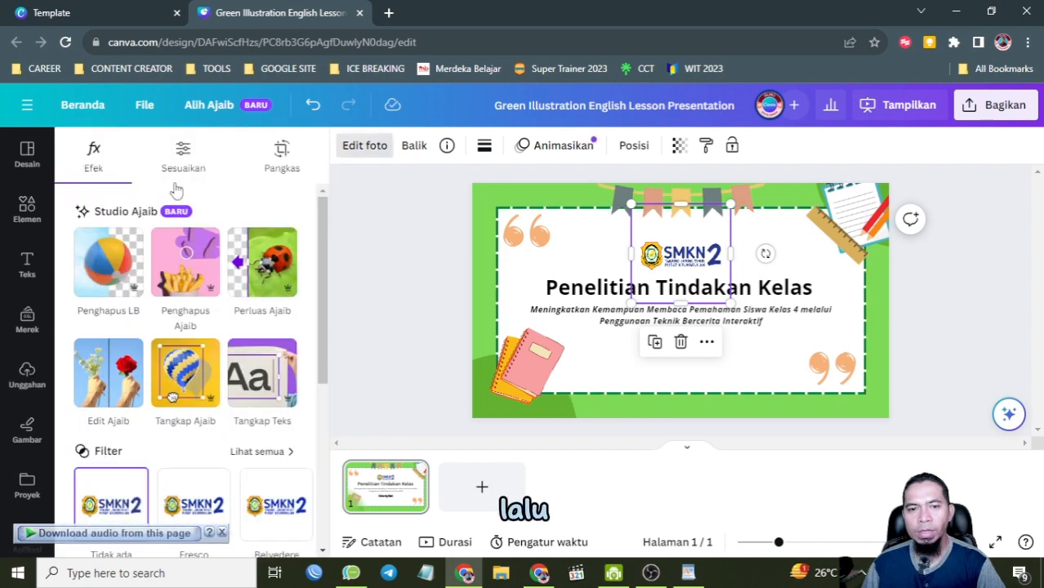
left_click(122, 257)
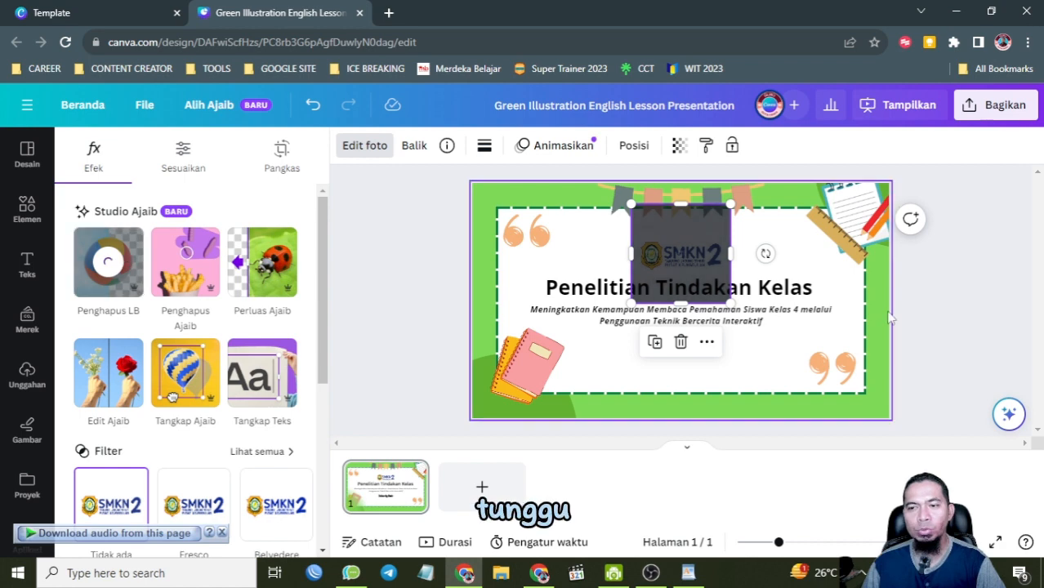
mouse_move(692, 253)
left_mouse_down()
mouse_move(683, 247)
mouse_move(697, 324)
mouse_move(688, 281)
mouse_move(675, 299)
mouse_move(685, 251)
left_mouse_up()
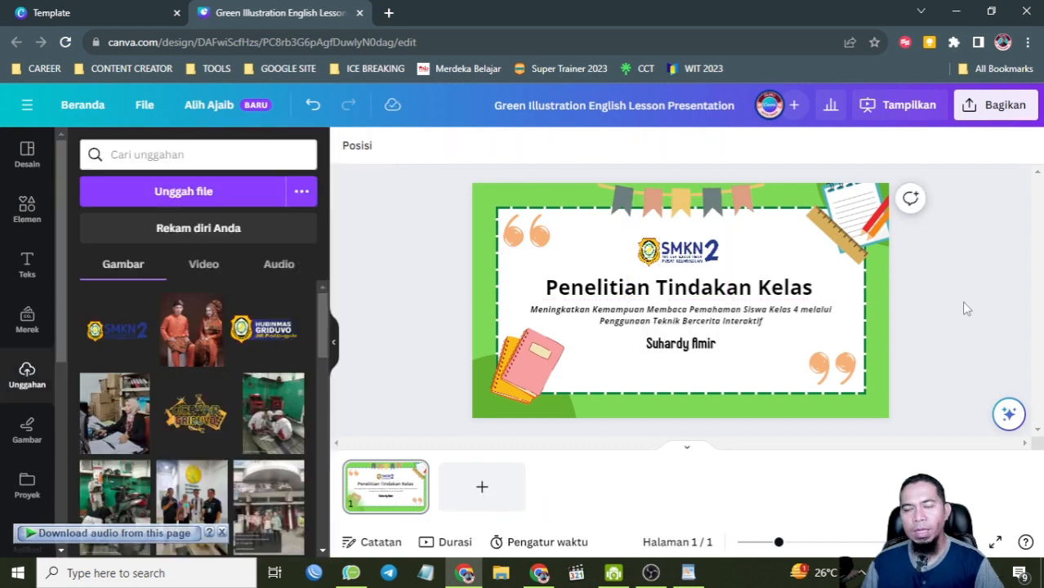
left_click(961, 300)
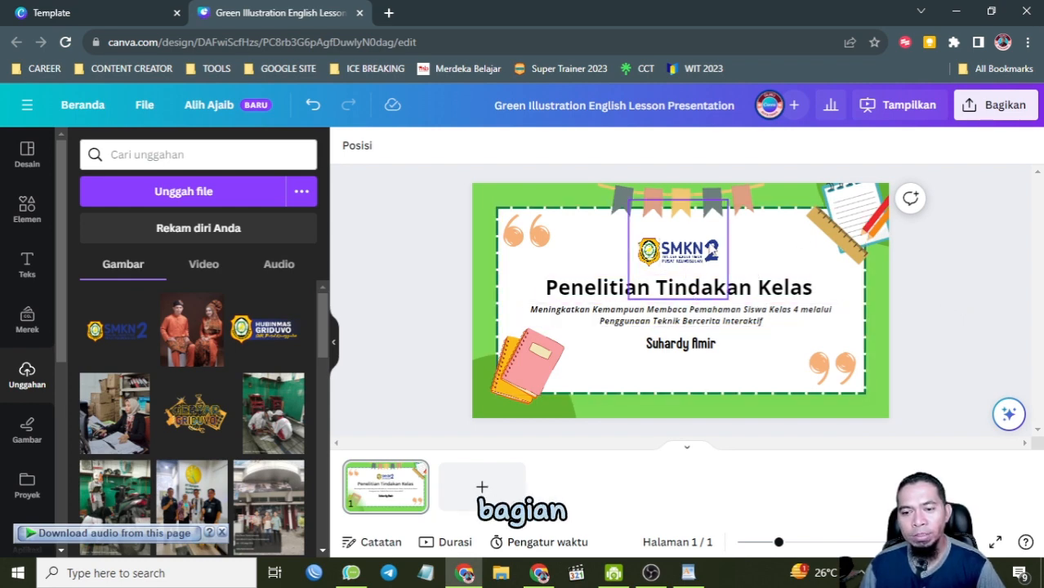
Compare the WordPad outline for Slide 2: Pendahuluan with the page layouts of the Canva English Lesson template
left_click(688, 572)
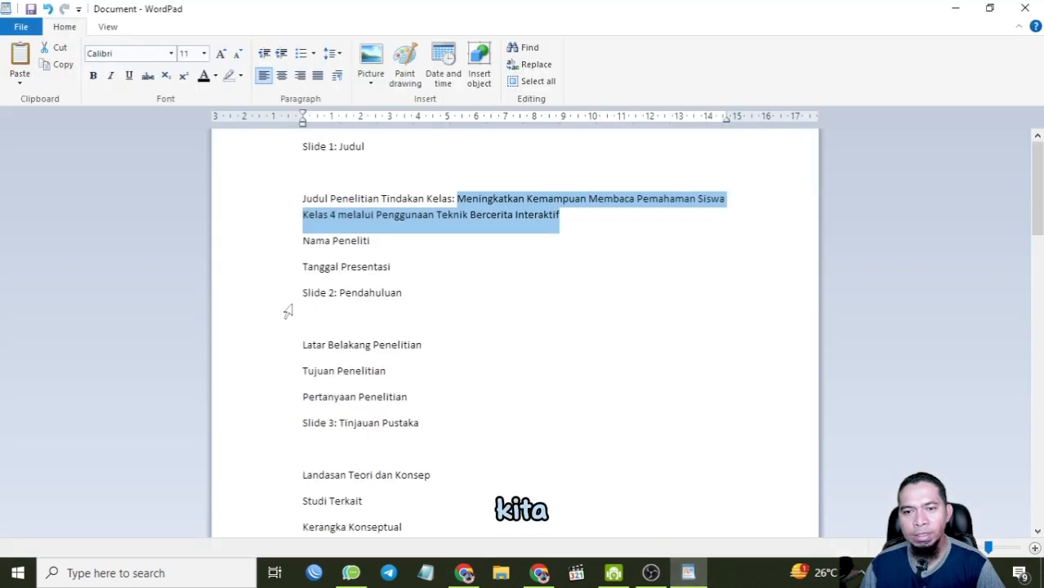
left_click(465, 573)
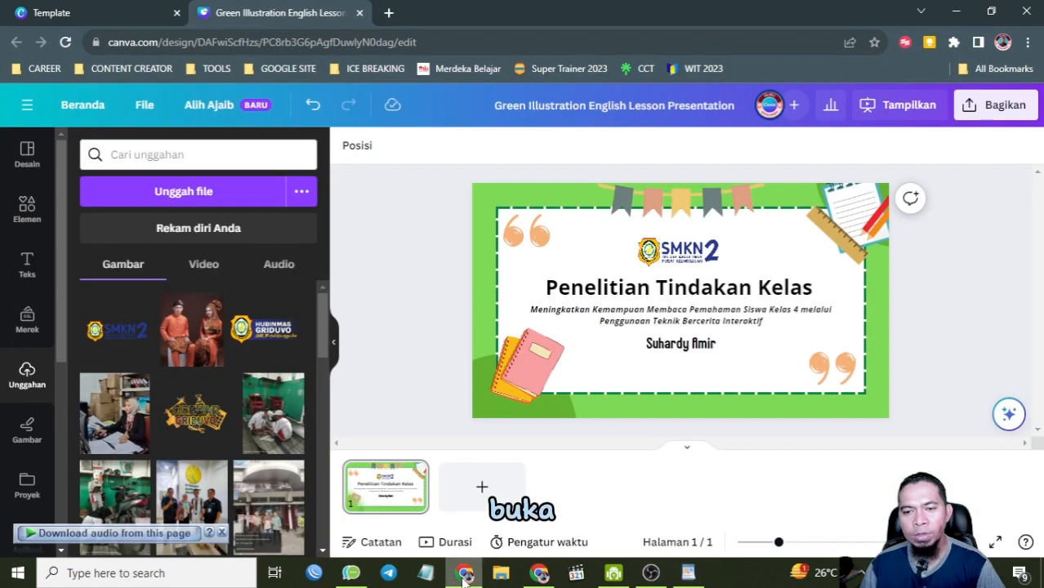
left_click(24, 156)
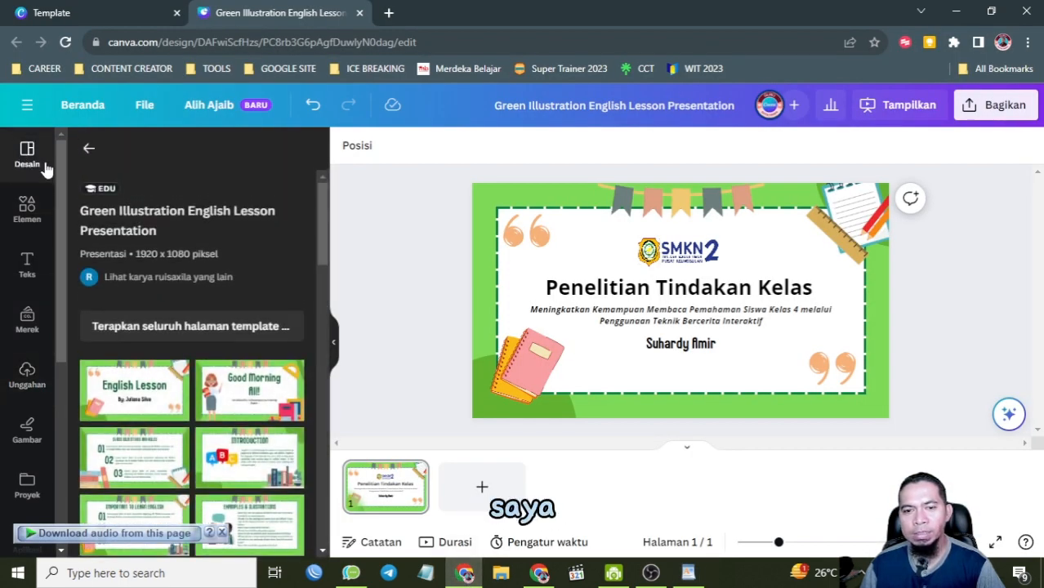
scroll(253, 348, "down", 1)
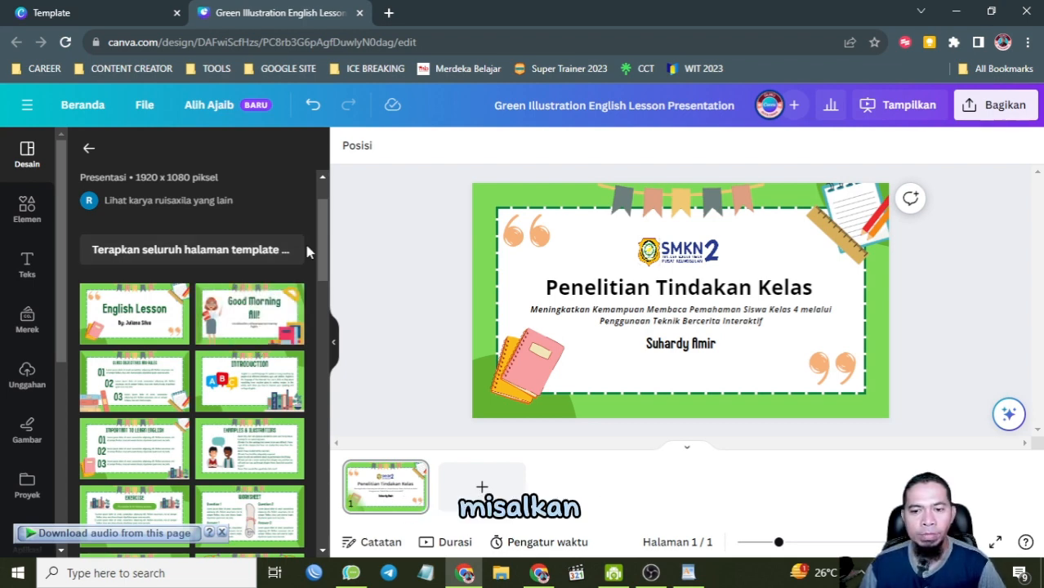
left_click(688, 573)
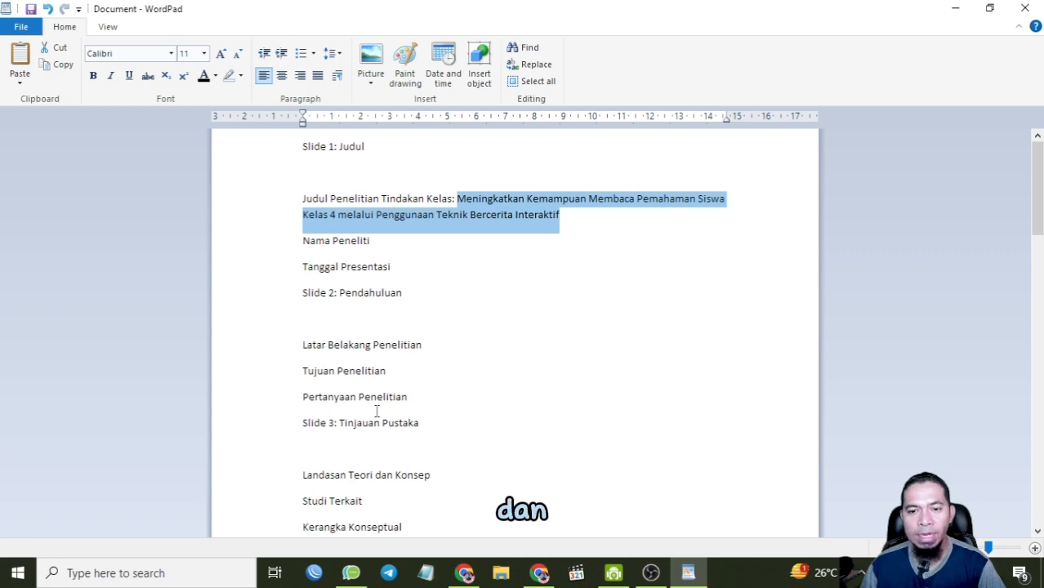
left_click(688, 572)
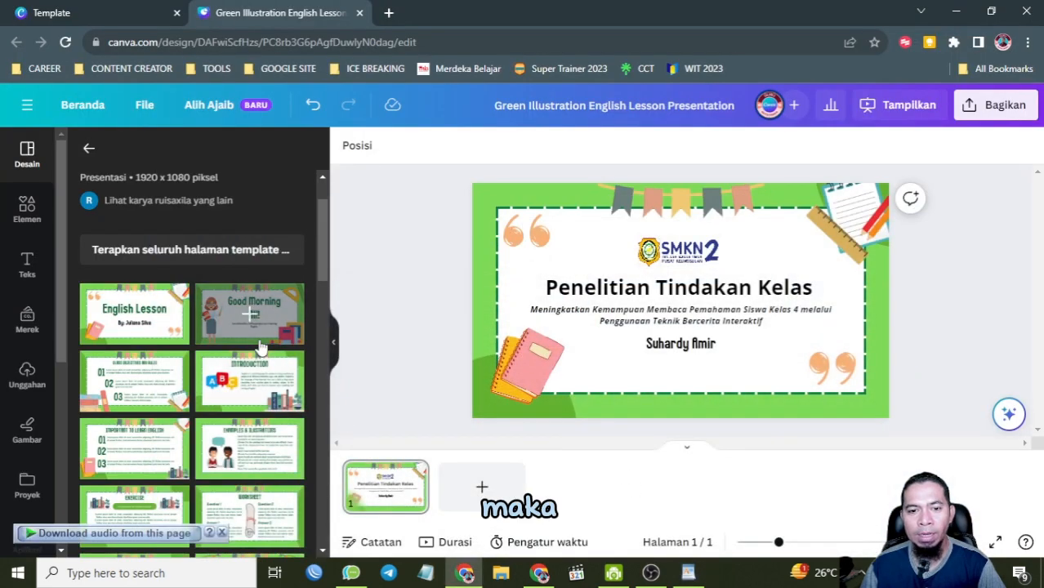
Add the template's "Class Objectives and Rules" layout as a new second page of the presentation
scroll(246, 347, "down", 3)
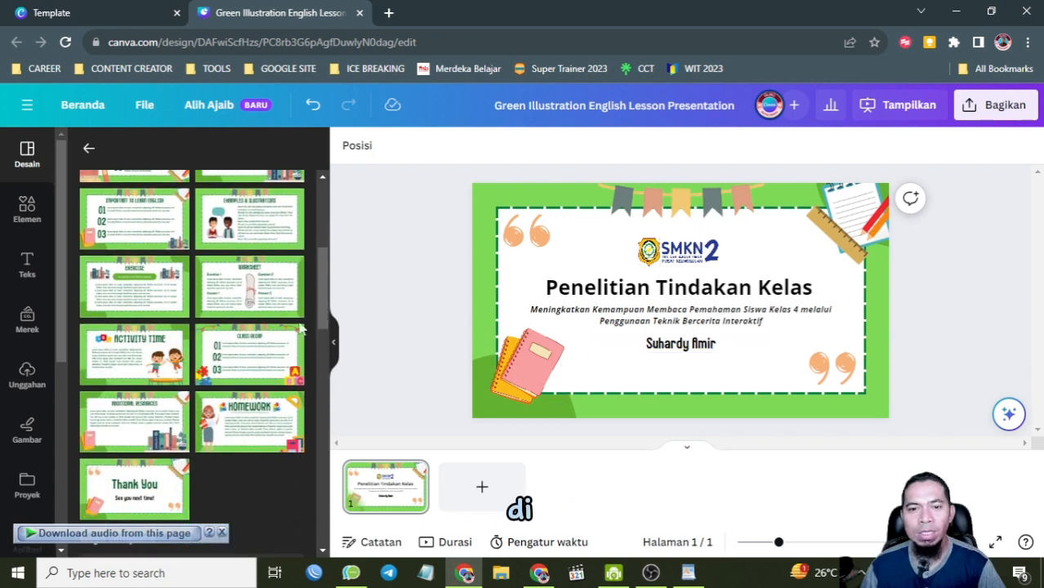
scroll(273, 327, "up", 3)
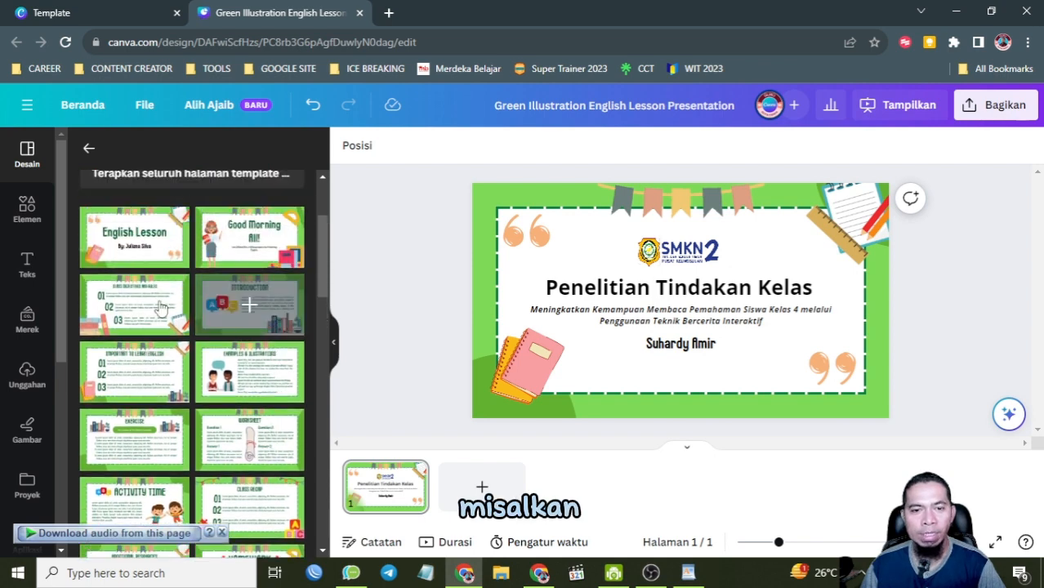
left_click(130, 302)
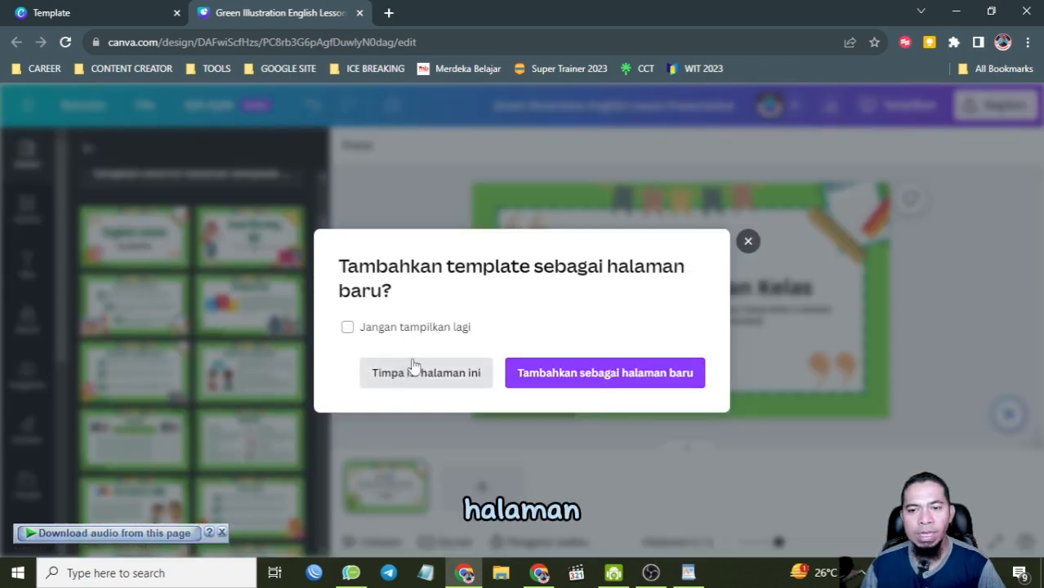
left_click(605, 372)
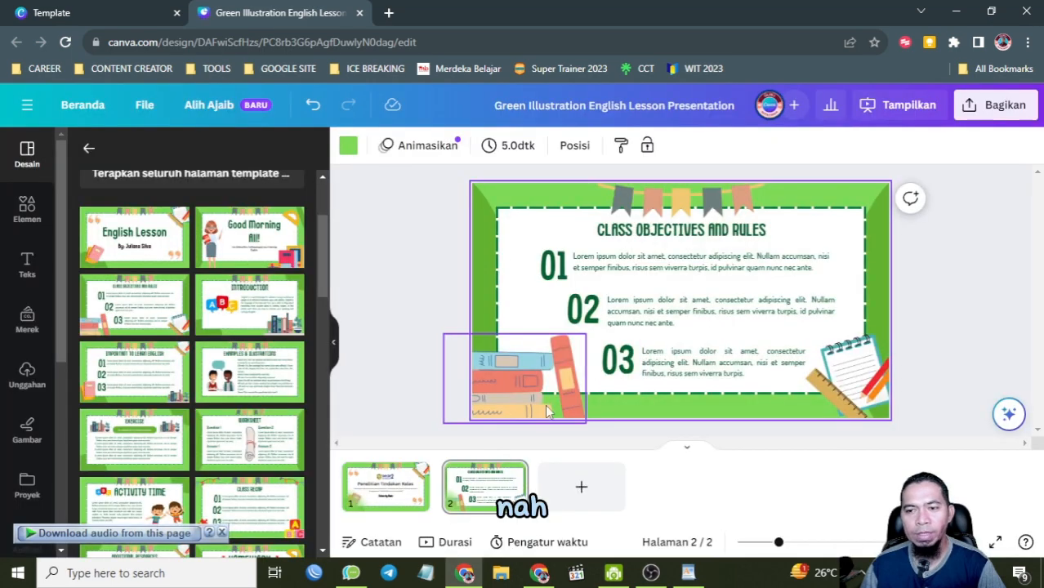
left_click(386, 486)
left_click(481, 490)
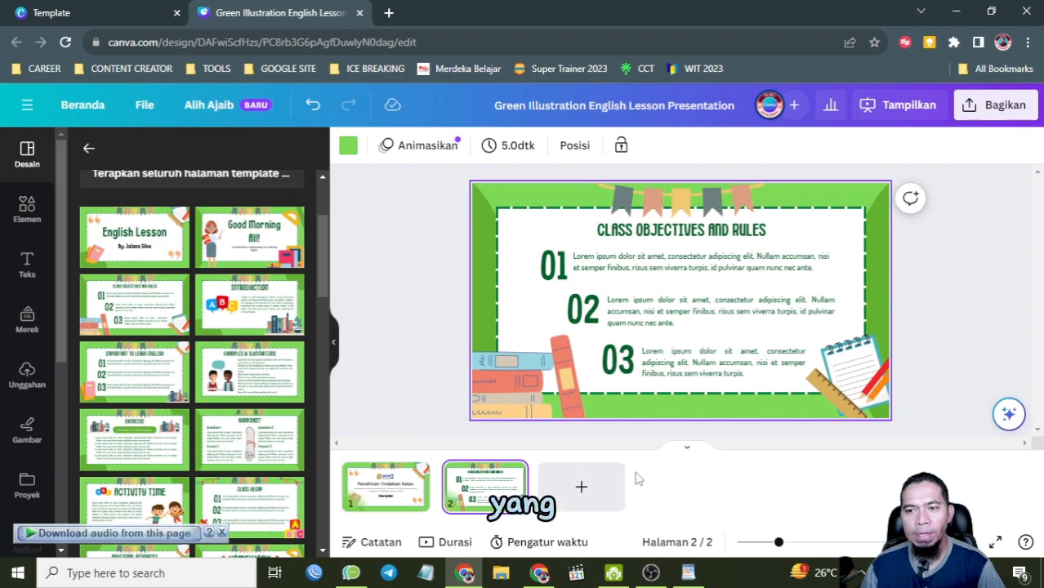
Check the Slide 2 title in the WordPad outline and replace the "Class Objectives and Rules" heading in Canva with PENDAHULUAN
left_click(689, 574)
left_click(689, 575)
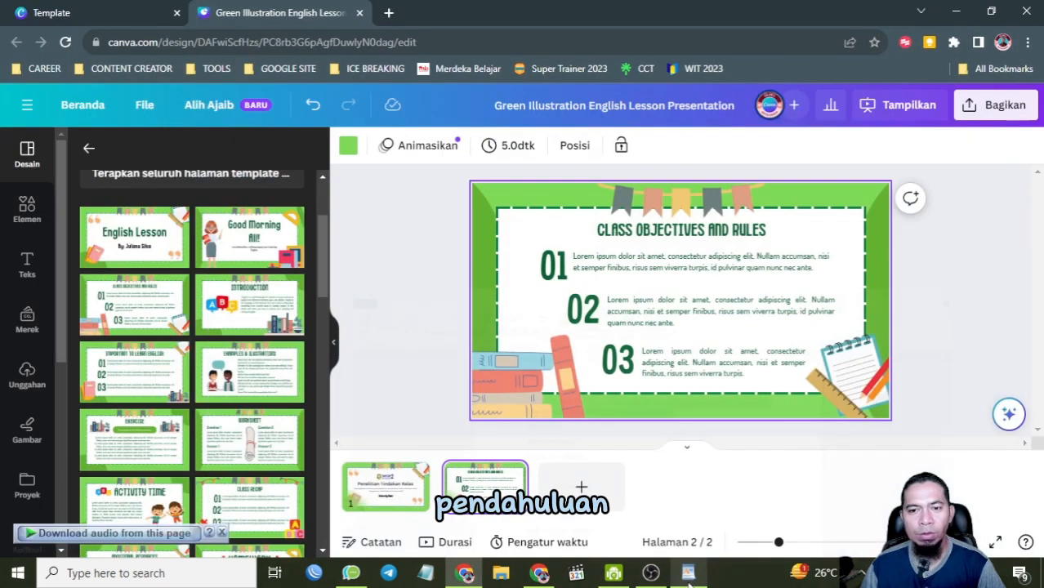
left_click(689, 575)
double_click(387, 292)
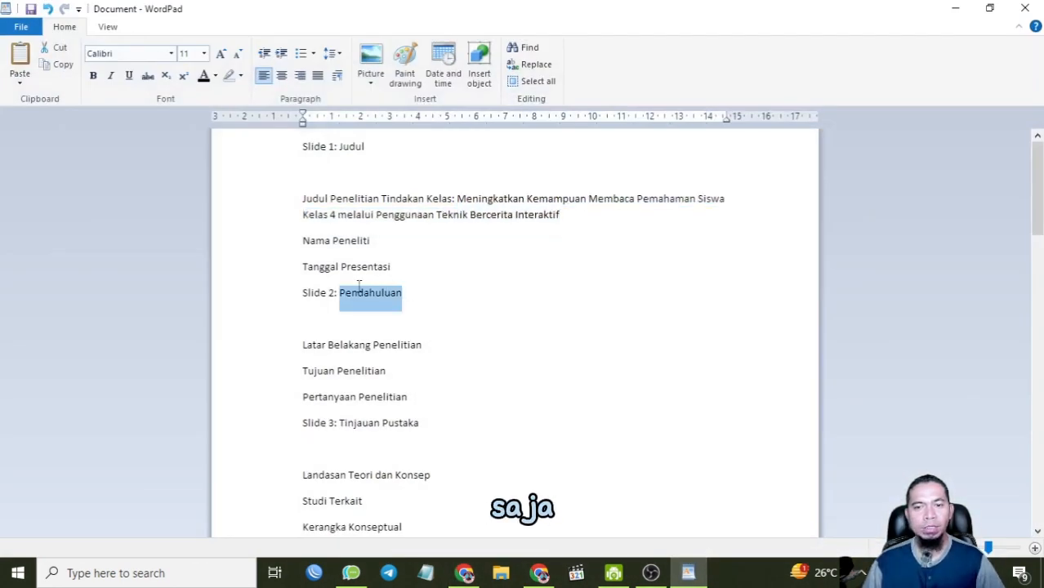
left_click(970, 7)
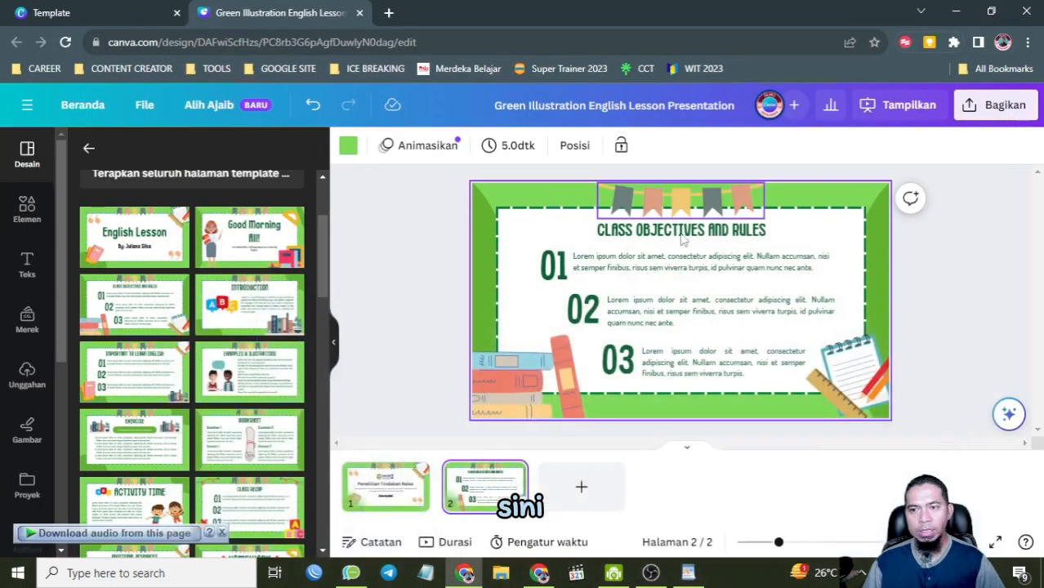
double_click(683, 233)
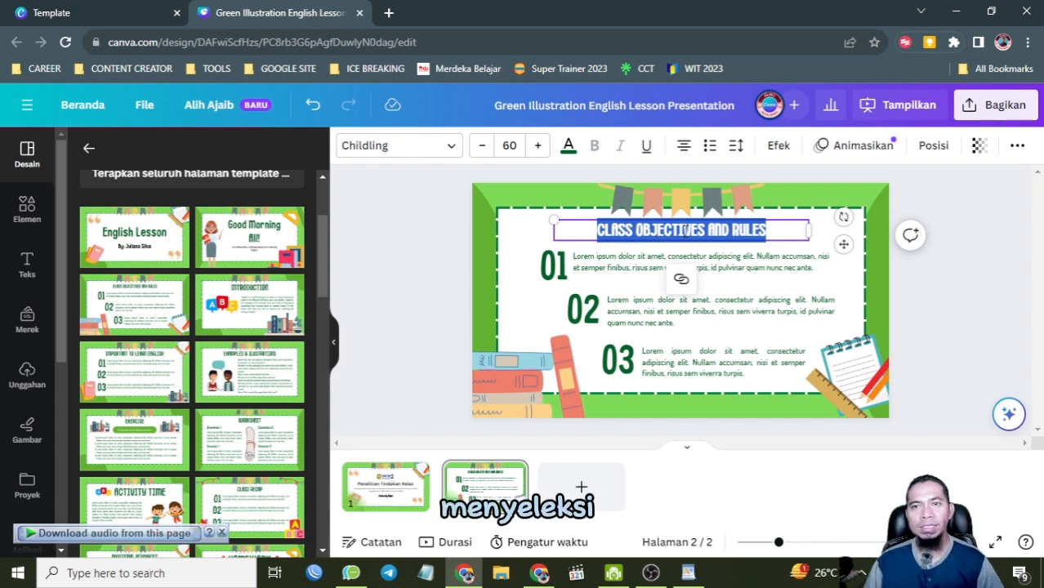
left_click(682, 233)
left_click_drag(592, 227, 778, 224)
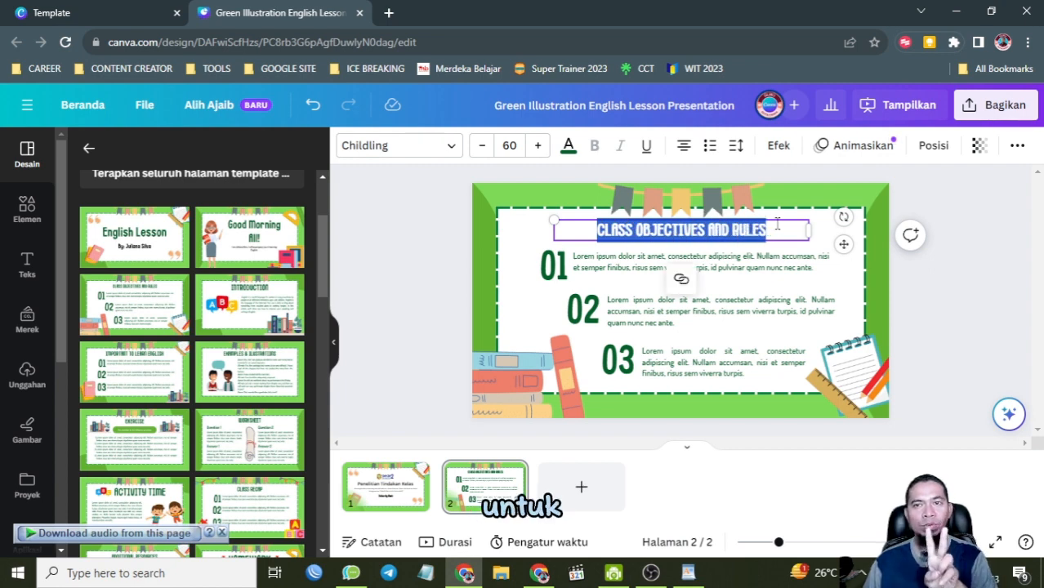
type("PENDAHULUAN")
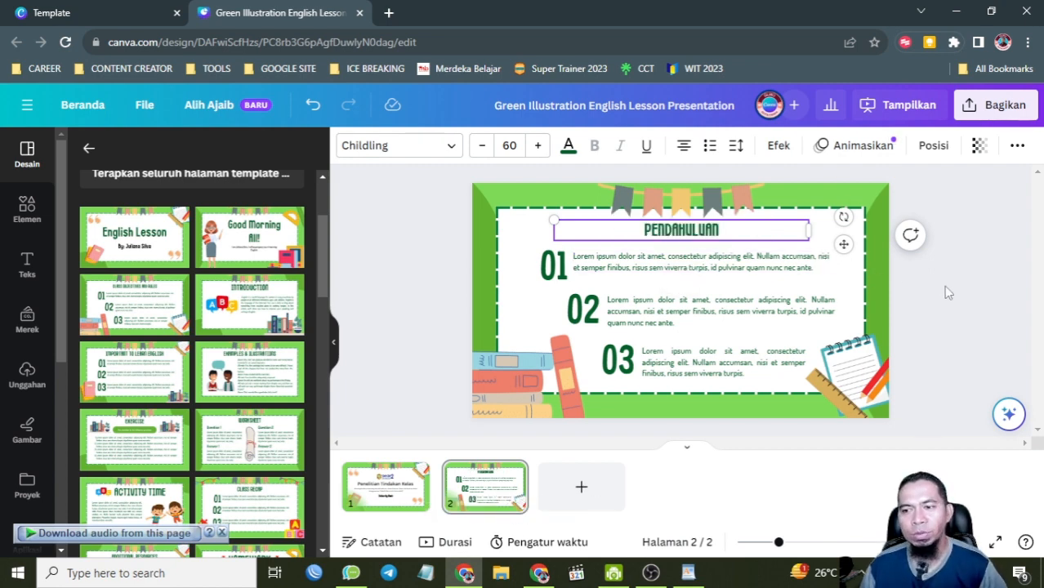
left_click(899, 292)
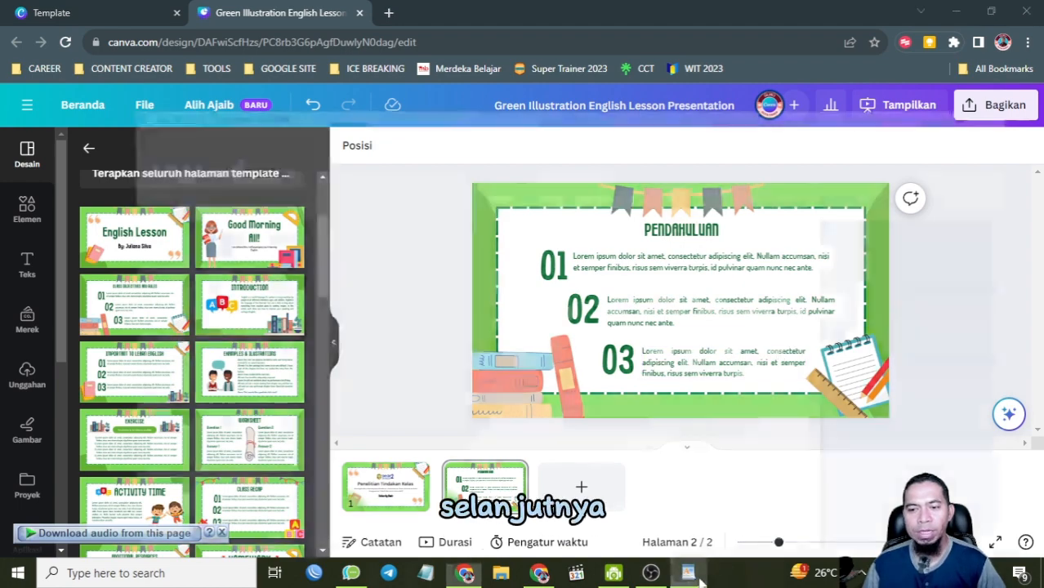
Copy "Latar Belakang Penelitian" from the WordPad outline and replace the item 01 placeholder text in Canva with it
left_click(691, 574)
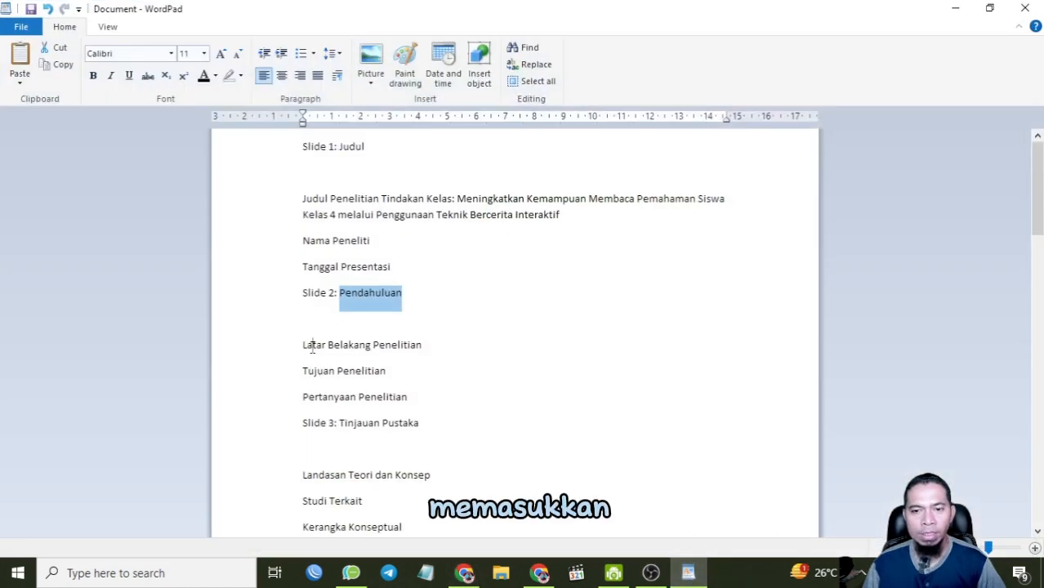
left_click_drag(312, 347, 434, 342)
key("ctrl+c")
key("alt+Tab")
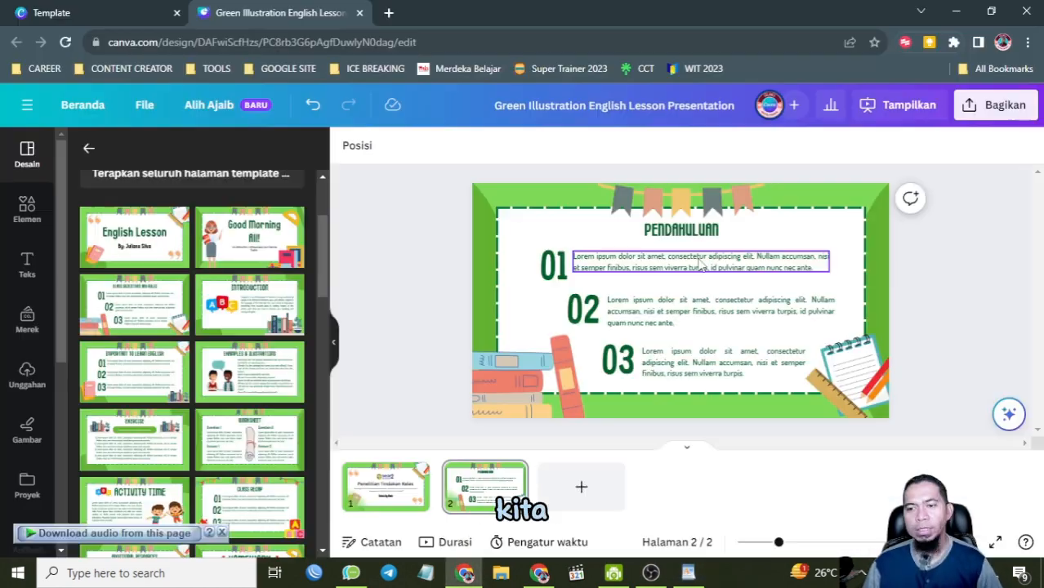
double_click(701, 259)
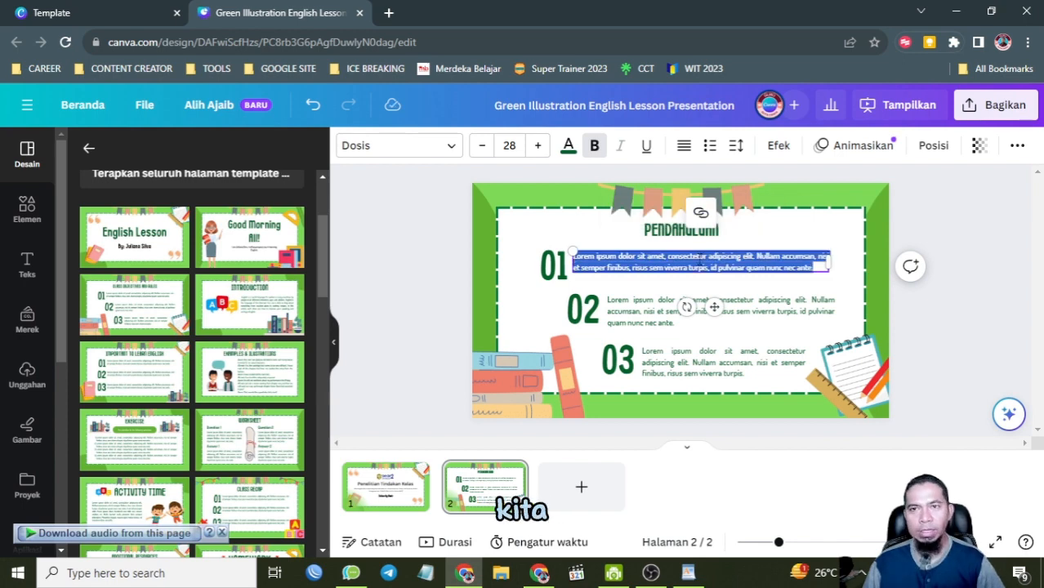
key("ctrl+v")
key("ctrl+b")
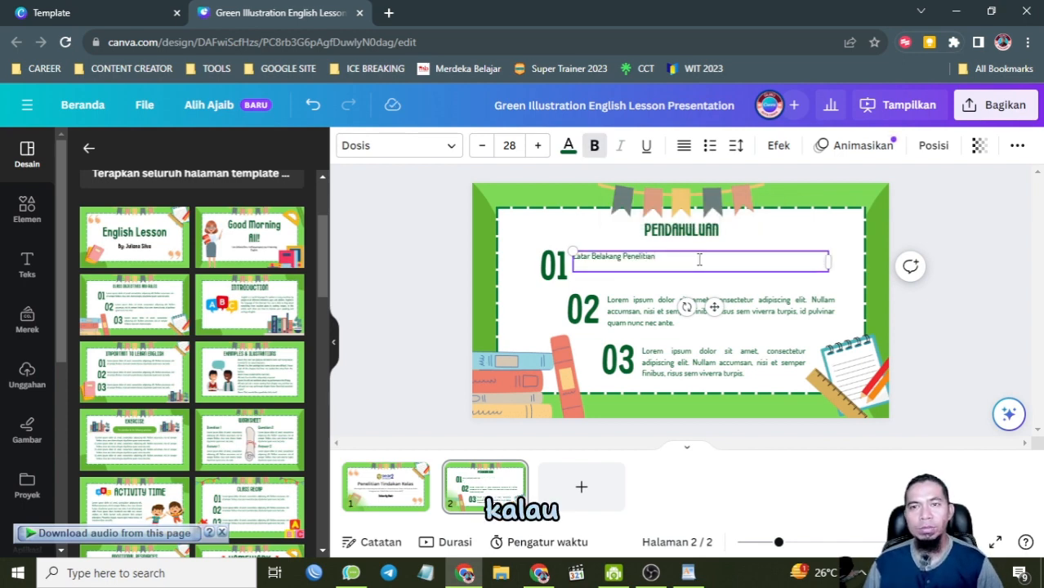
Enlarge the font size of the "Latar Belakang Penelitian" text beside number 01
left_click_drag(700, 260, 552, 260)
left_click(691, 268)
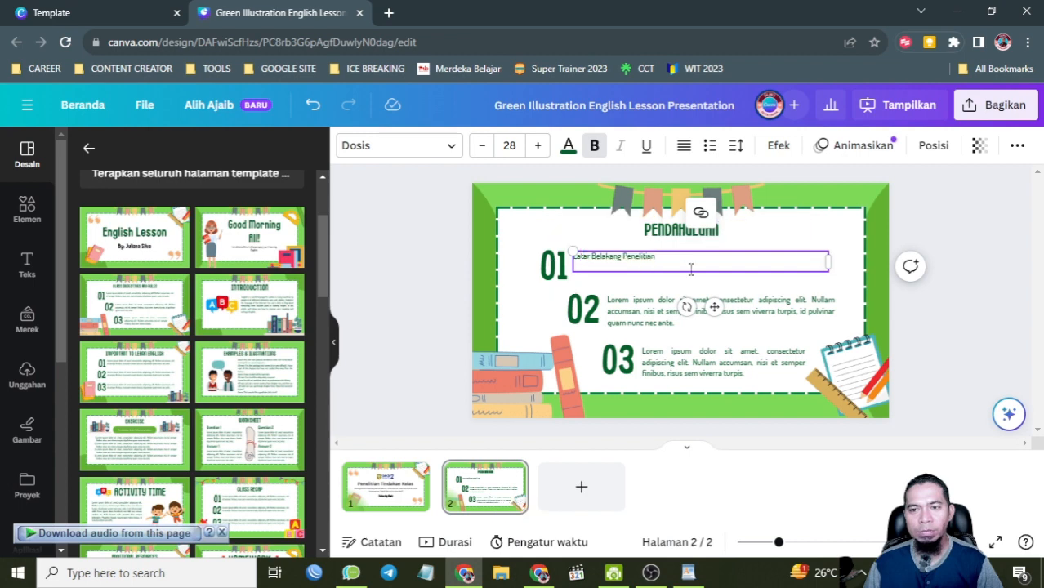
left_click_drag(676, 257, 571, 248)
left_click(541, 152)
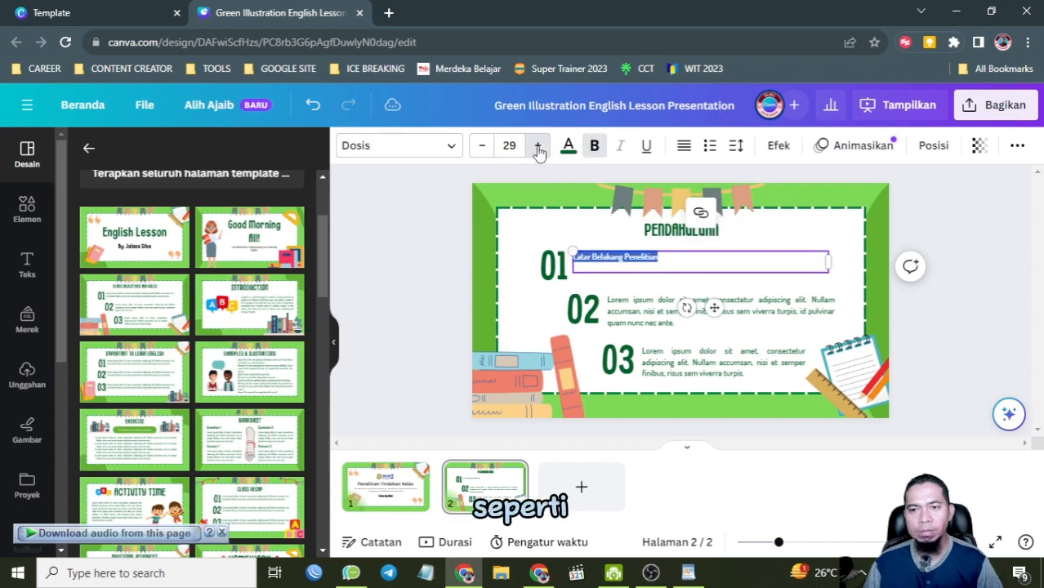
left_click(540, 151)
left_click(541, 152)
left_click(541, 152)
left_click(541, 152)
left_click(541, 152)
left_click(913, 317)
Delete the placeholder paragraphs beside numbers 02 and 03 on the Pendahuluan page
left_click(783, 308)
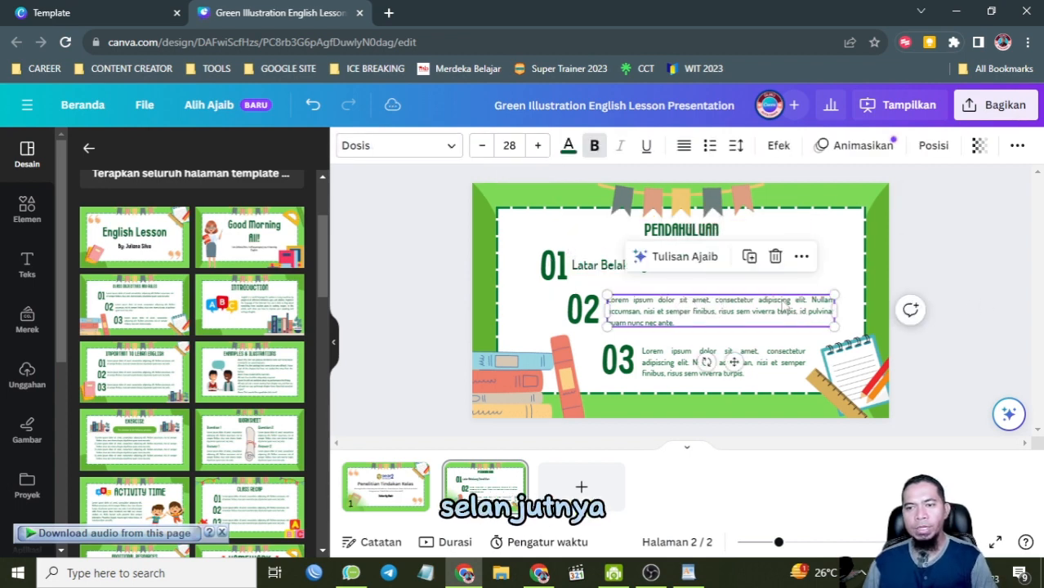
key("Delete")
left_click(776, 353)
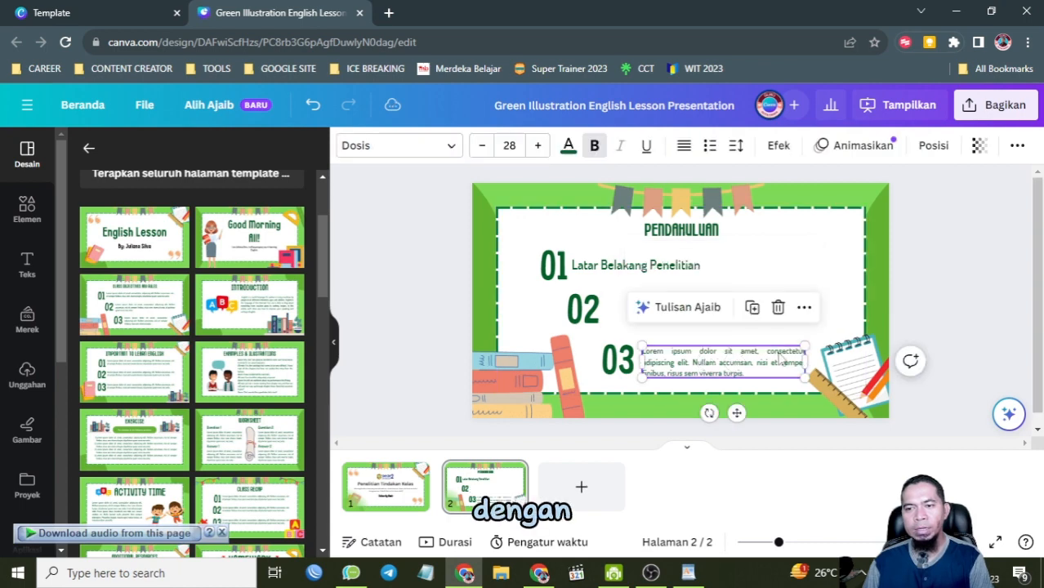
key("Delete")
Make two copies of the "Latar Belakang Penelitian" text box and place them beside numbers 02 and 03
left_click(665, 270)
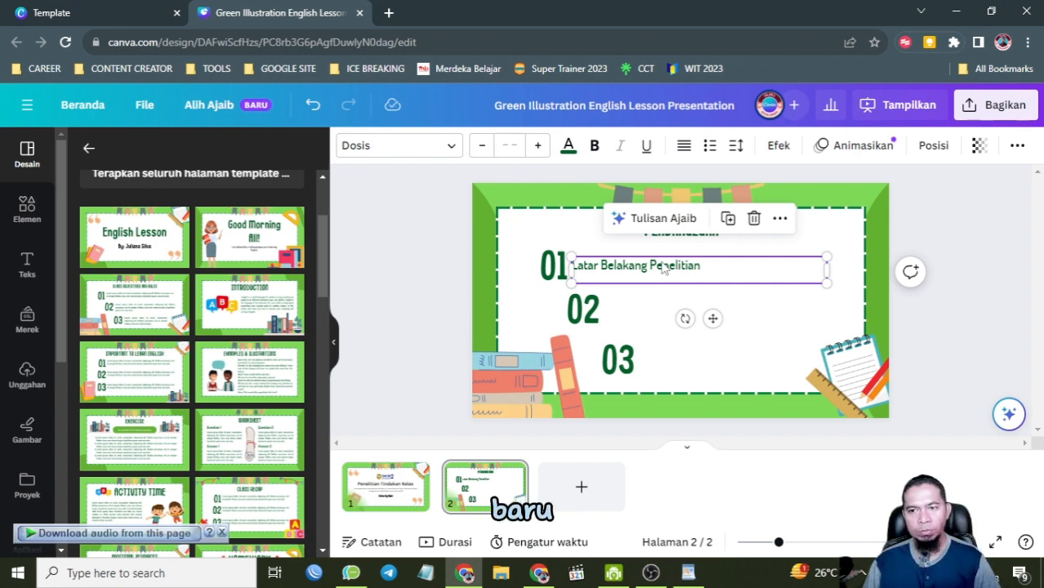
left_click(664, 266)
left_click_drag(663, 265, 708, 307)
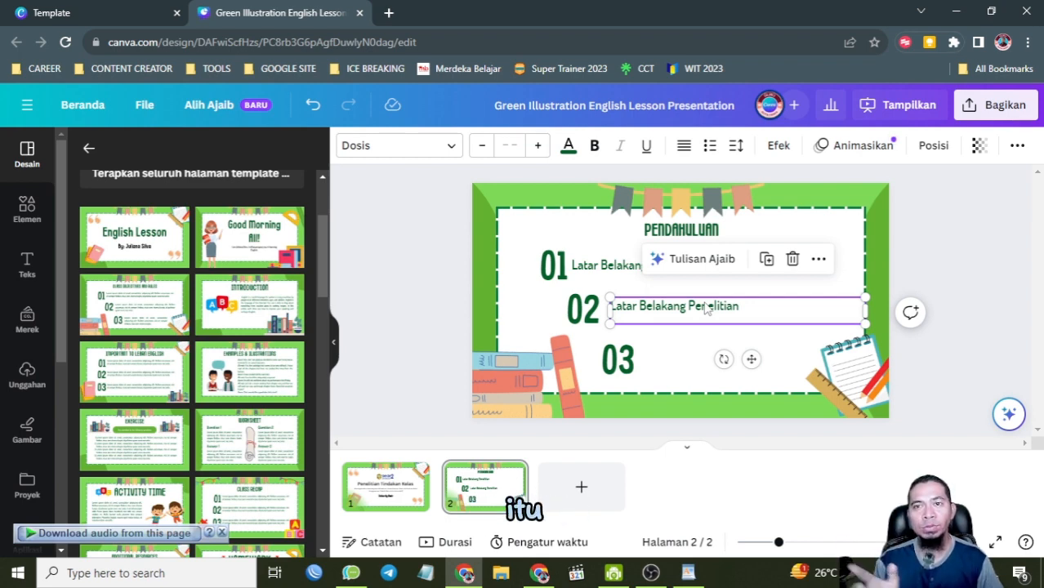
key("ctrl+v")
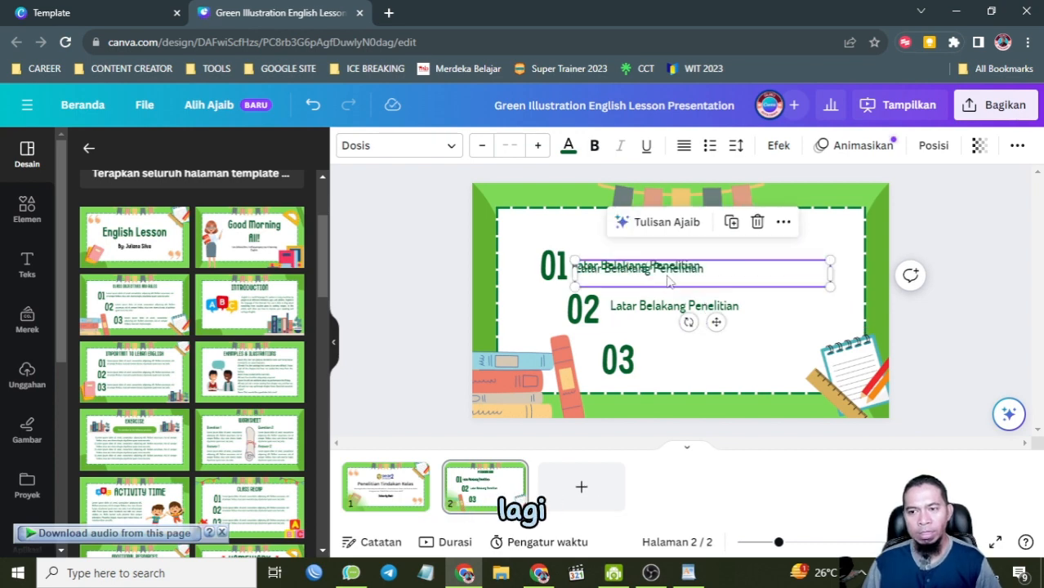
left_click_drag(670, 273, 734, 363)
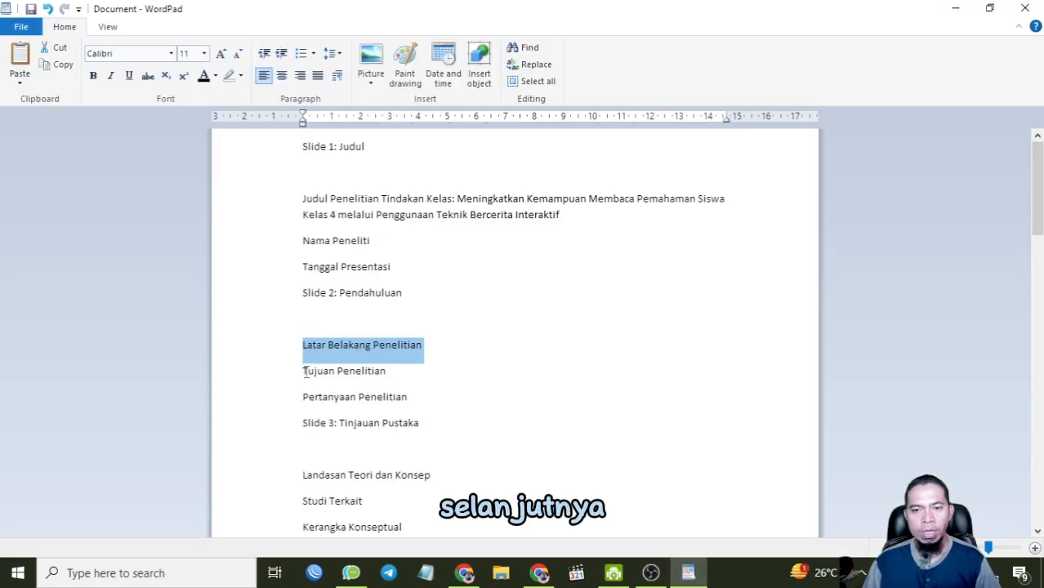
Replace the texts beside 02 and 03 with "Tujuan Penelitian" and "Pertanyaan Penelitian" from the WordPad outline
left_click_drag(305, 372, 399, 368)
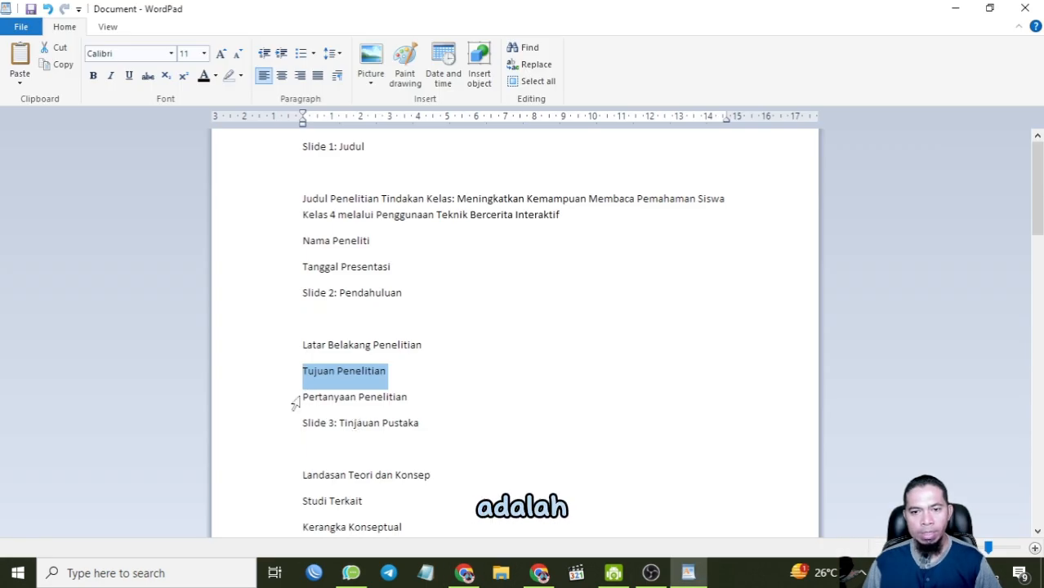
left_click_drag(294, 400, 415, 400)
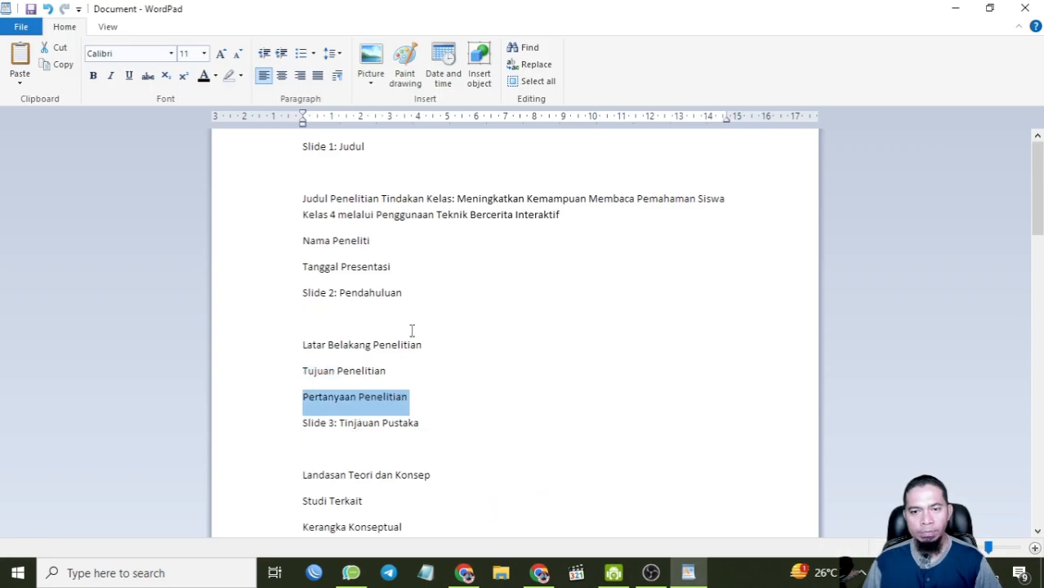
left_click(452, 570)
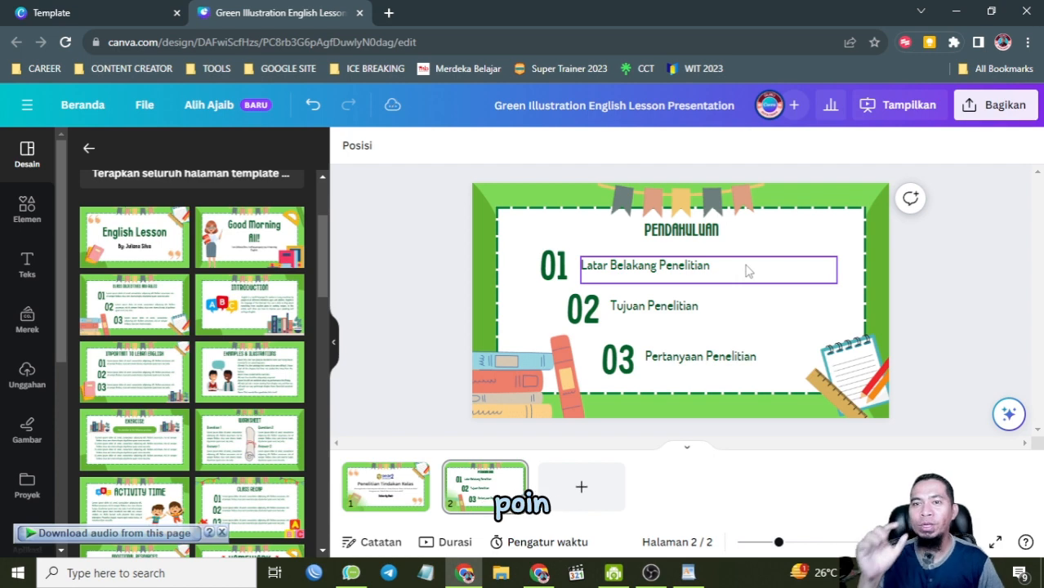
Consult the WordPad outline for Slide 3: Tinjauan Pustaka and duplicate the Pendahuluan page in Canva
left_click(684, 232)
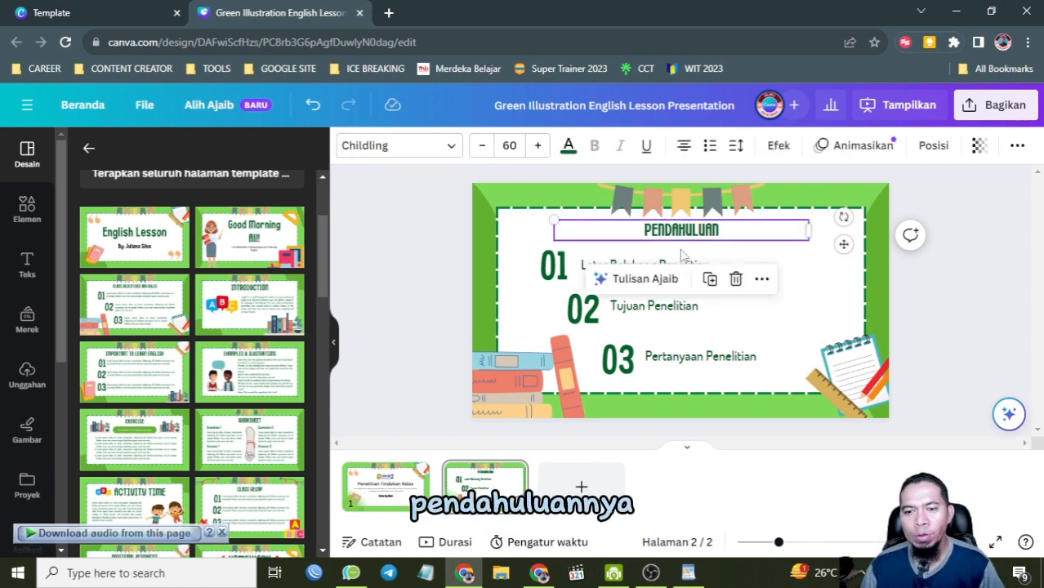
left_click(688, 573)
scroll(400, 408, "down", 3)
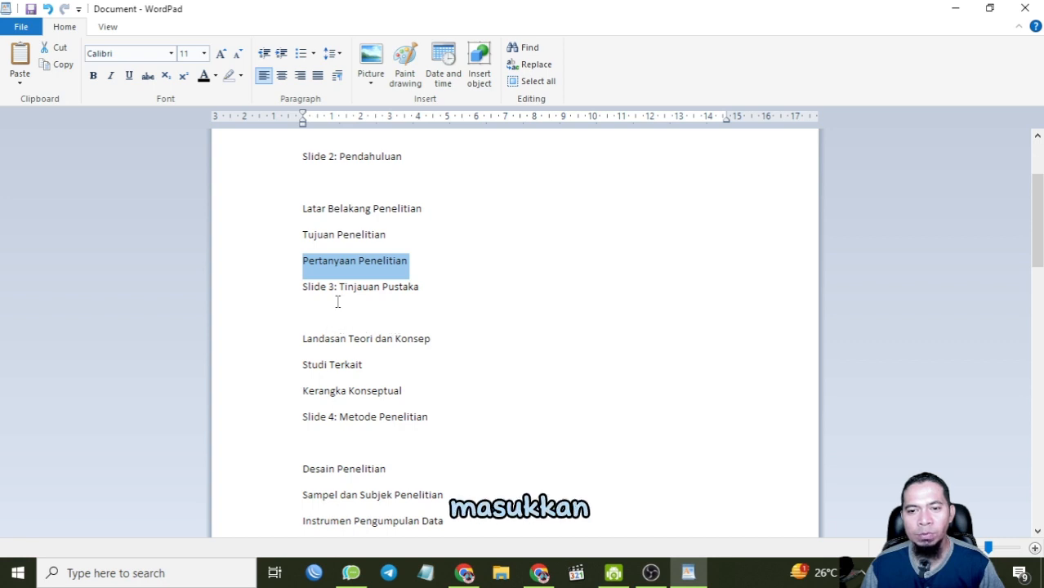
left_click(314, 338)
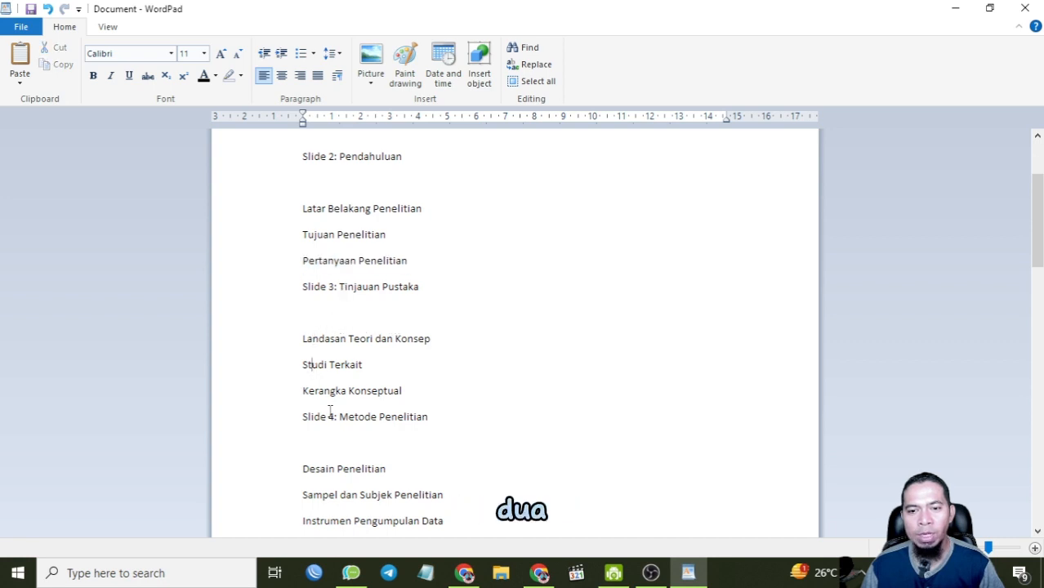
left_click(464, 573)
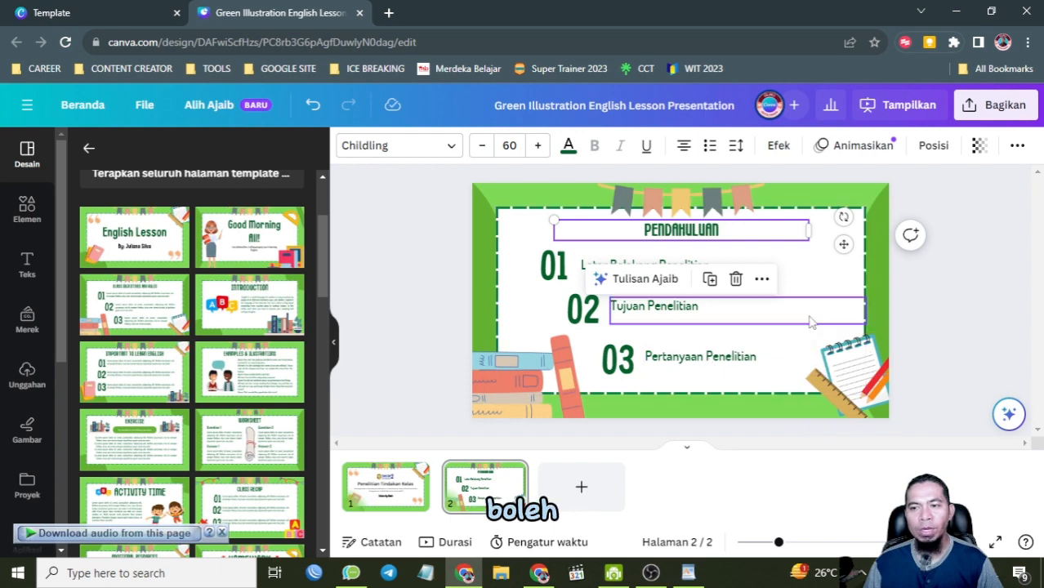
left_click(480, 494)
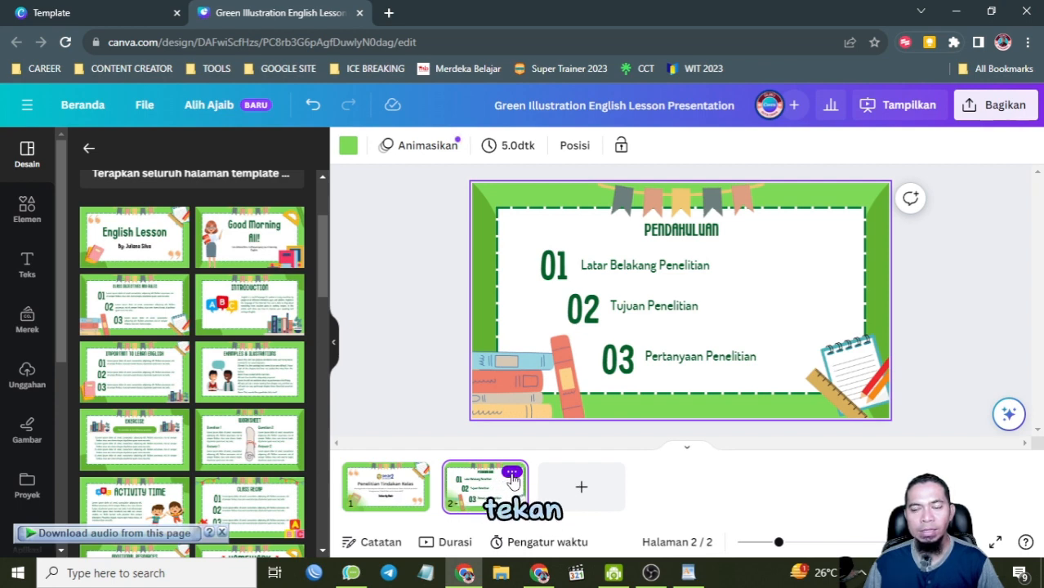
left_click(512, 475)
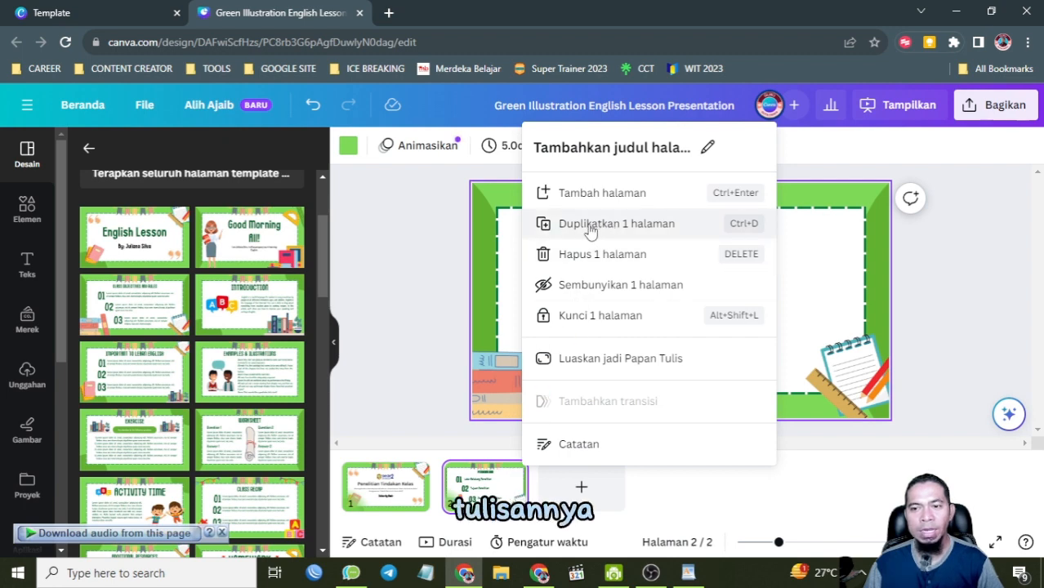
left_click(996, 280)
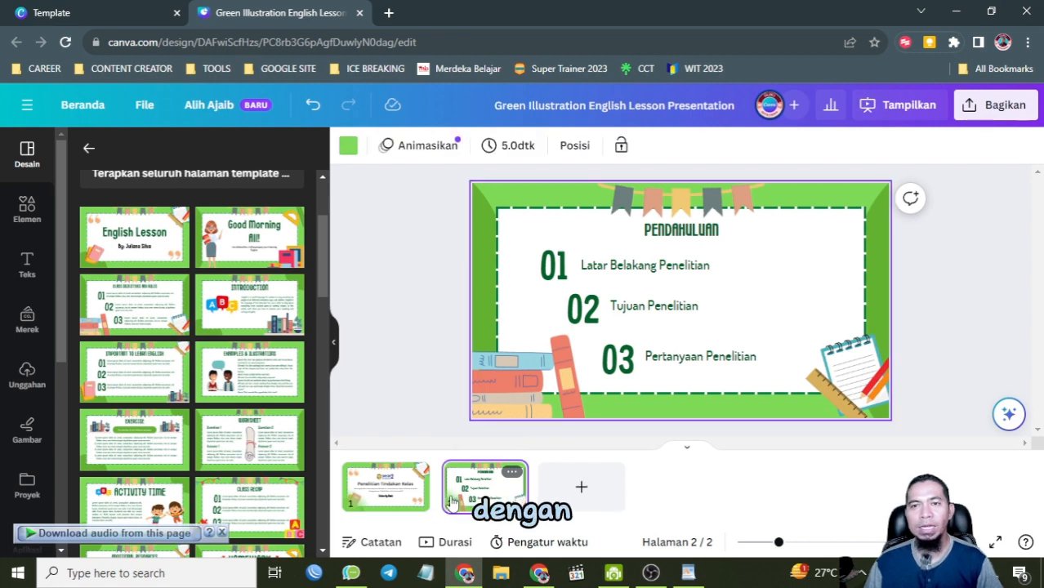
key("ctrl+d")
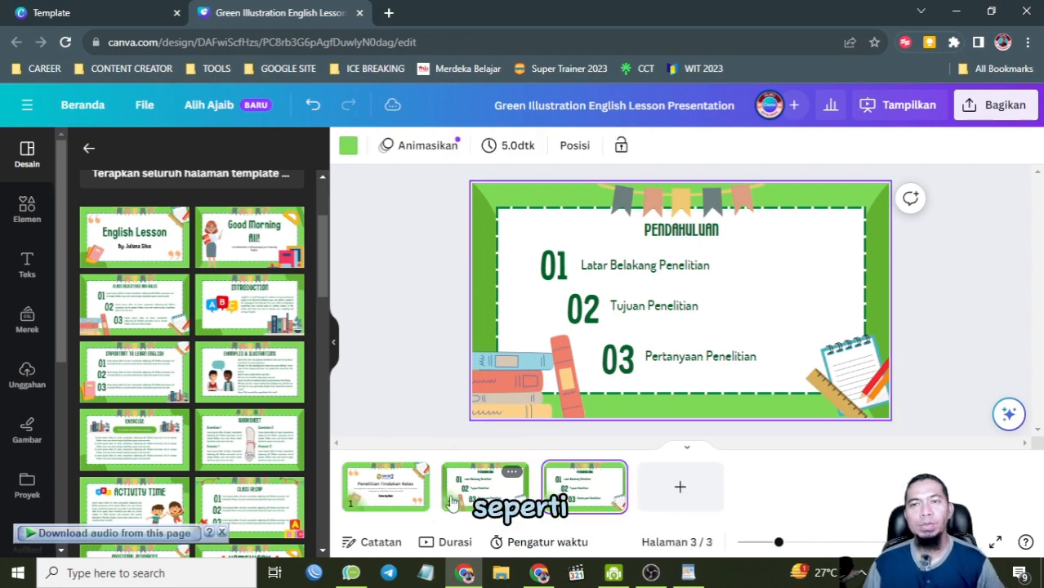
Replace the heading on the duplicated Pendahuluan page with "TINJAUAN PUSTAKA", following Slide 3 of the WordPad outline
left_click(508, 497)
left_click(582, 496)
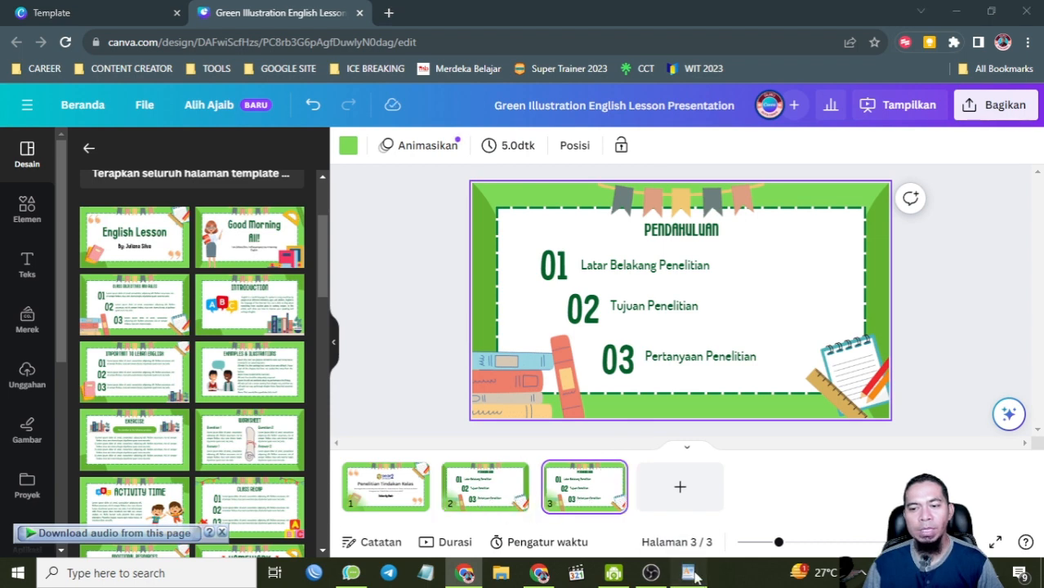
left_click(688, 573)
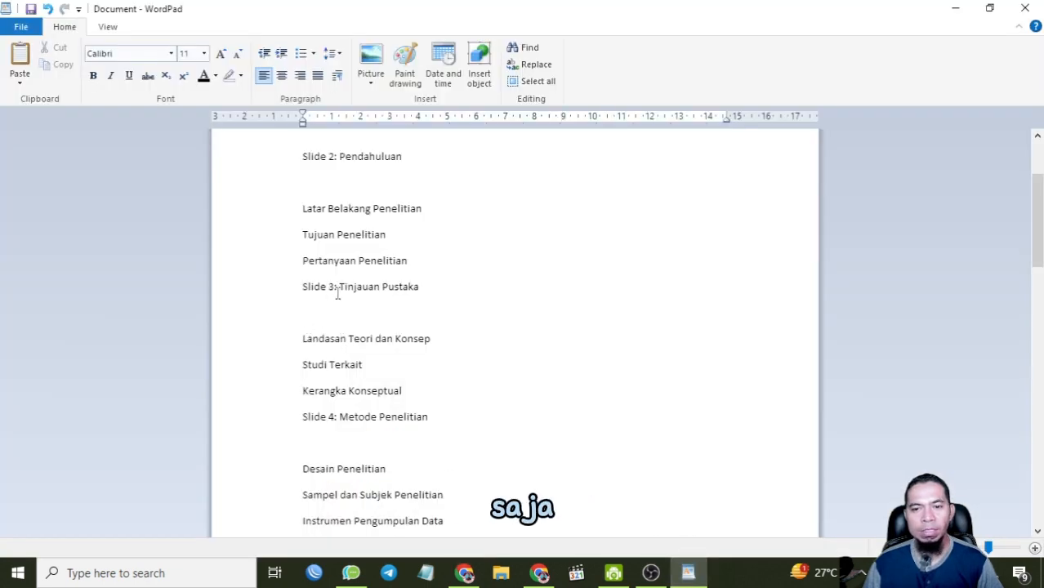
left_click_drag(347, 289, 432, 295)
key("alt+Tab")
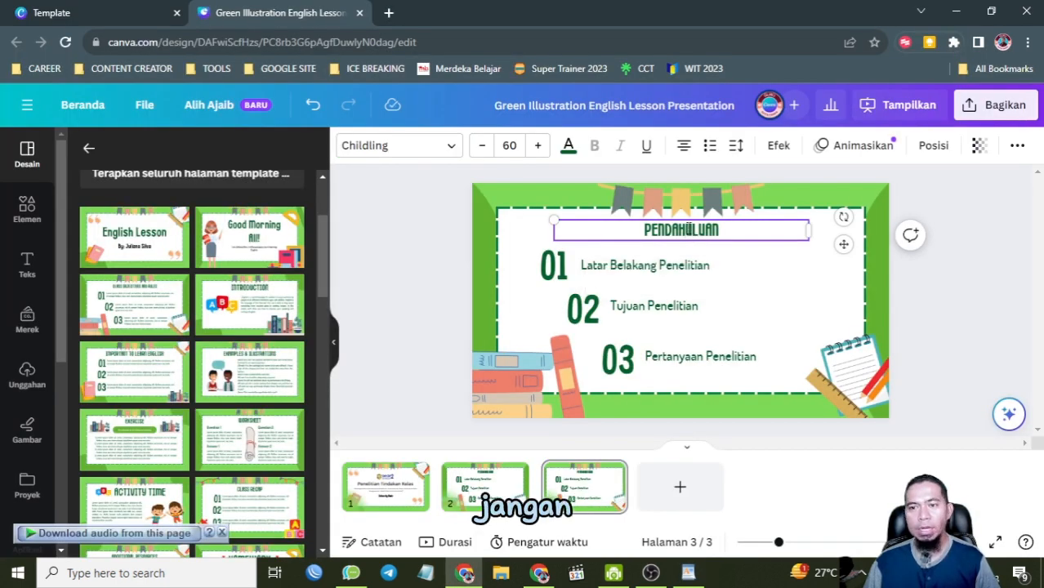
double_click(689, 230)
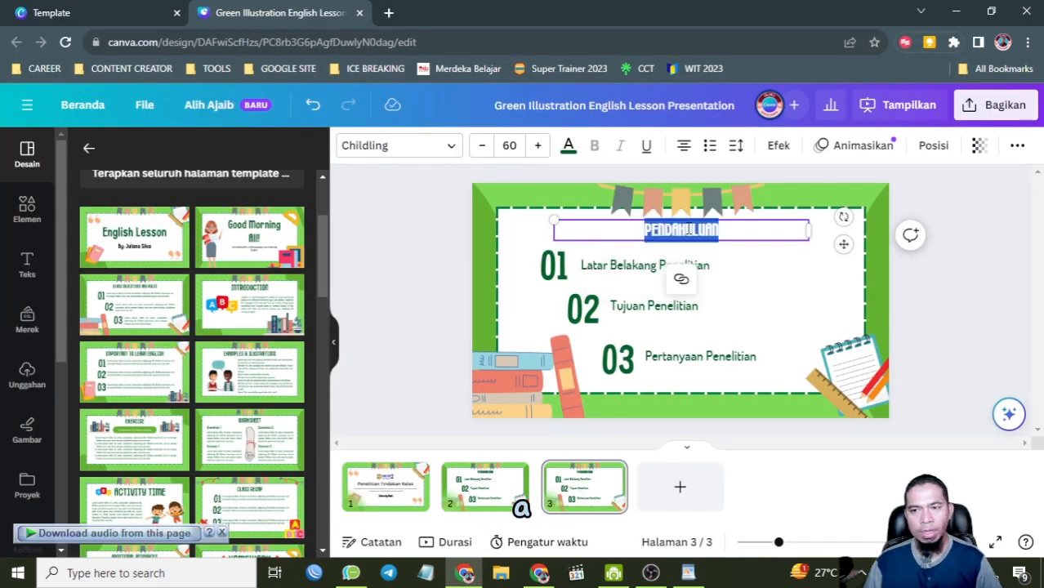
type("TINJAUAN PUSTAKA")
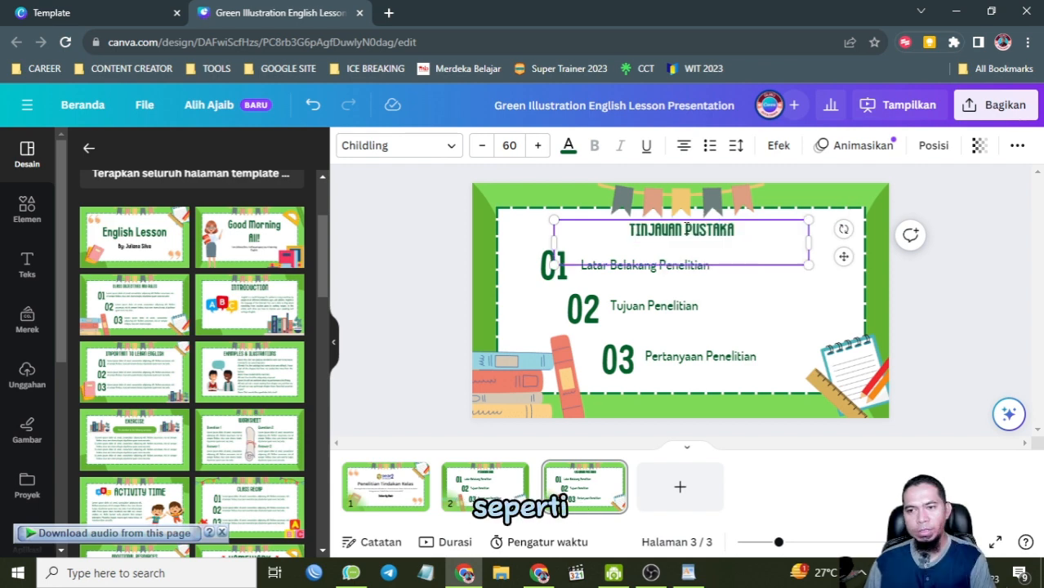
Copy "Landasan Teori dan Konsep" from the WordPad outline and replace the text beside number 01 on page 3 with it
key("alt+Tab")
left_click_drag(305, 339, 431, 341)
key("ctrl+c")
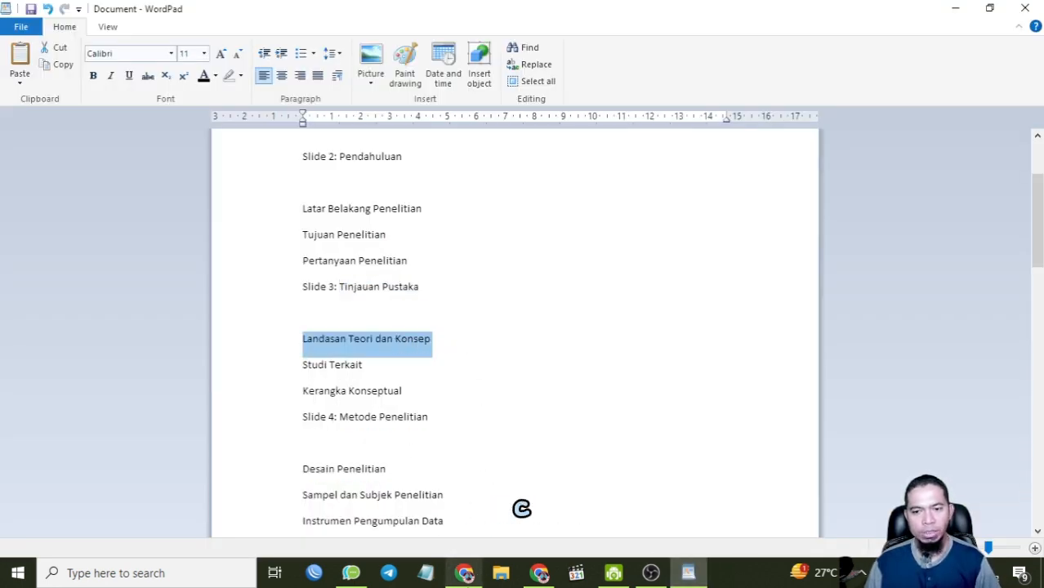
key("alt+Tab")
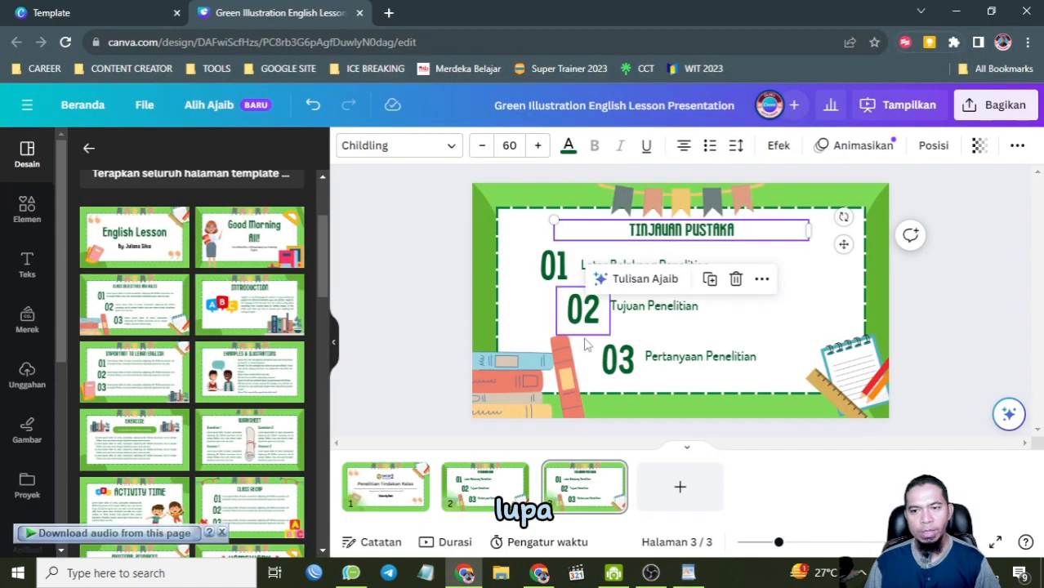
left_click(580, 263)
key("ctrl+a")
key("ctrl+v")
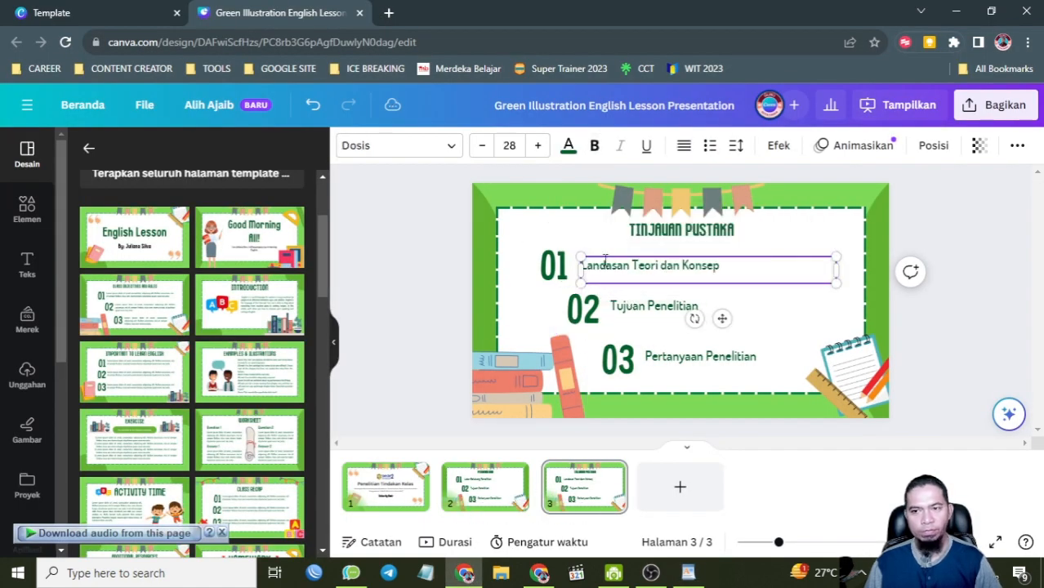
Replace the texts beside 02 and 03 on page 3 with "Studi Terkait" and "Kerangka Konseptual" from the WordPad outline
key("alt+Tab")
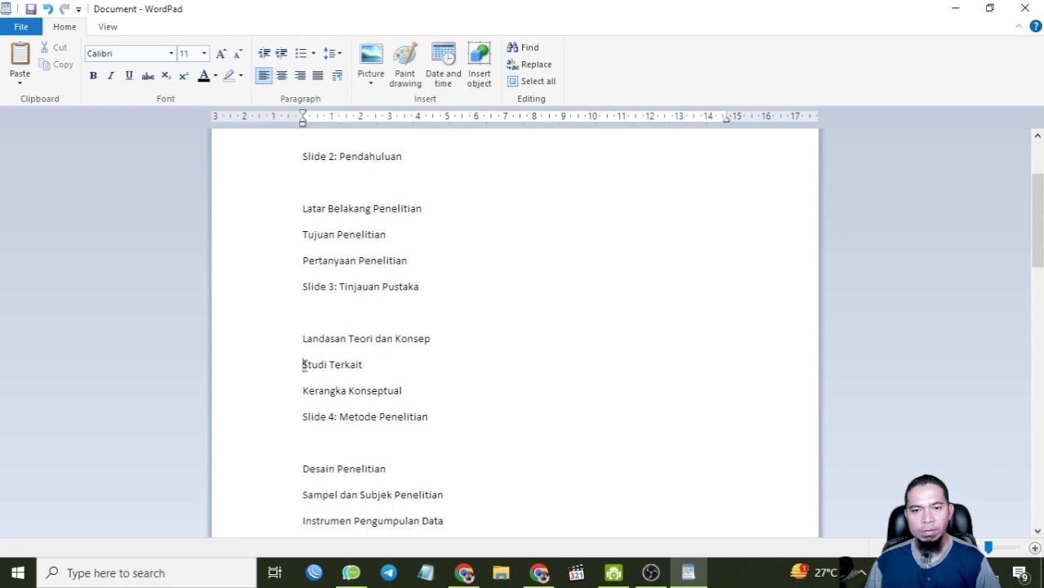
left_click_drag(303, 365, 419, 381)
left_click(304, 390)
left_click_drag(304, 391, 402, 392)
key("ctrl+c")
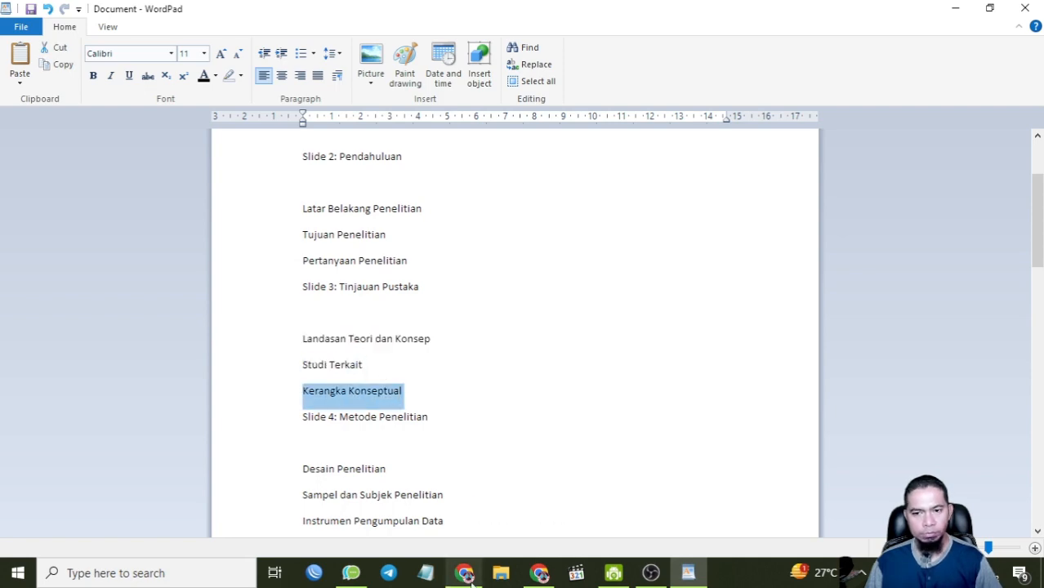
key("alt+Tab")
key("ctrl+v")
key("alt+Tab")
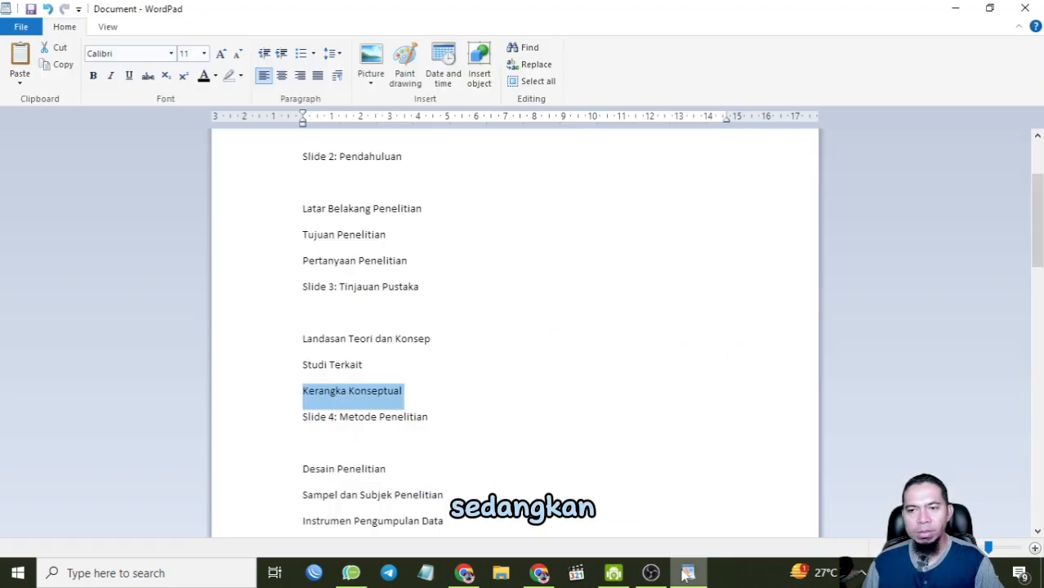
Review the remaining slides of the WordPad outline and compare pages 2 and 3 of the Canva presentation
scroll(397, 436, "down", 5)
scroll(397, 436, "down", 5)
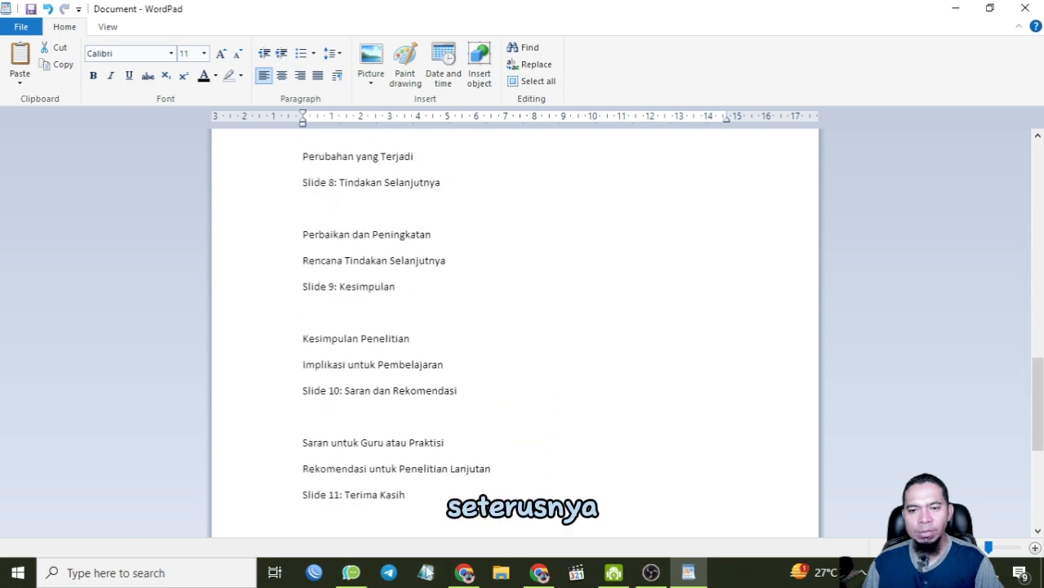
key("alt+Tab")
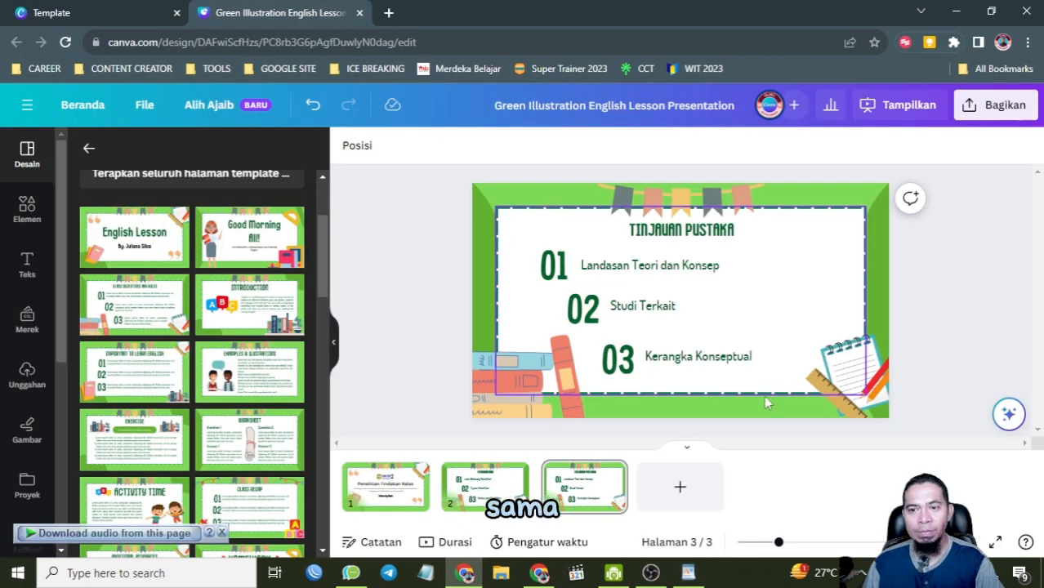
left_click(482, 488)
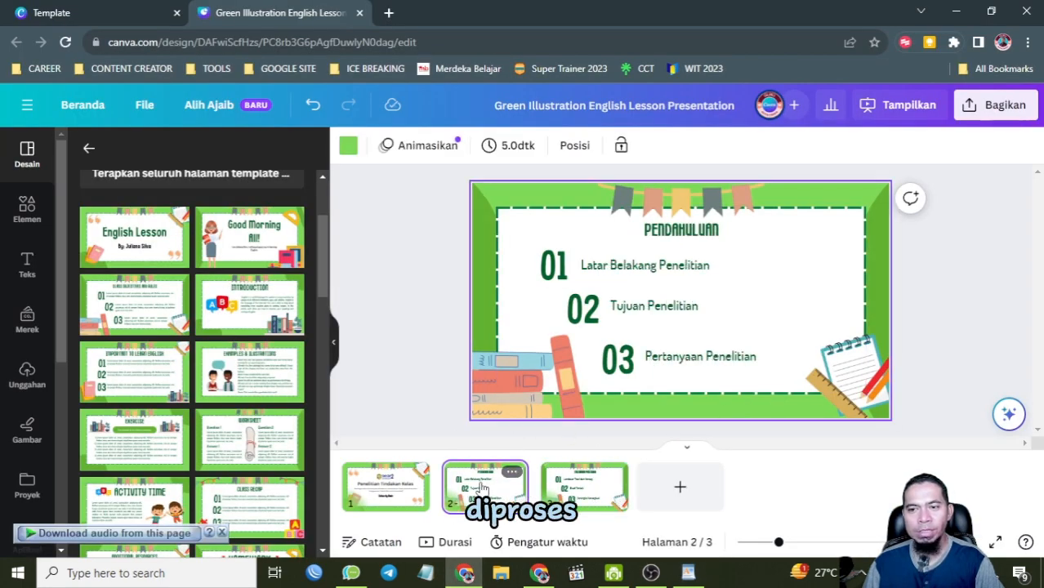
left_click(565, 499)
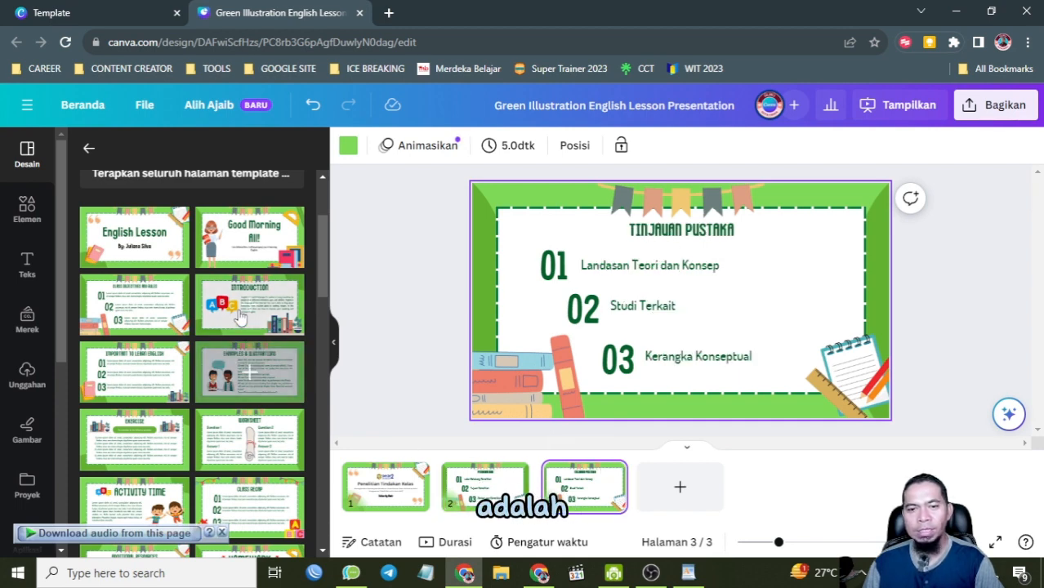
Find the "Thank You" page among the template's layouts and add it as a new page at the end of the presentation
scroll(240, 315, "down", 2)
scroll(239, 315, "up", 1)
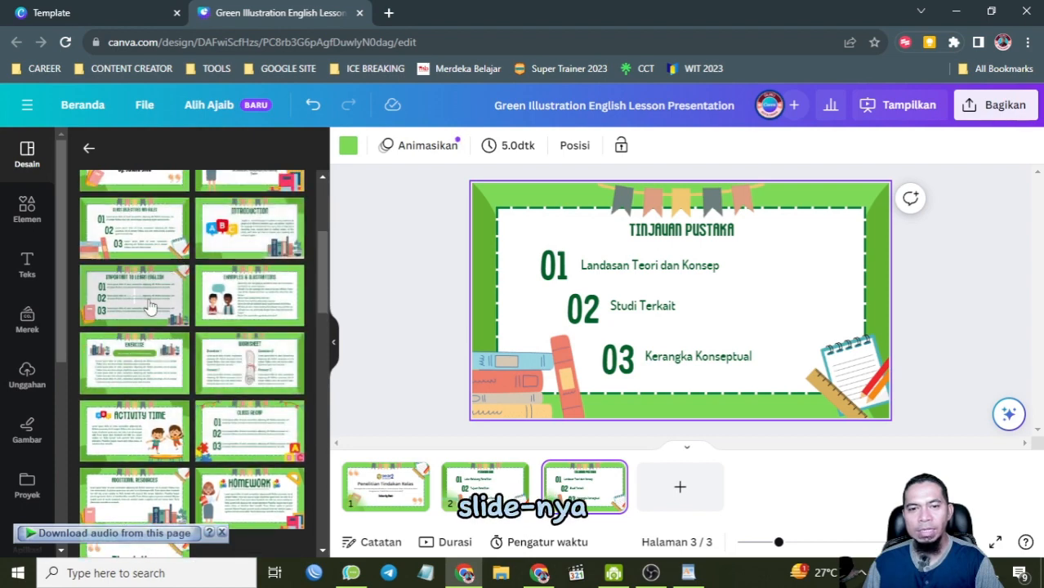
scroll(140, 367, "up", 1)
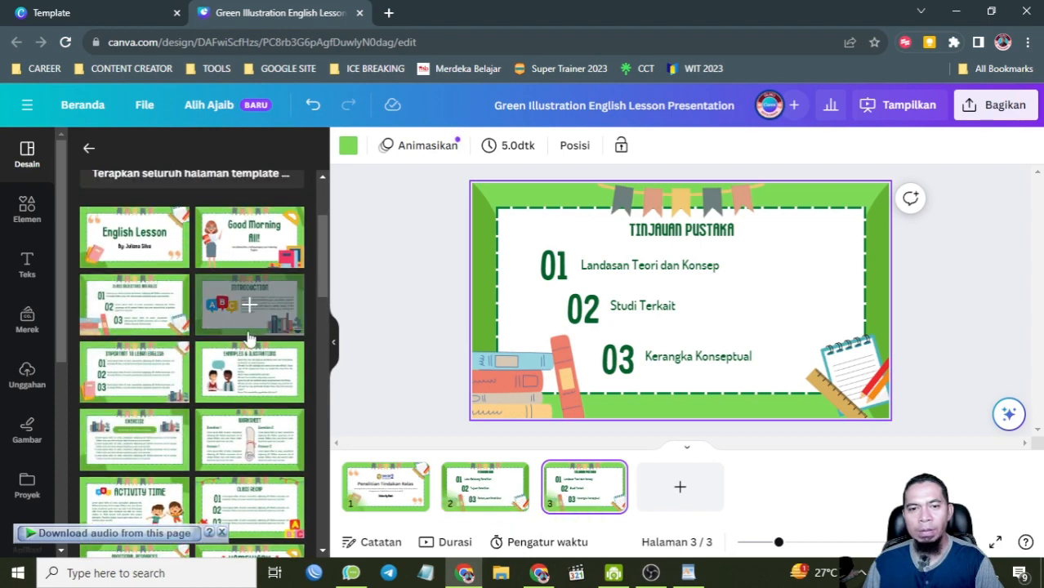
scroll(245, 308, "down", 4)
scroll(177, 288, "up", 2)
scroll(188, 295, "down", 2)
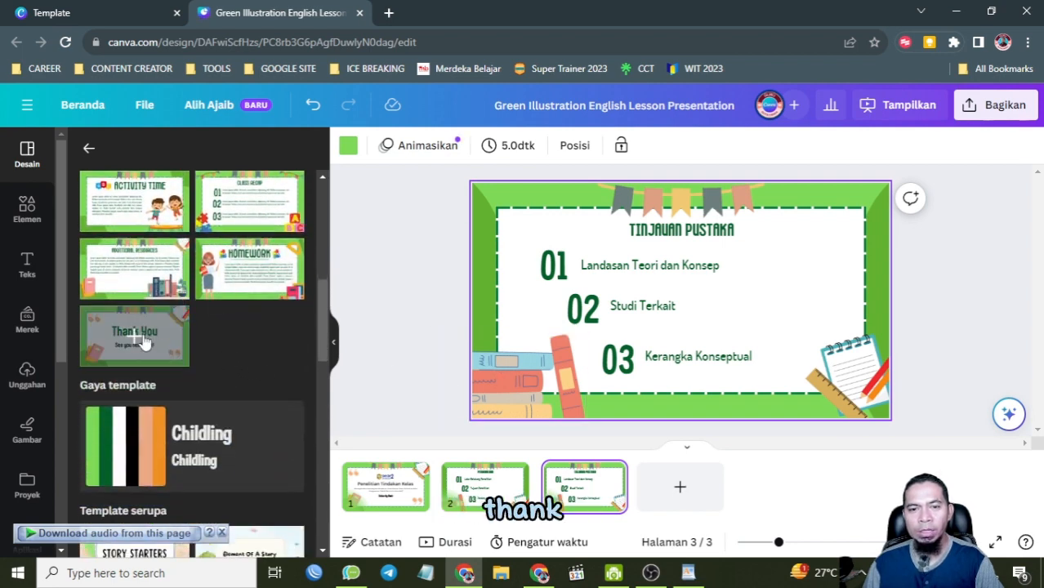
left_click(143, 342)
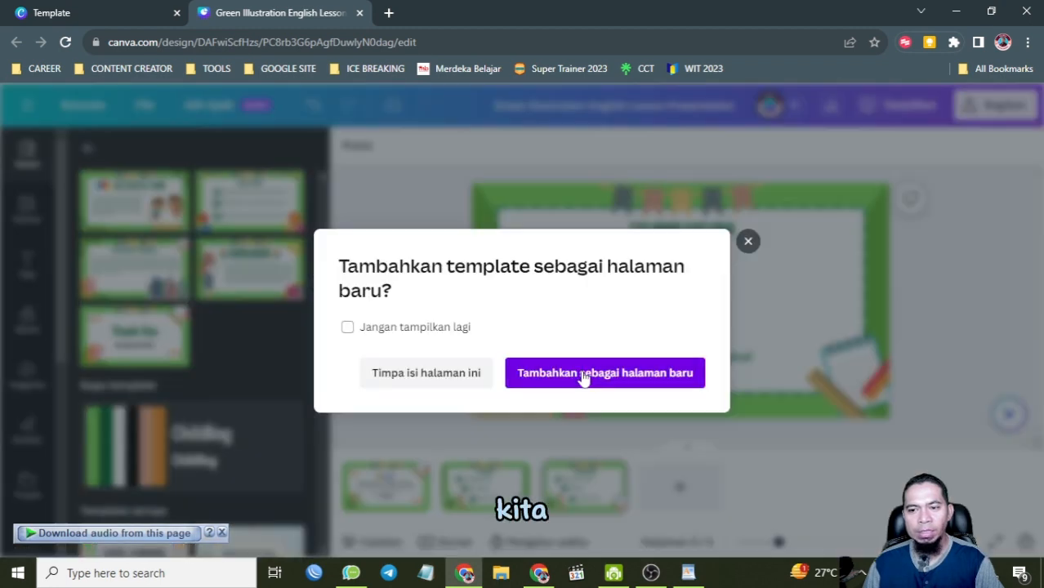
left_click(584, 374)
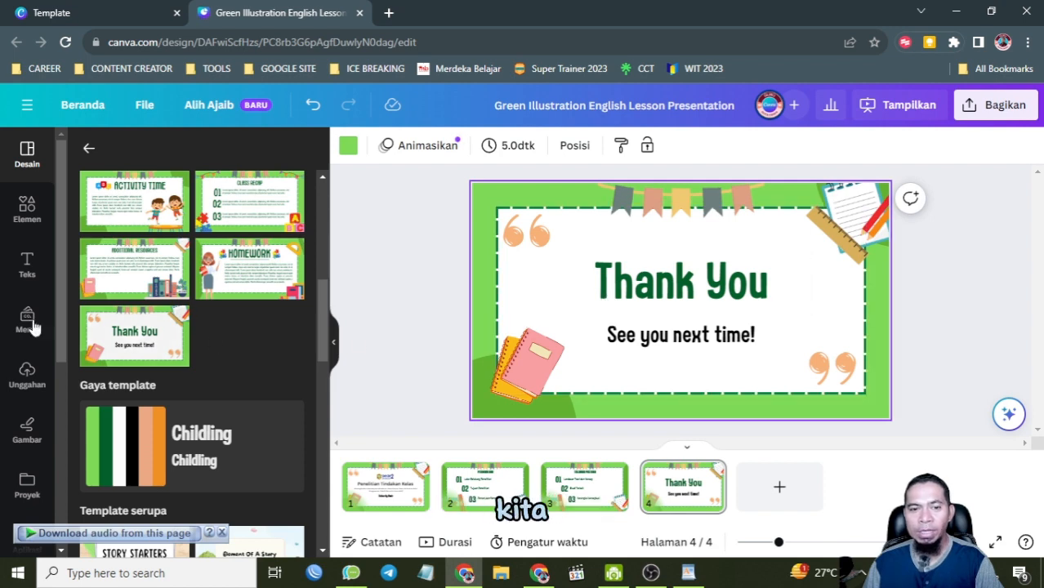
Upload the photo "WhatsApp Image 2023-07-27 at 15.51.26" from the Downloads folder to Canva
left_click(31, 378)
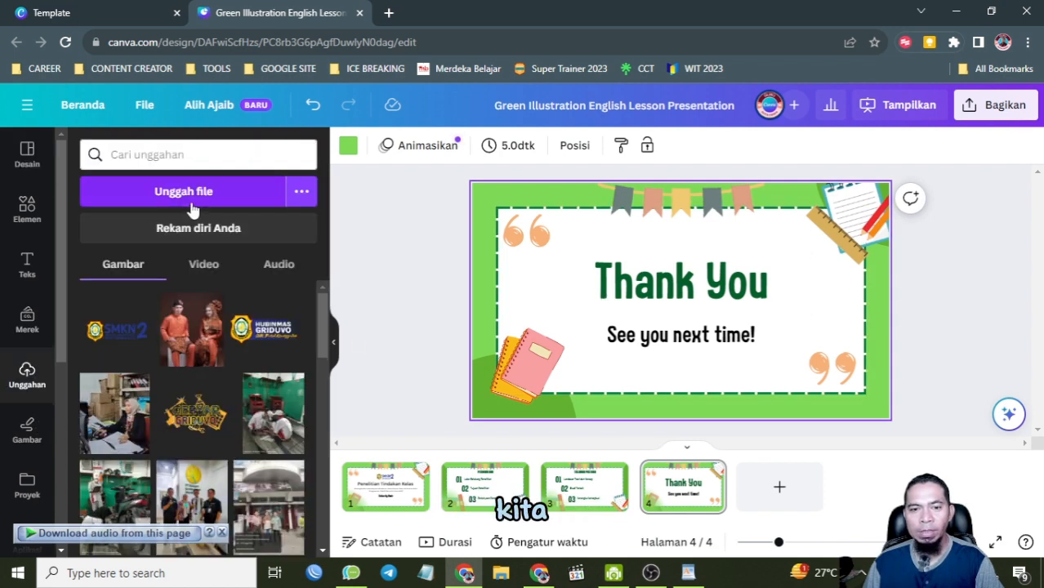
left_click(209, 200)
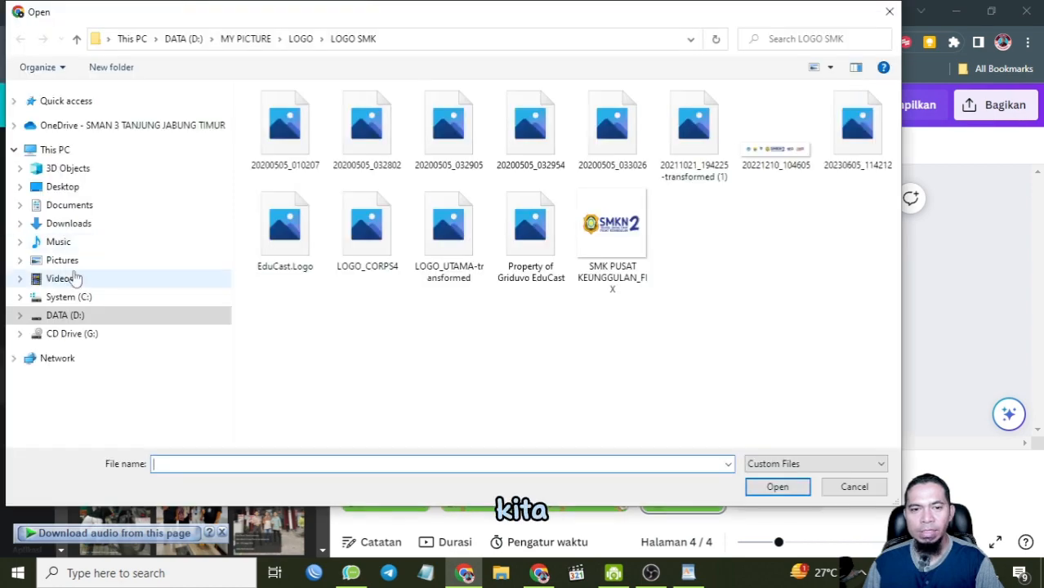
left_click(68, 223)
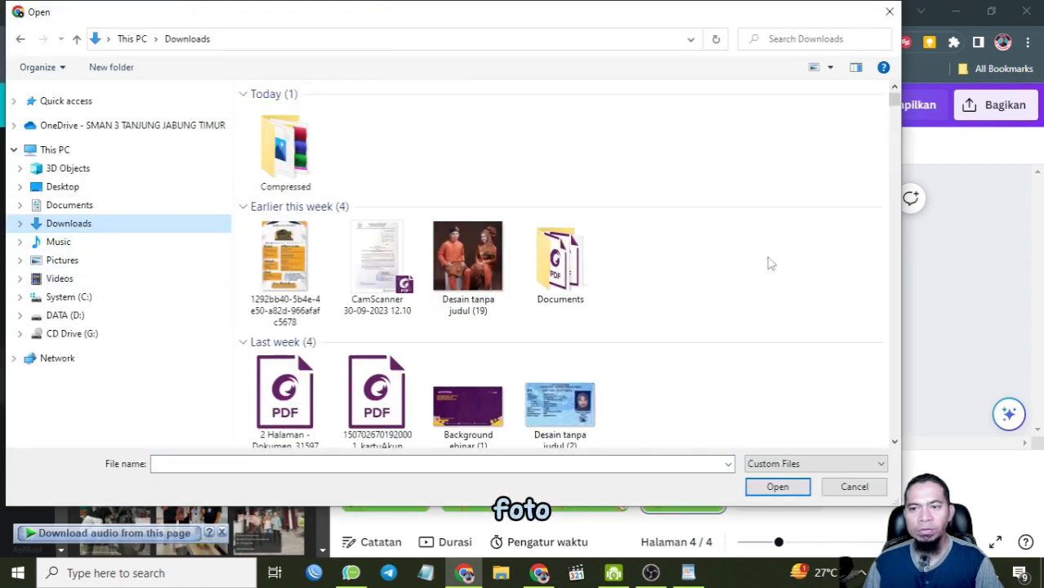
scroll(768, 263, "down", 8)
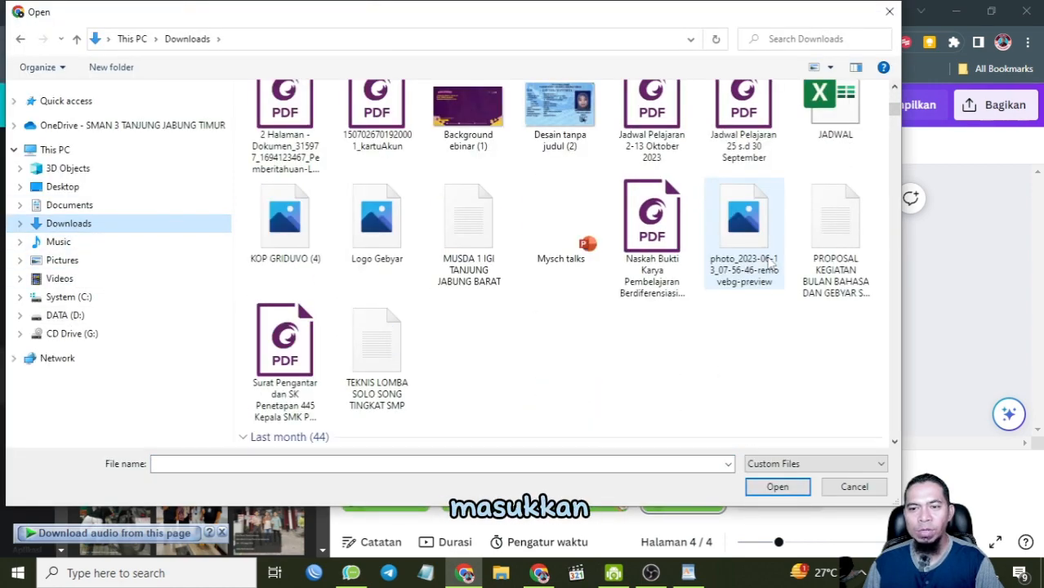
scroll(768, 263, "down", 3)
scroll(768, 263, "down", 5)
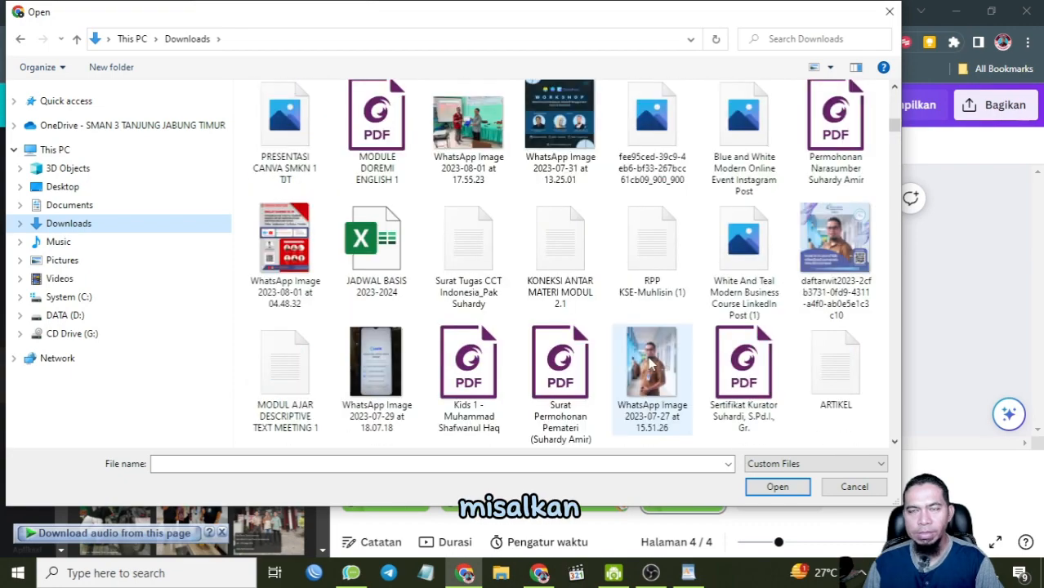
left_click(651, 363)
left_click(777, 487)
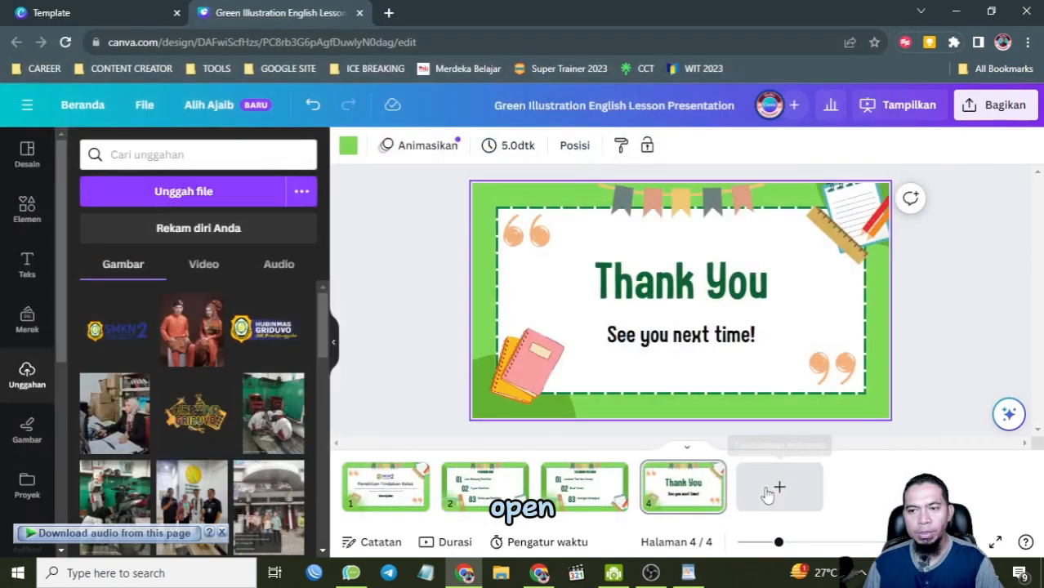
Place the uploaded photo on the right side of the Thank You page and remove its background
left_click_drag(668, 234, 792, 237)
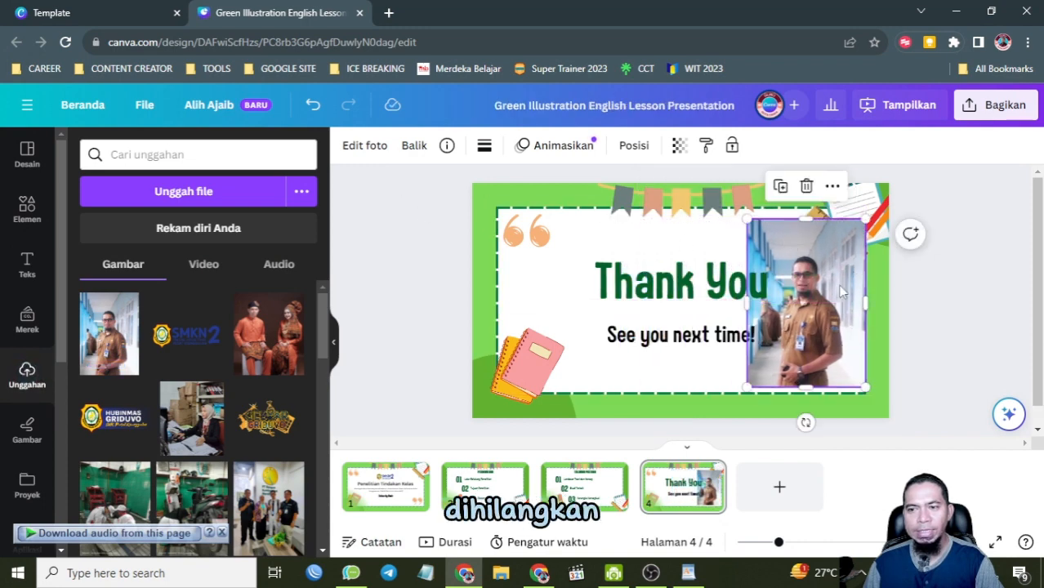
left_click(369, 150)
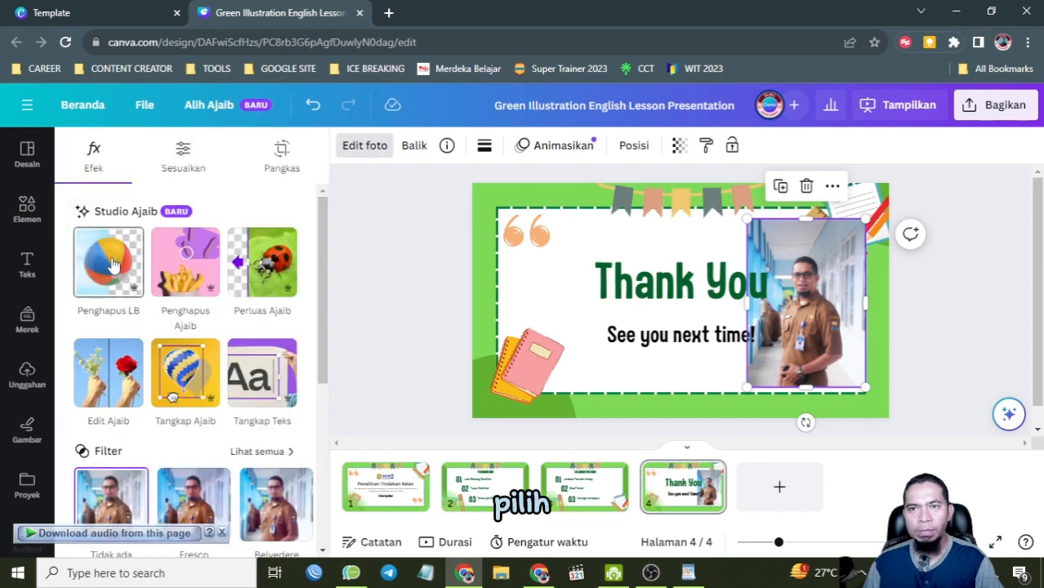
left_click(112, 264)
Shift both text lines on the Thank You page to the left, then reposition and resize the cut-out photo beside them
left_click(670, 286)
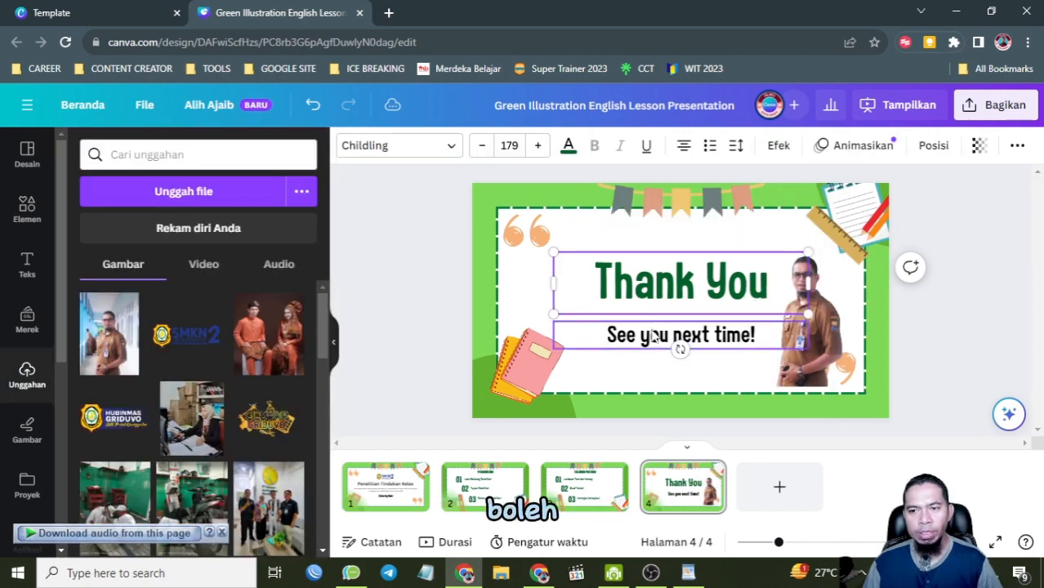
left_click(654, 335, "shift")
left_click_drag(655, 335, 620, 336)
left_click_drag(808, 327, 773, 335)
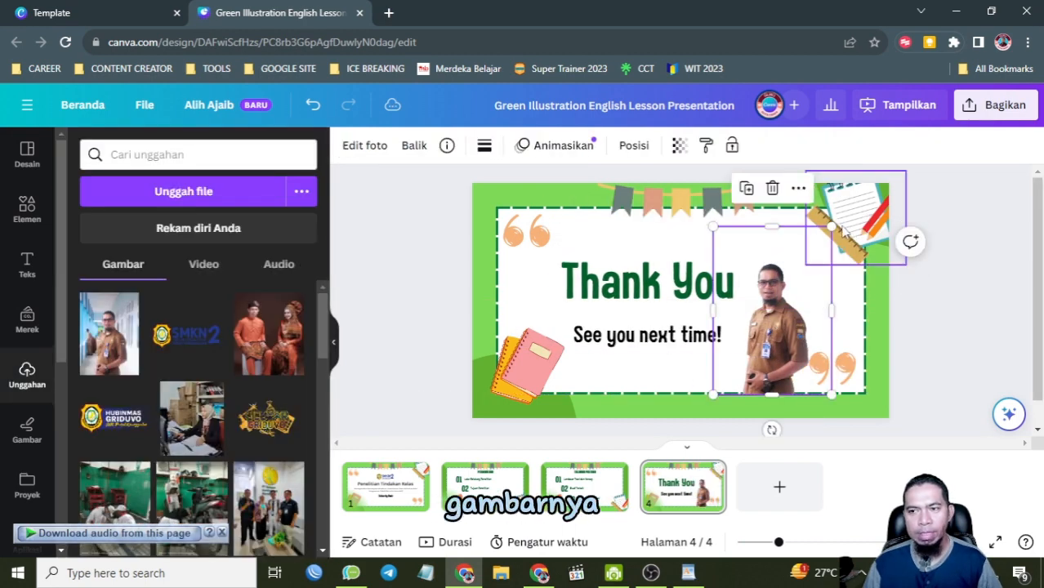
left_click_drag(832, 226, 867, 394)
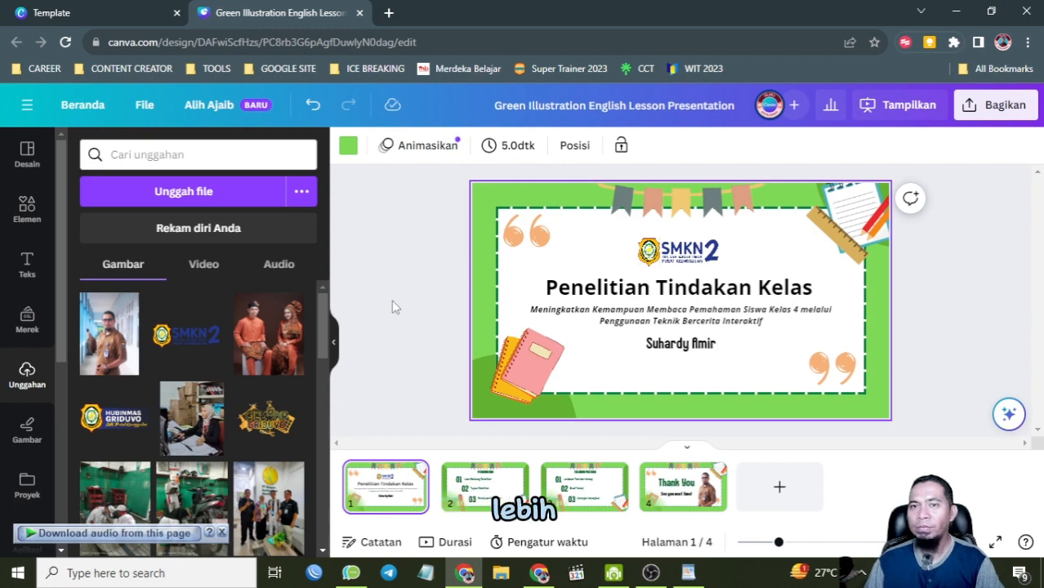
Try the Elegan and Asyik page animations on the title page and settle on the Pesta animation
left_click(418, 150)
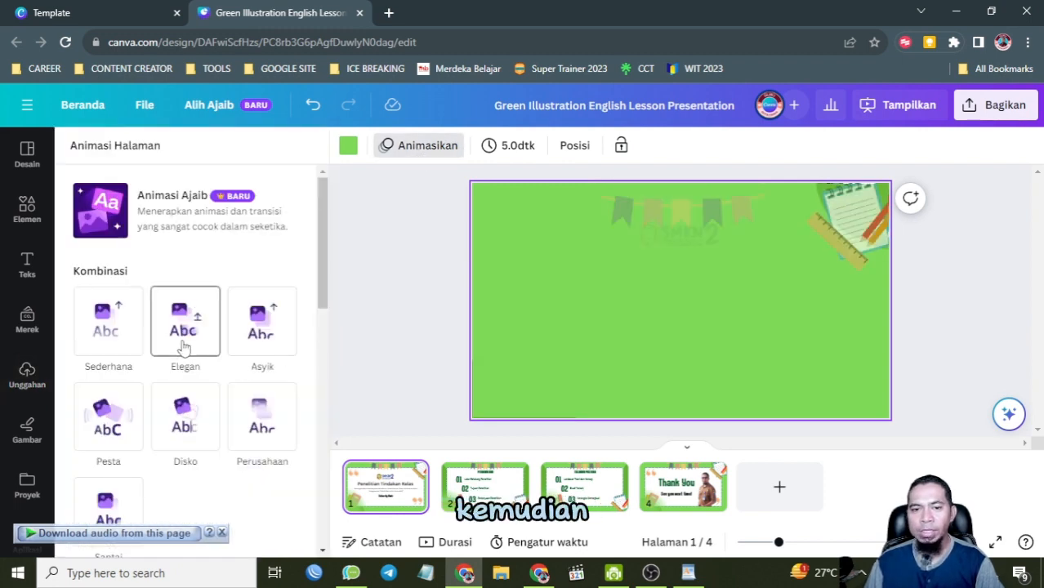
left_click(184, 338)
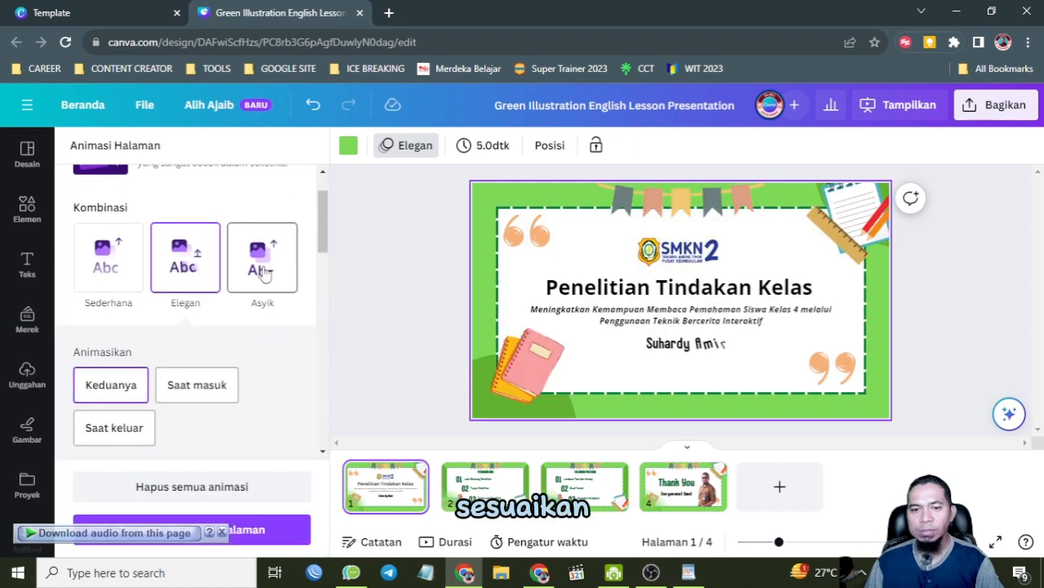
left_click(261, 269)
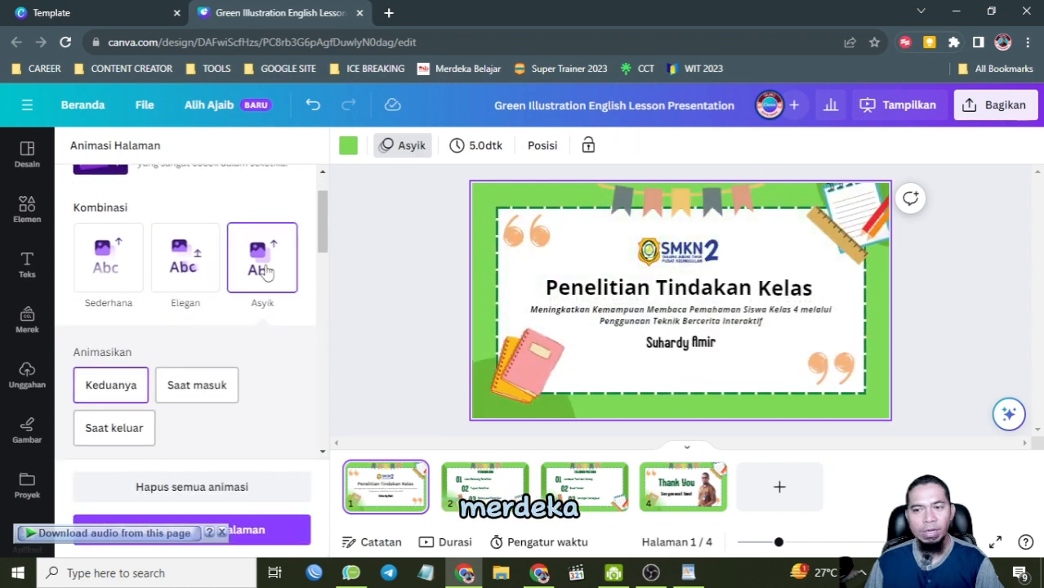
scroll(266, 271, "down", 3)
left_click(114, 306)
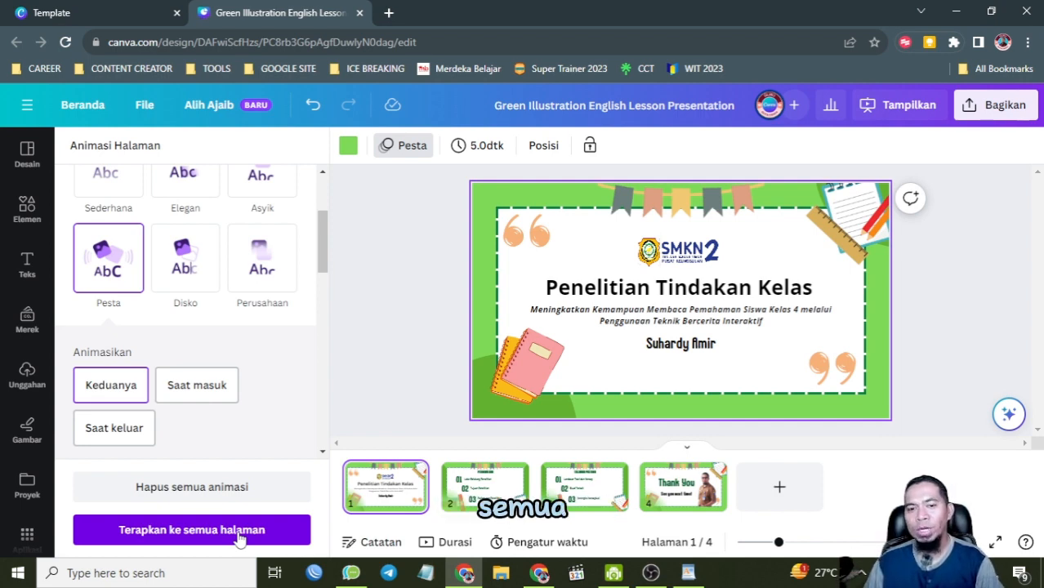
Apply the Pesta page animation to all pages and check it on the other pages
left_click(169, 540)
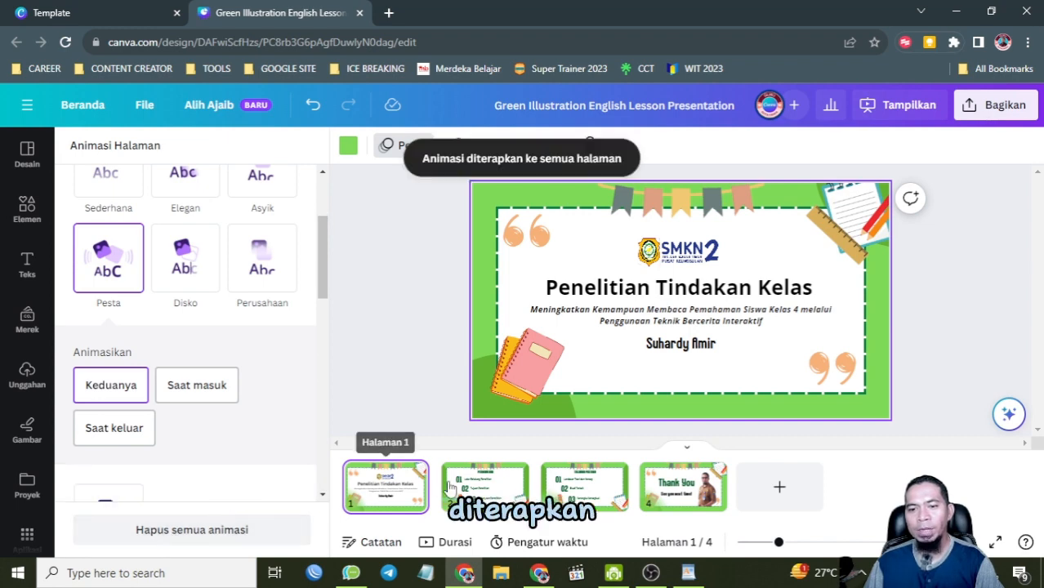
left_click(462, 488)
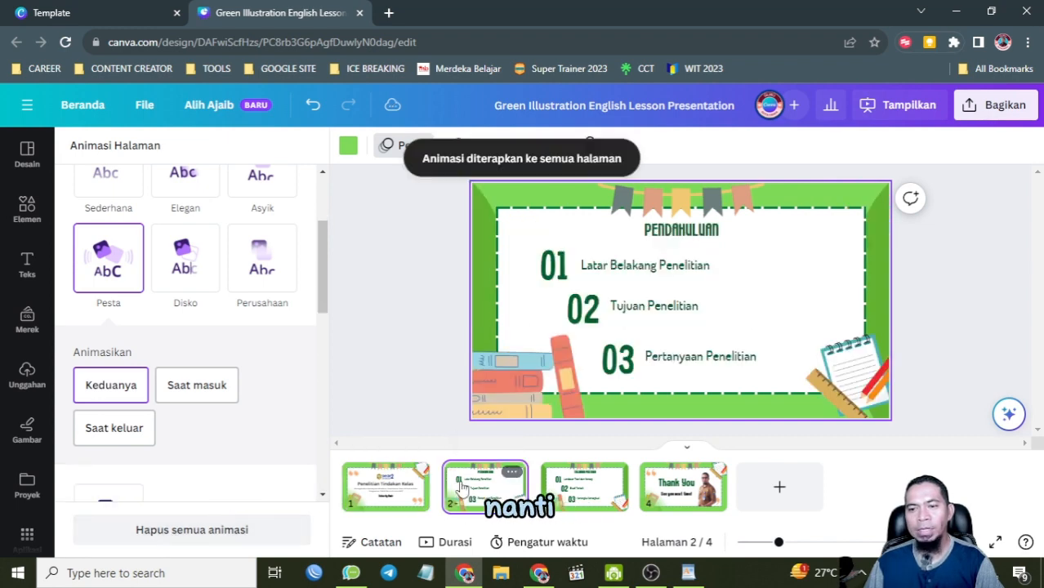
left_click(409, 474)
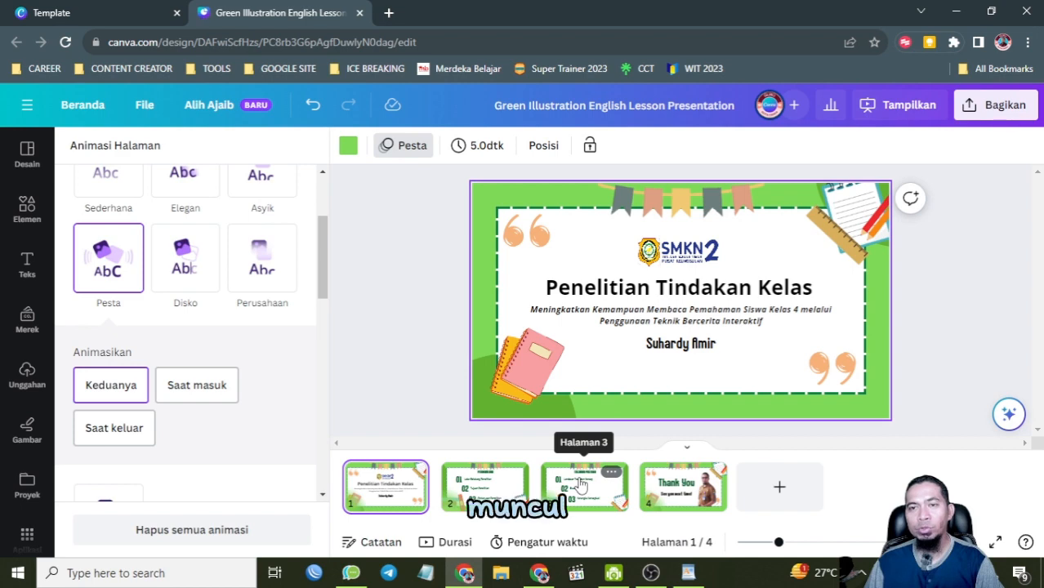
left_click(683, 486)
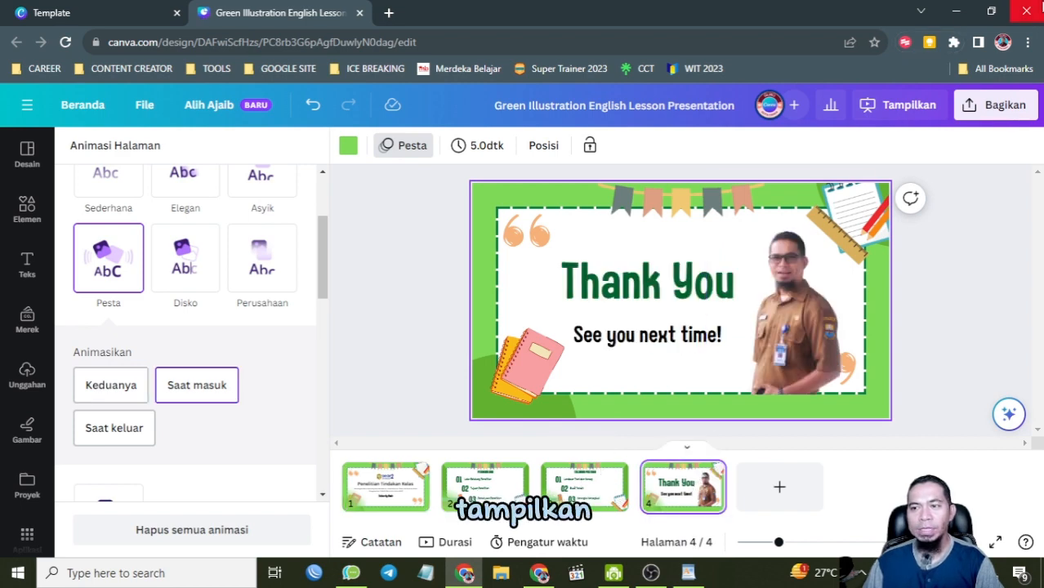
Present the design in full screen, go back to the title page, play through to the Thank You page, and exit
left_click(886, 115)
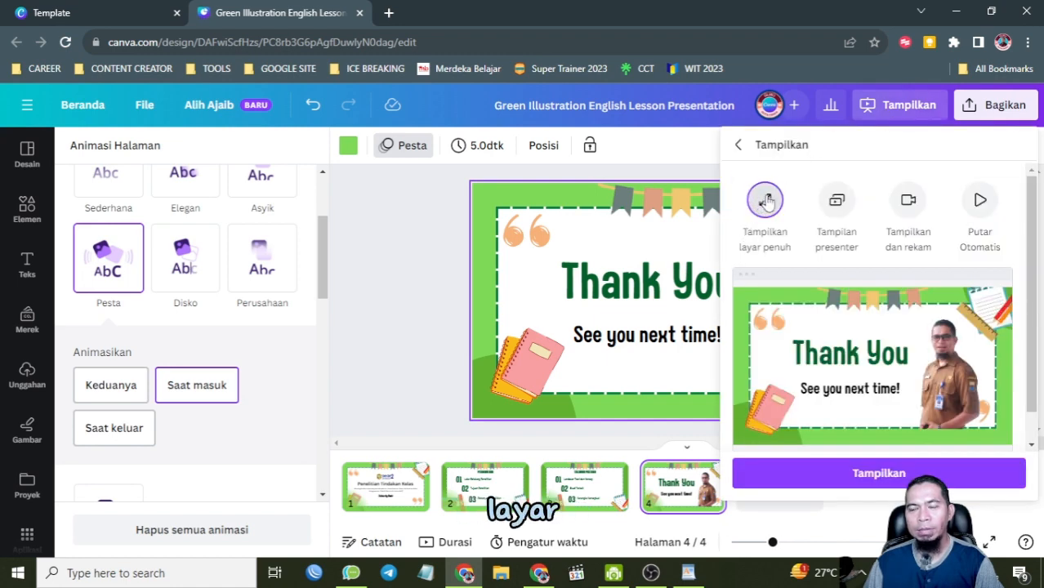
left_click(870, 476)
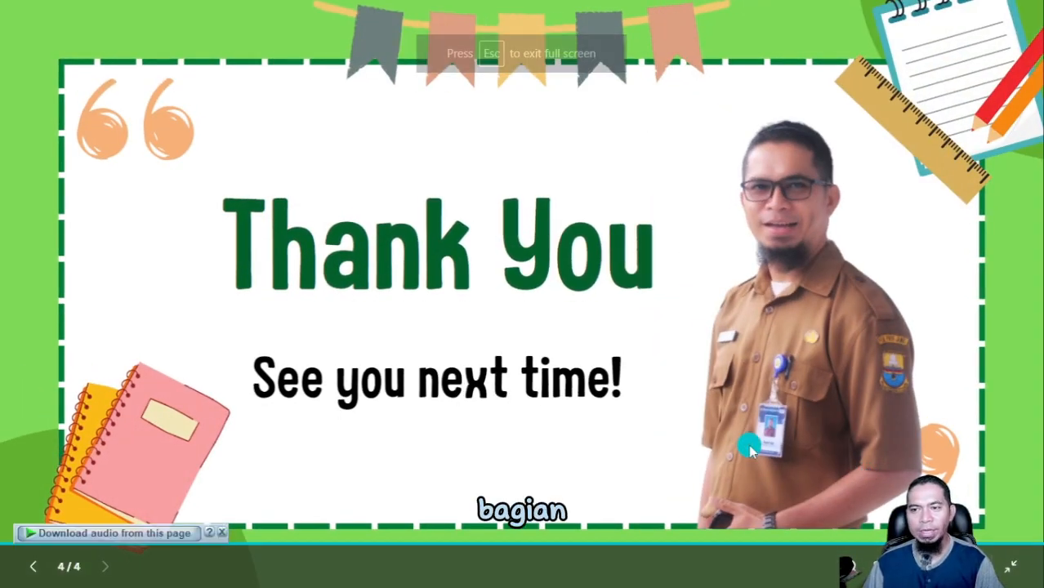
key("Left")
key("Left")
key("Left")
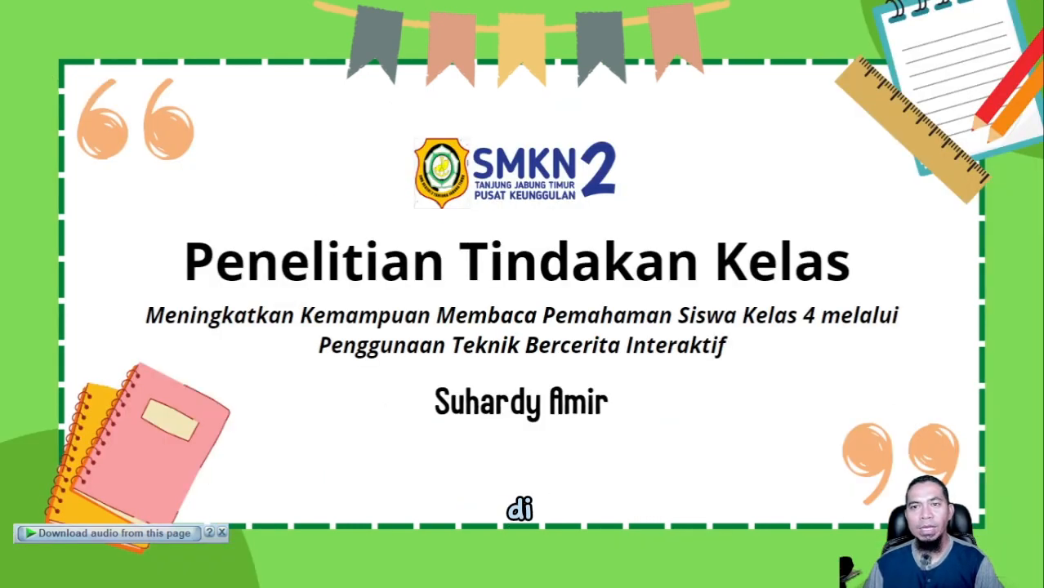
key("Right")
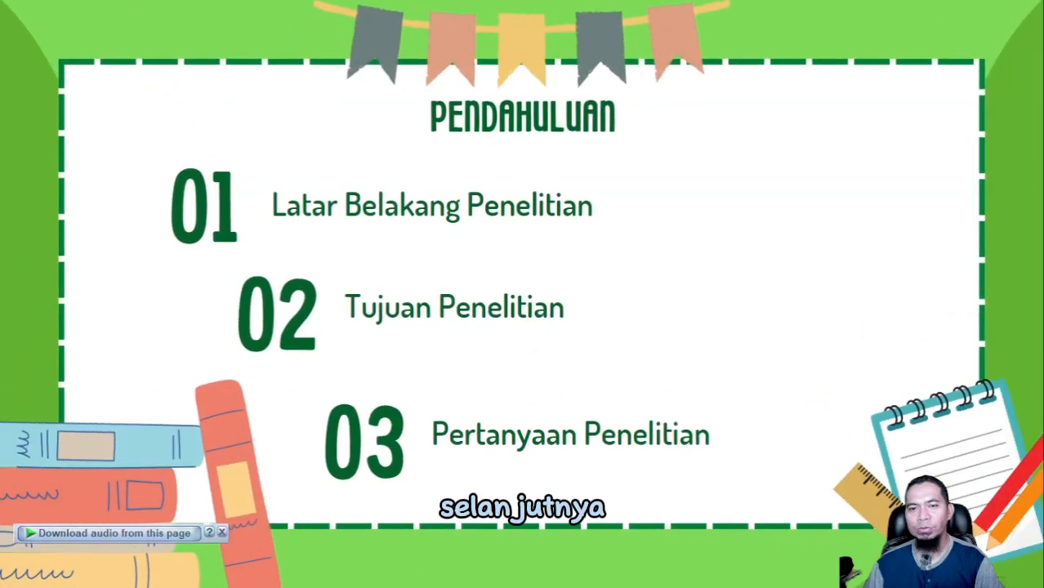
key("Right")
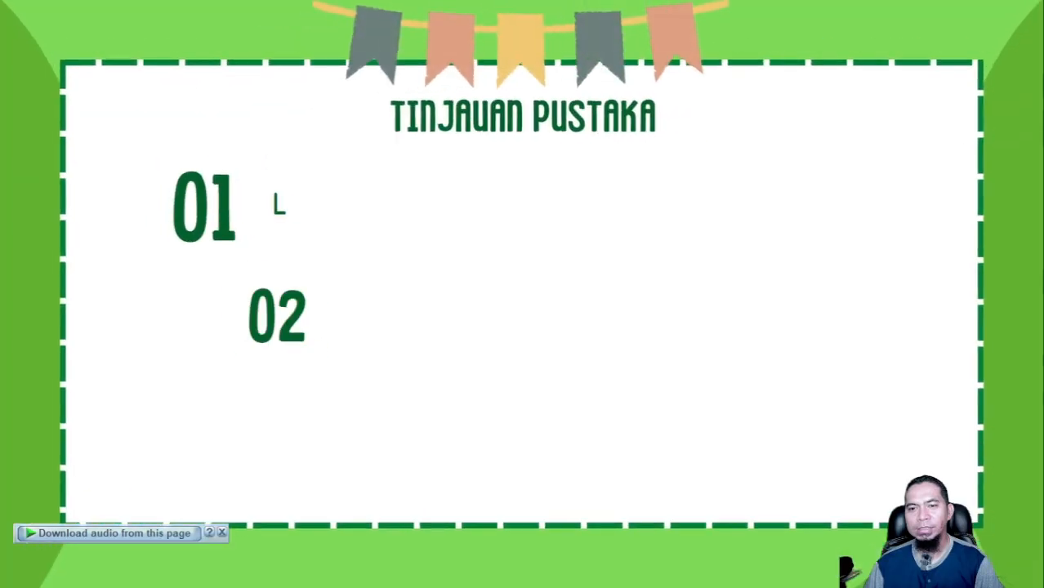
key("Right")
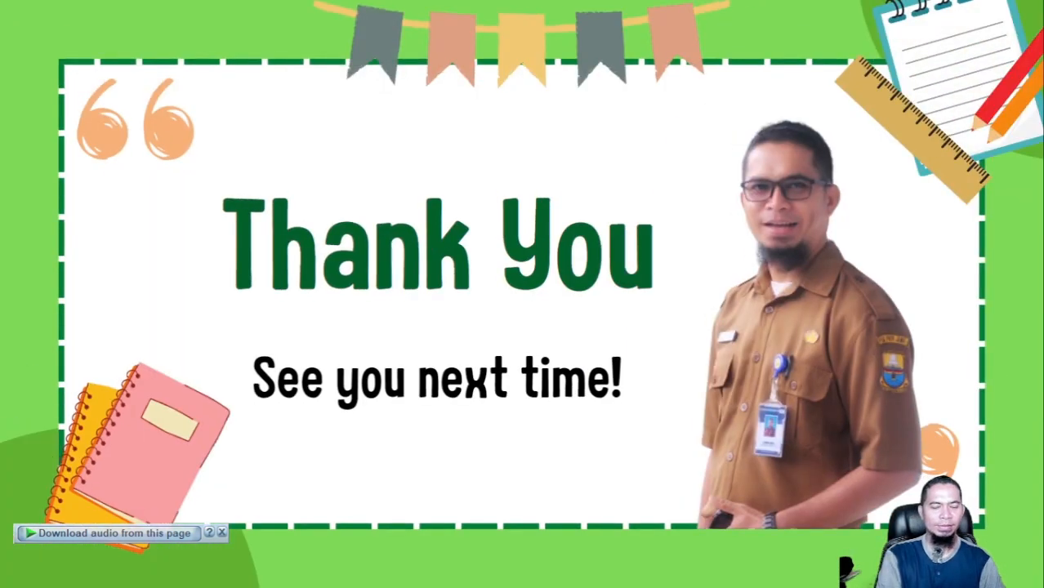
key("Escape")
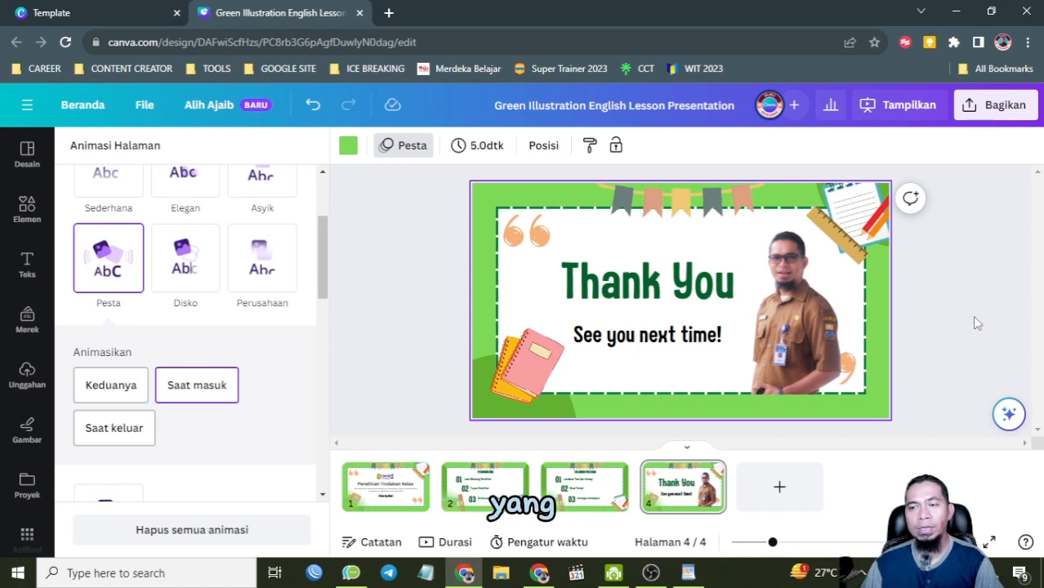
Download all four pages of the design as a Microsoft PowerPoint document
left_click(989, 112)
scroll(799, 473, "down", 3)
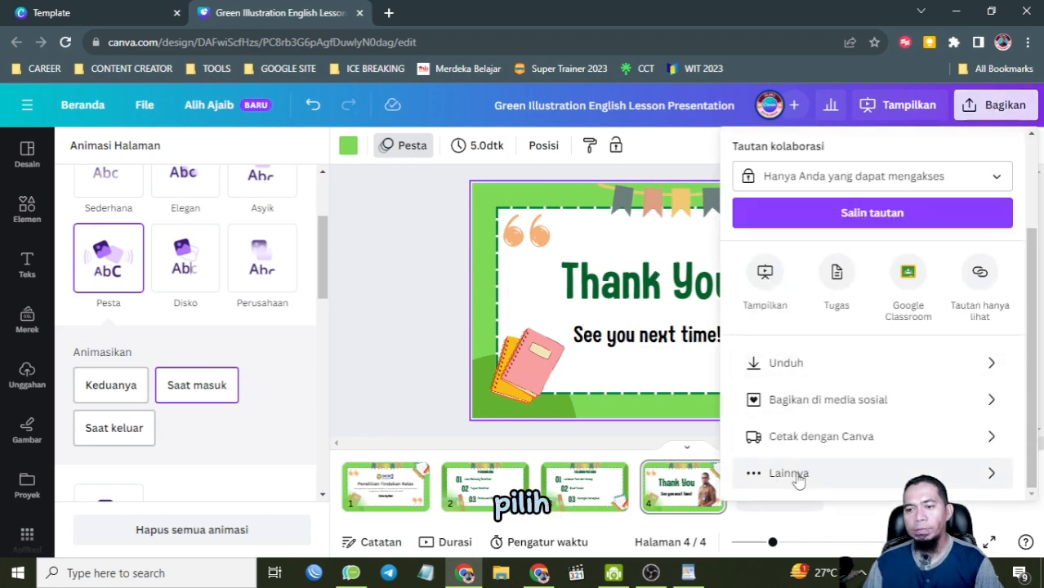
left_click(799, 481)
scroll(905, 350, "down", 2)
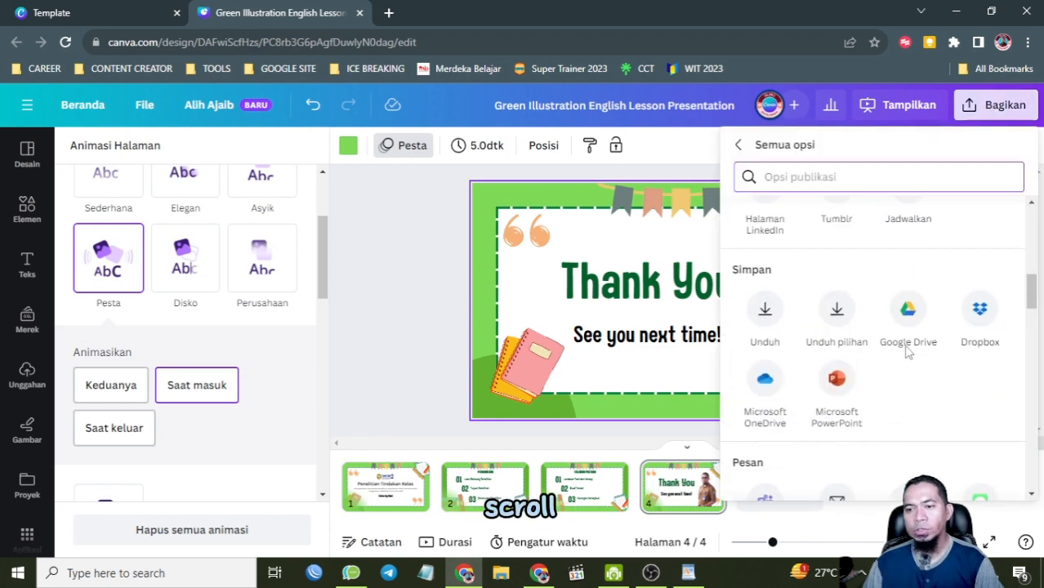
left_click(836, 380)
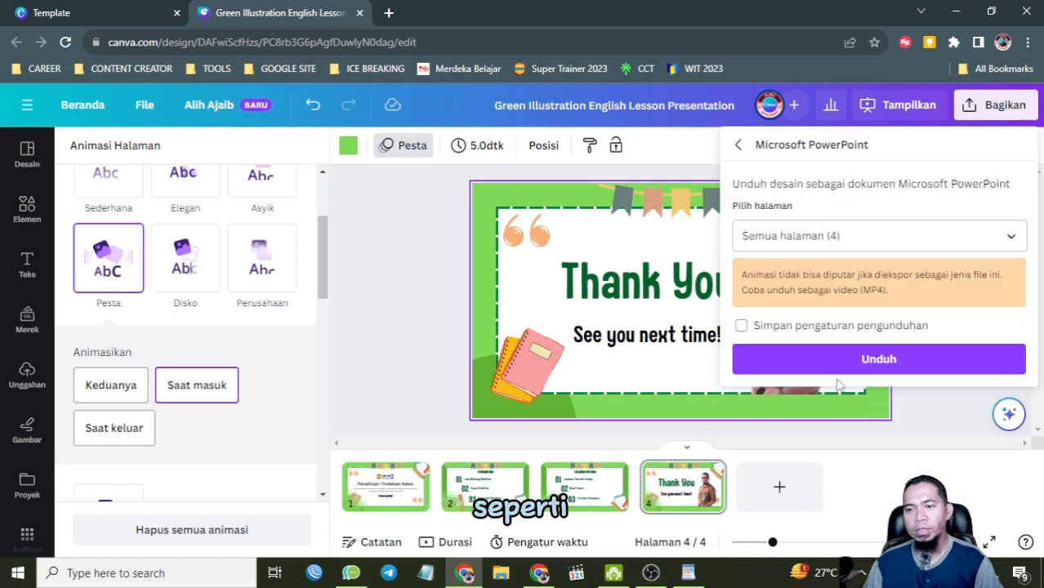
left_click(833, 361)
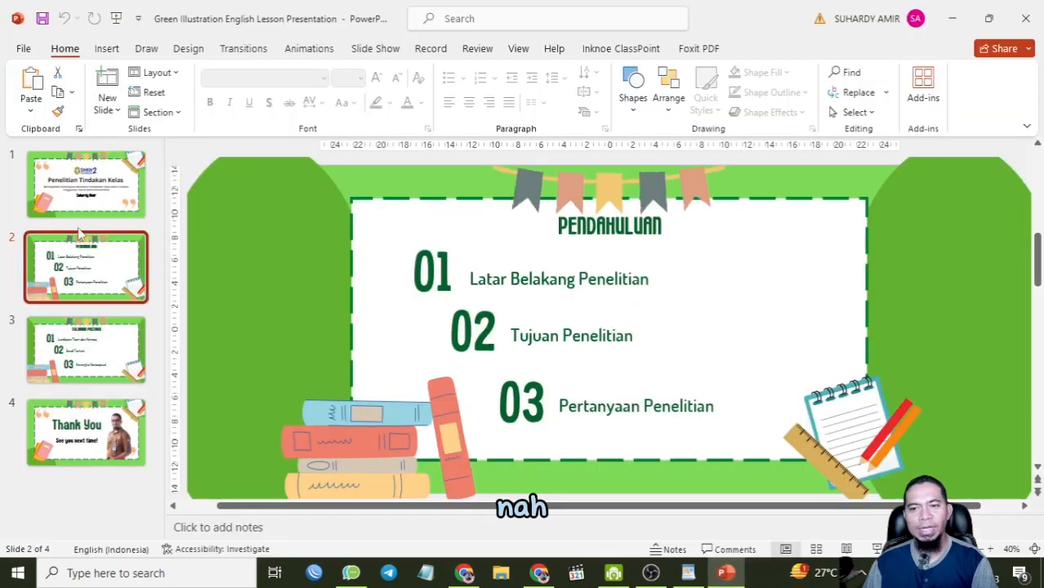
In the downloaded presentation in PowerPoint, give the title slide the Morph transition and apply it to all slides
left_click(90, 205)
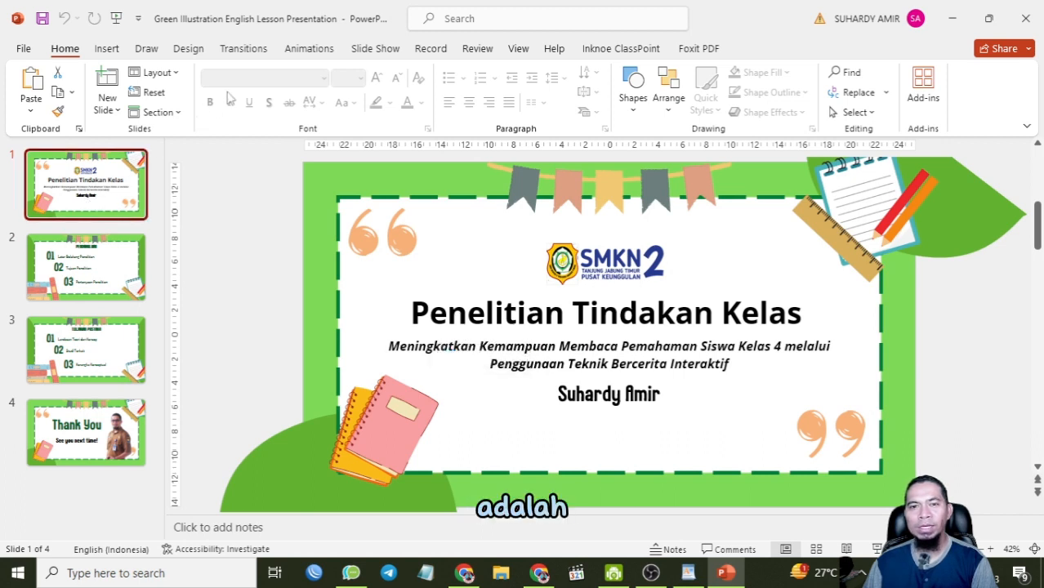
left_click(244, 51)
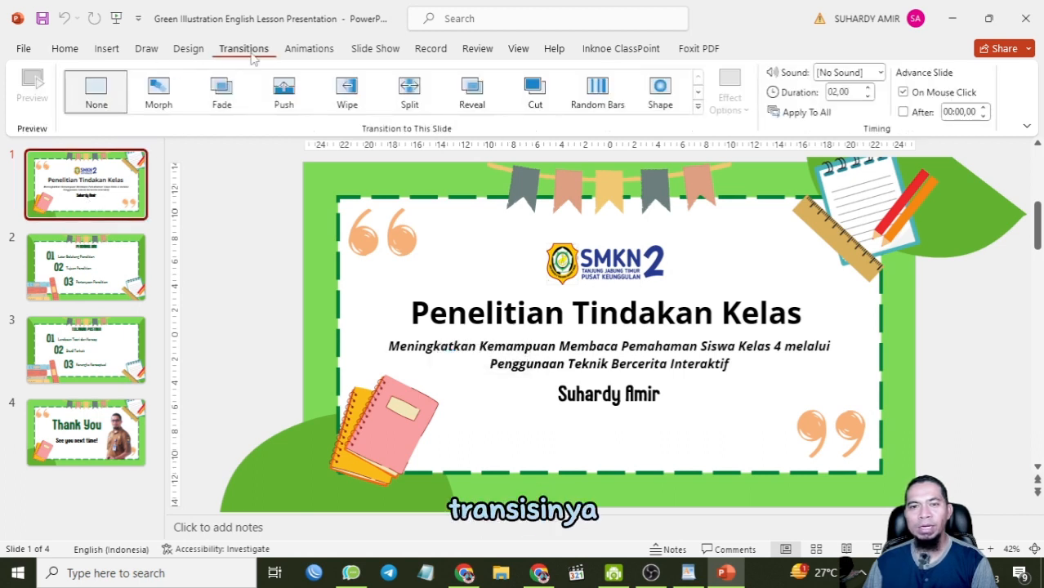
left_click(159, 91)
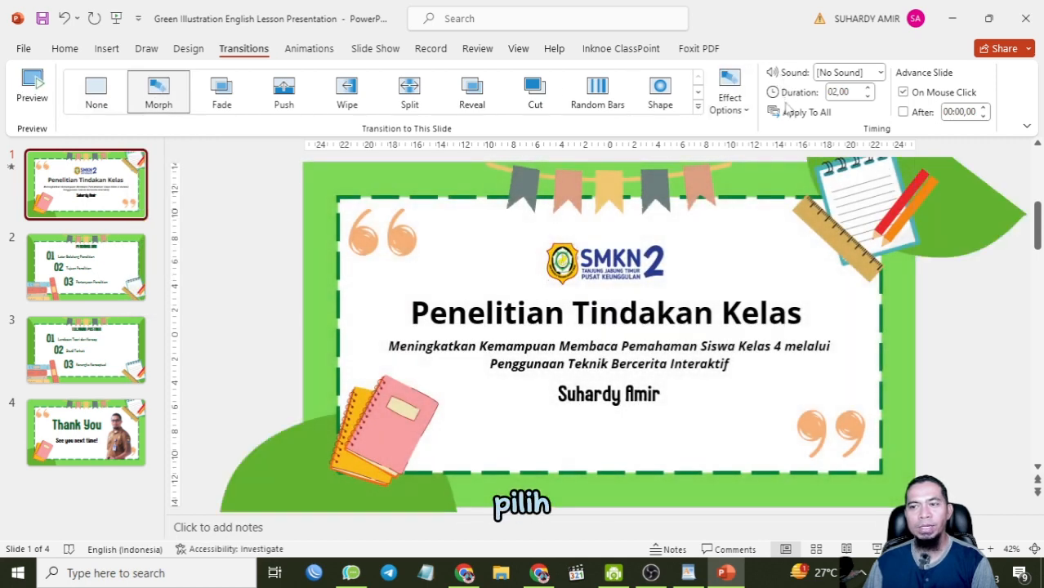
left_click(788, 115)
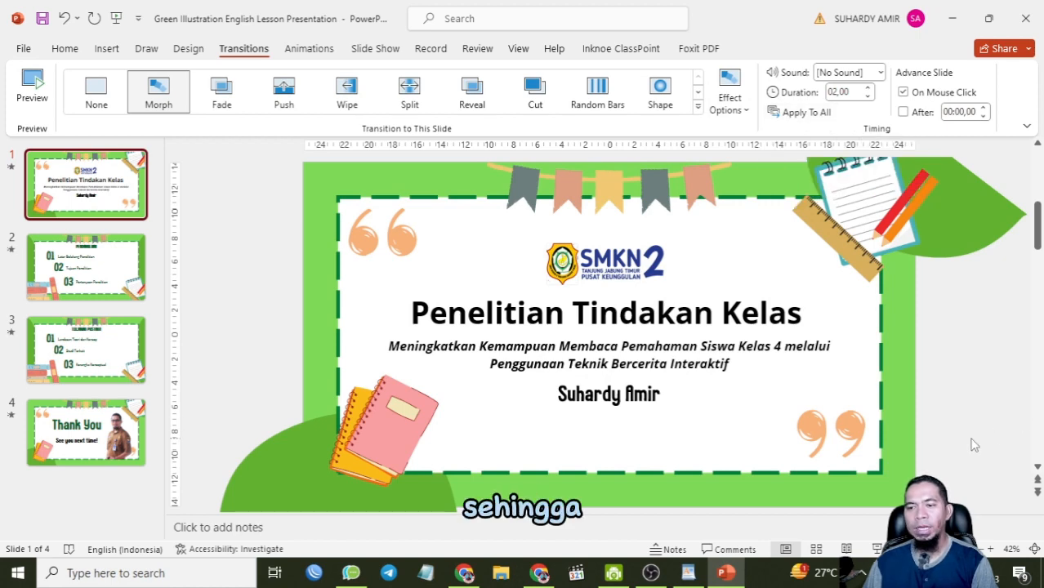